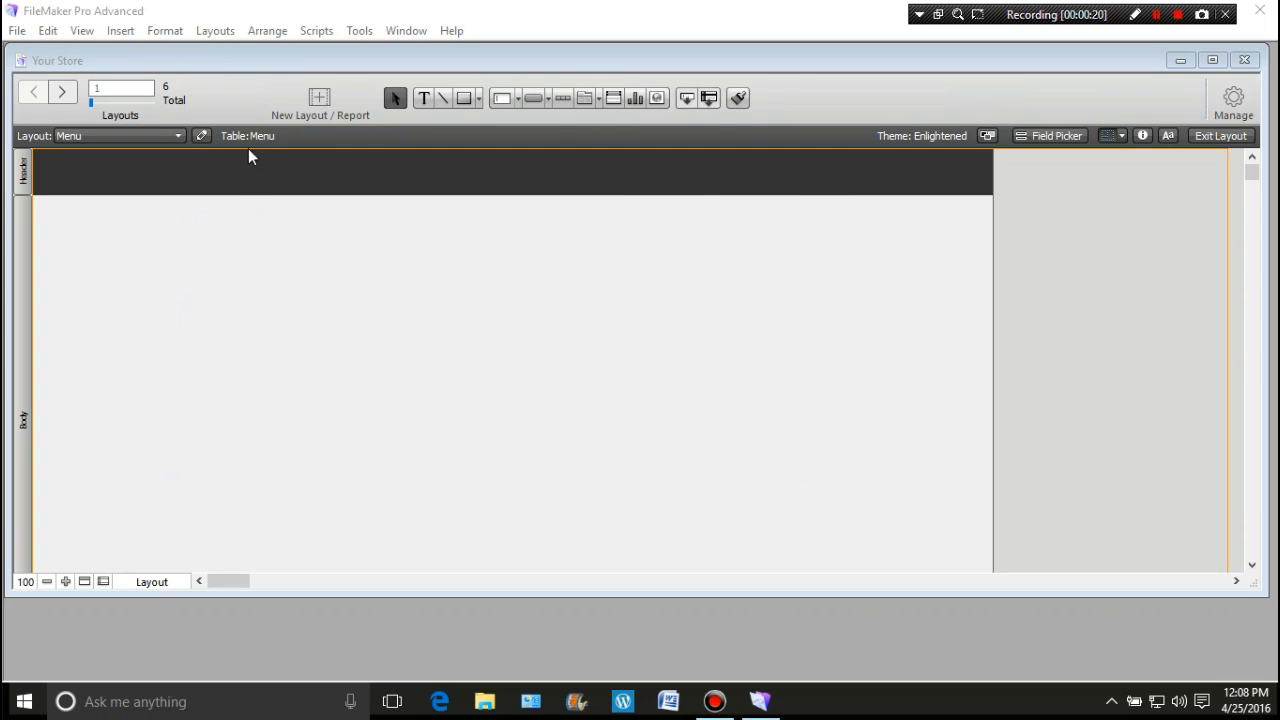
- Open the database's field definitions from layout editing and show the Invoice table
click(1222, 136)
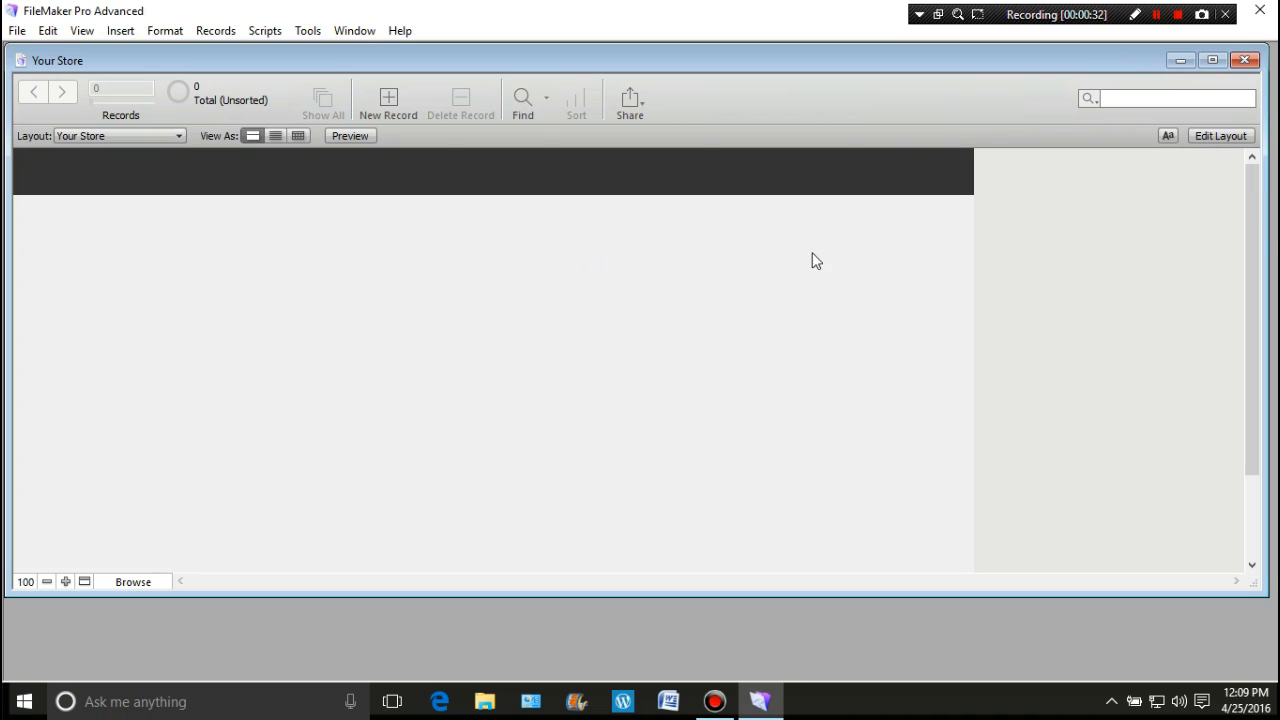
click(1219, 136)
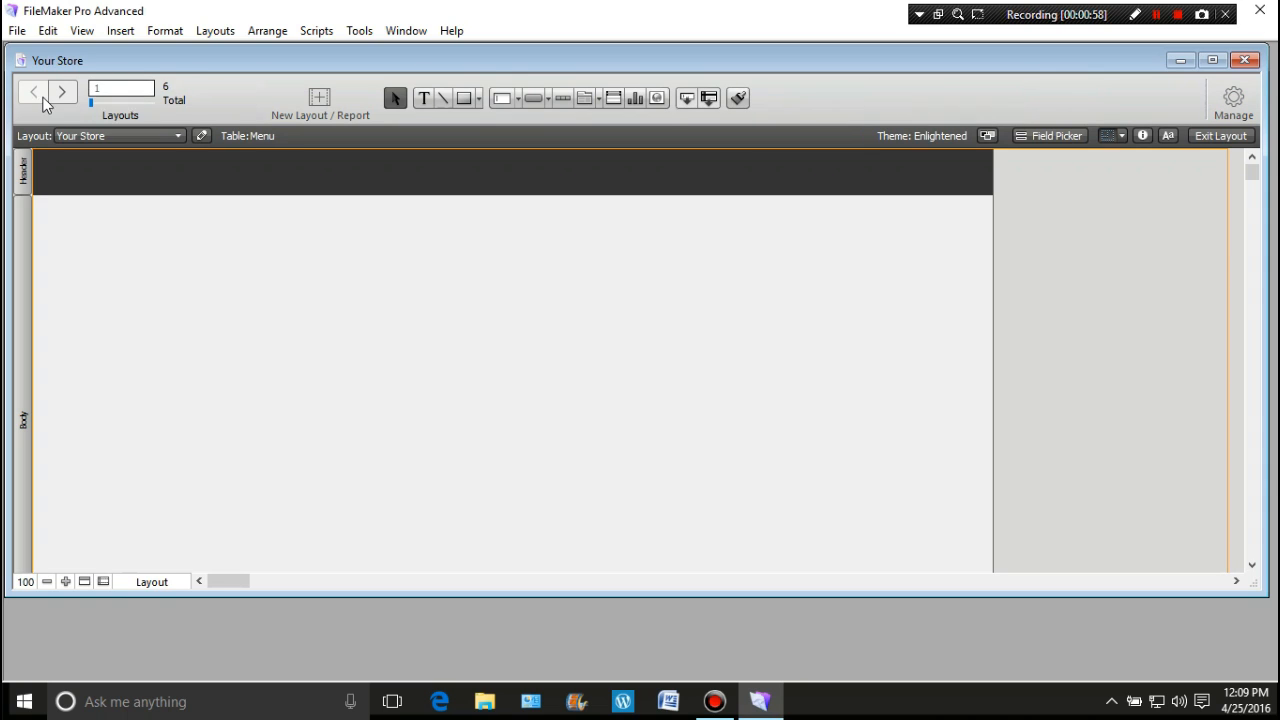
click(1232, 104)
click(1172, 137)
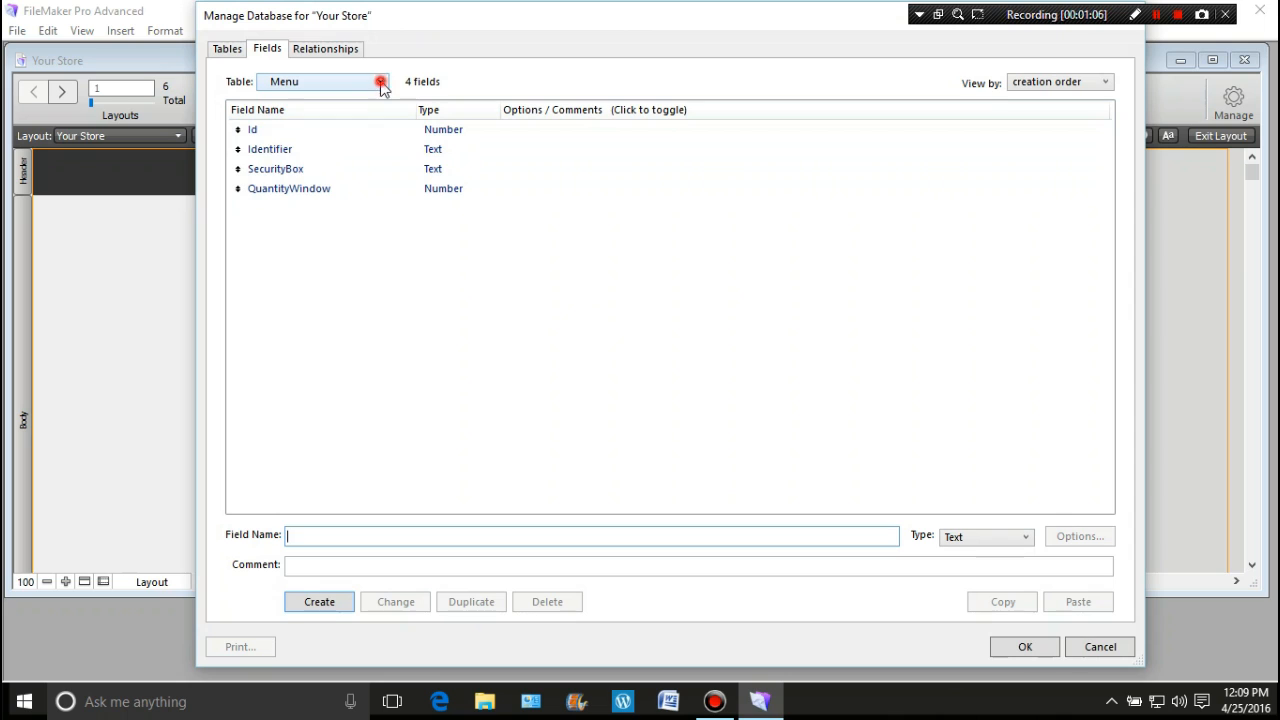
click(380, 84)
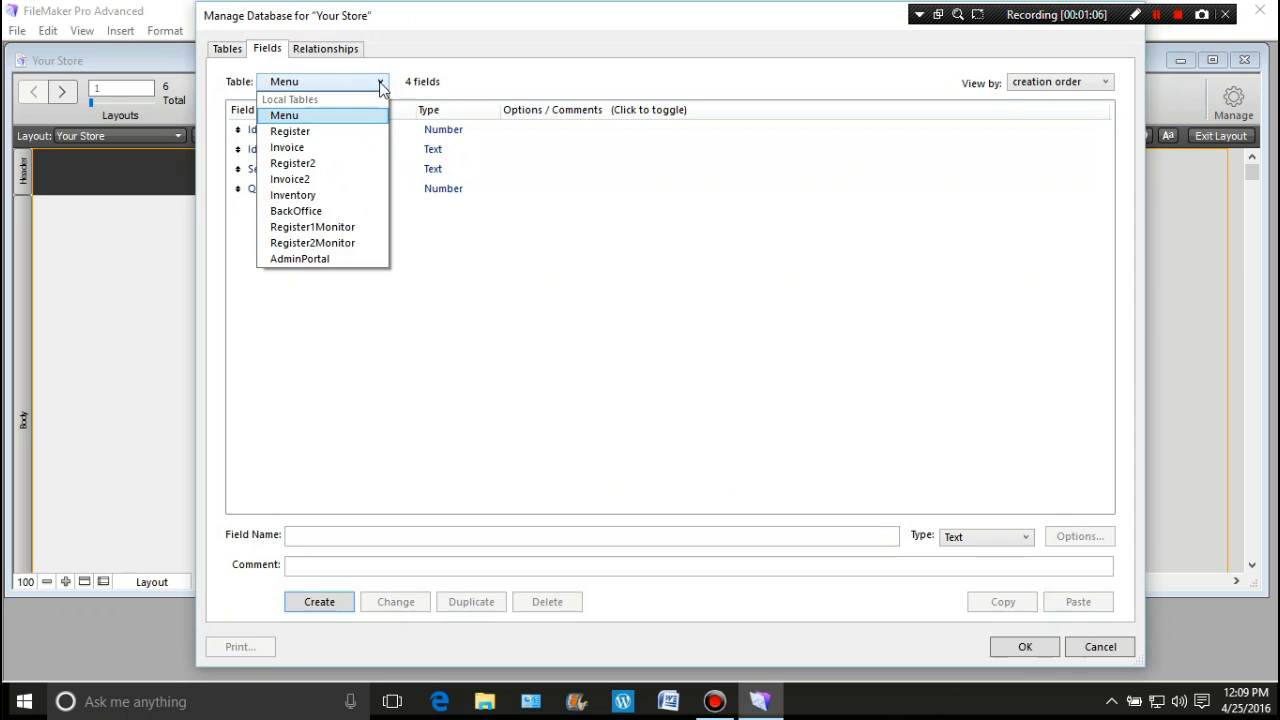
click(346, 147)
- Create a number field named Id in the Invoice table
click(336, 535)
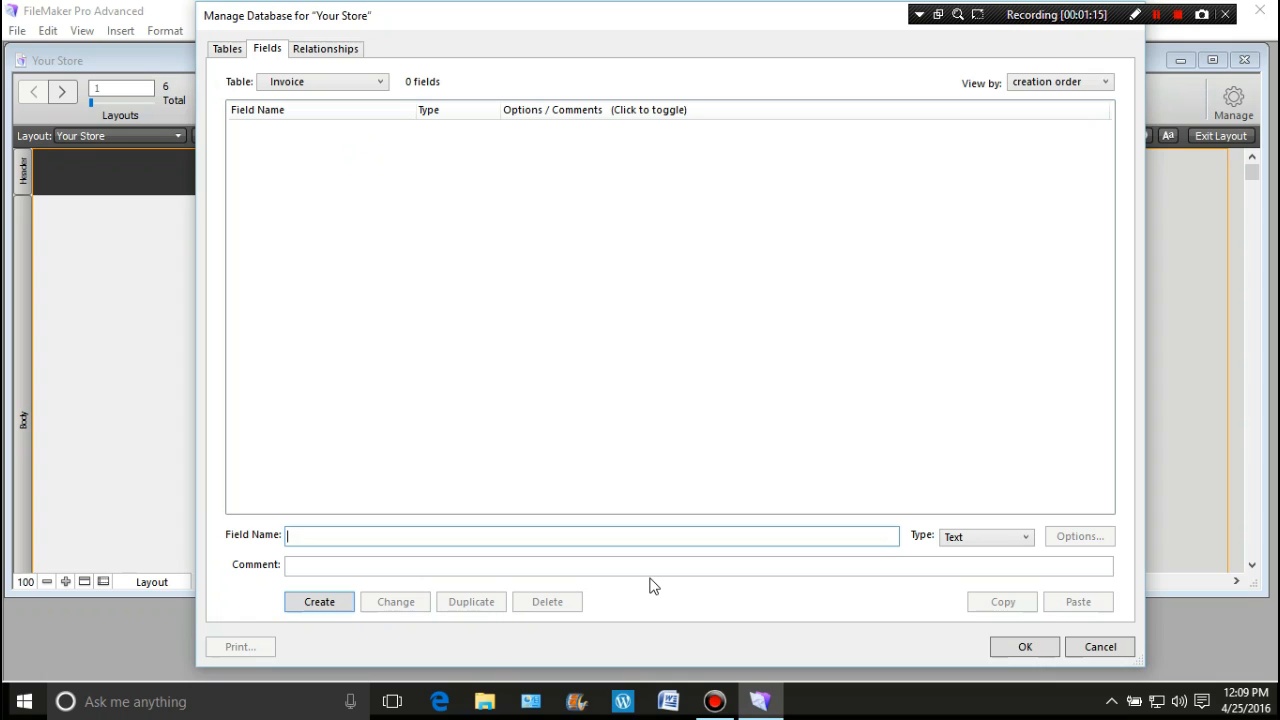
text(Id)
key(ctrl+n)
key(Return)
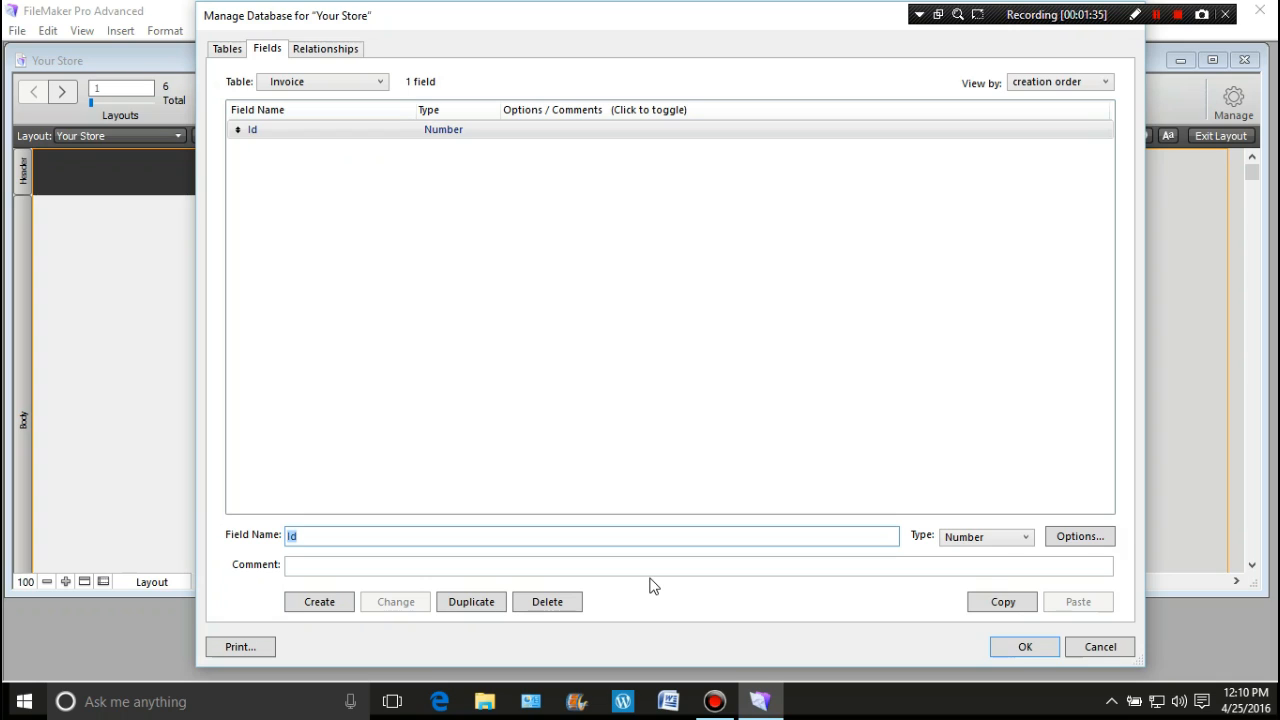
- Add two more number fields to the Invoice table, ProductId and ProductName
text(Pr)
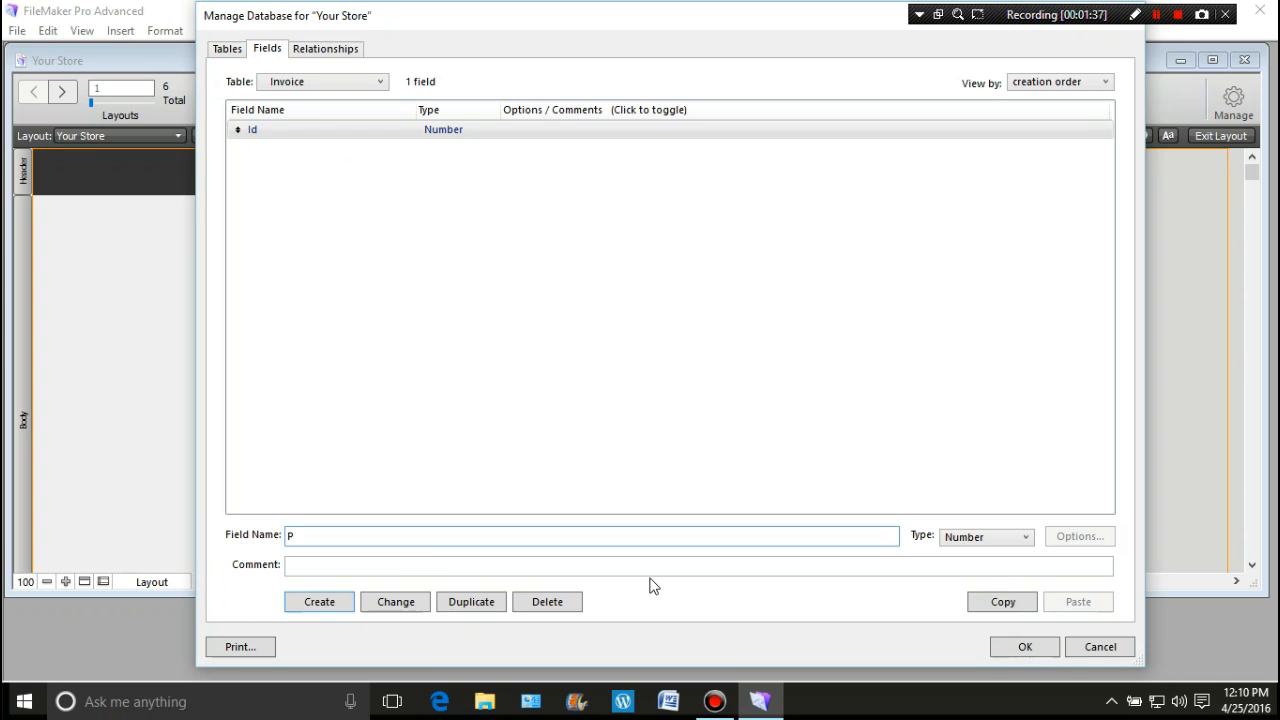
text(oductId)
key(Return)
text(ProductName)
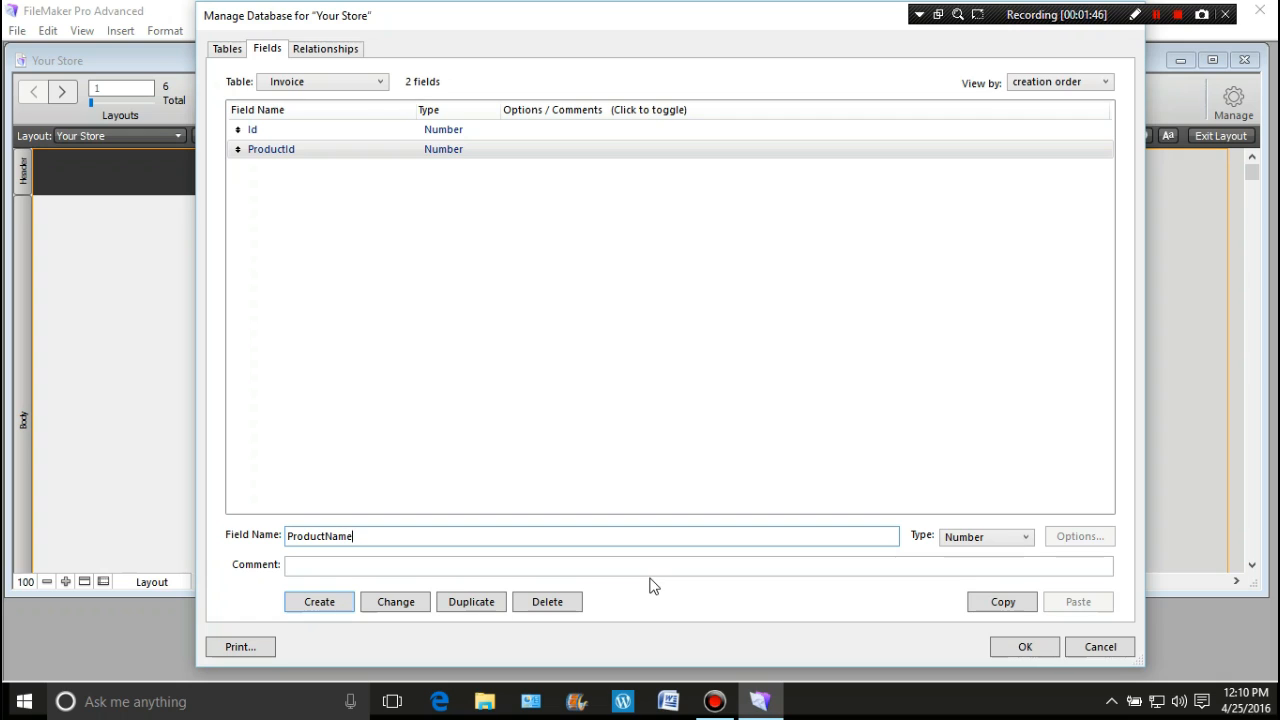
key(Return)
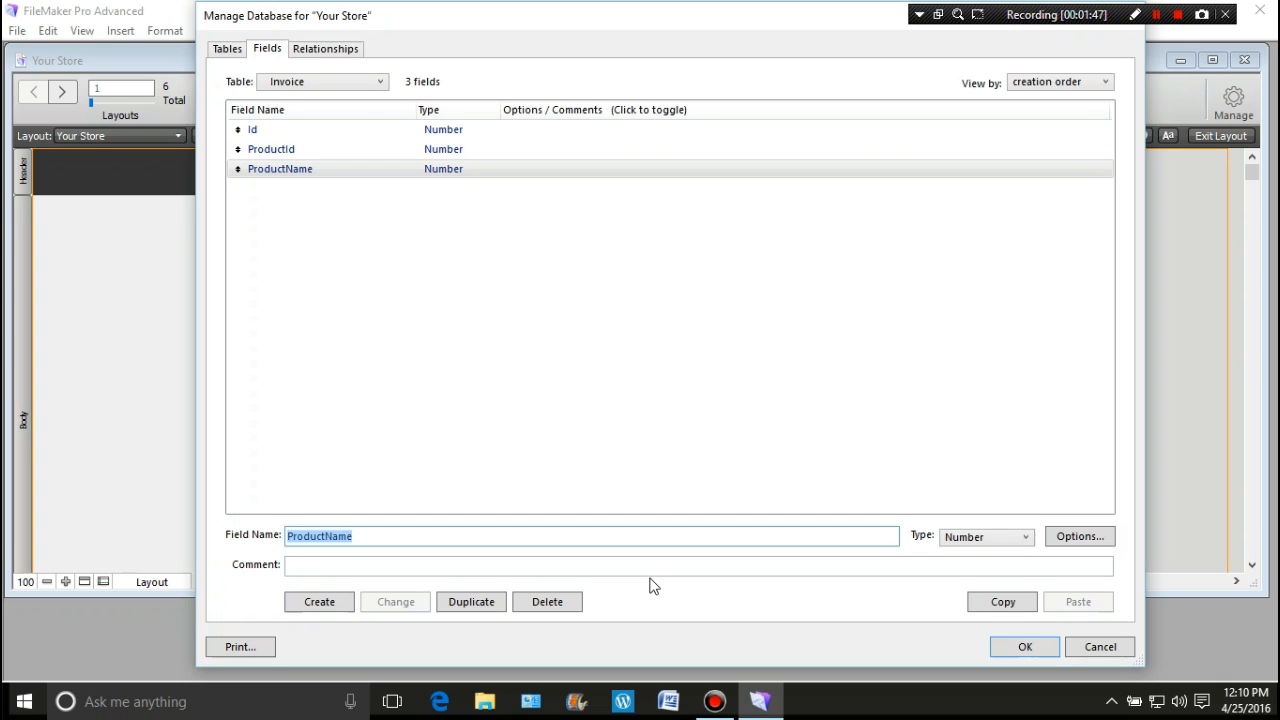
- Add the number fields Quantity, Price and PriceNt to the Invoice table
text(Quantity)
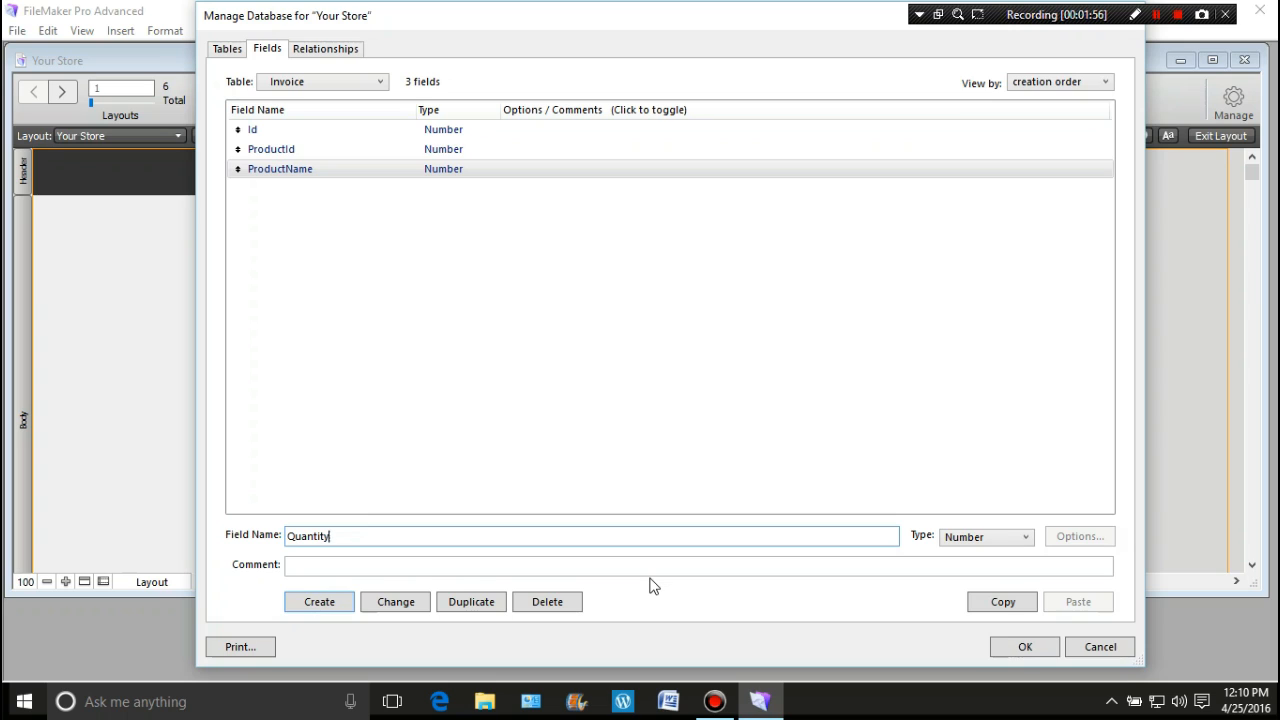
key(Return)
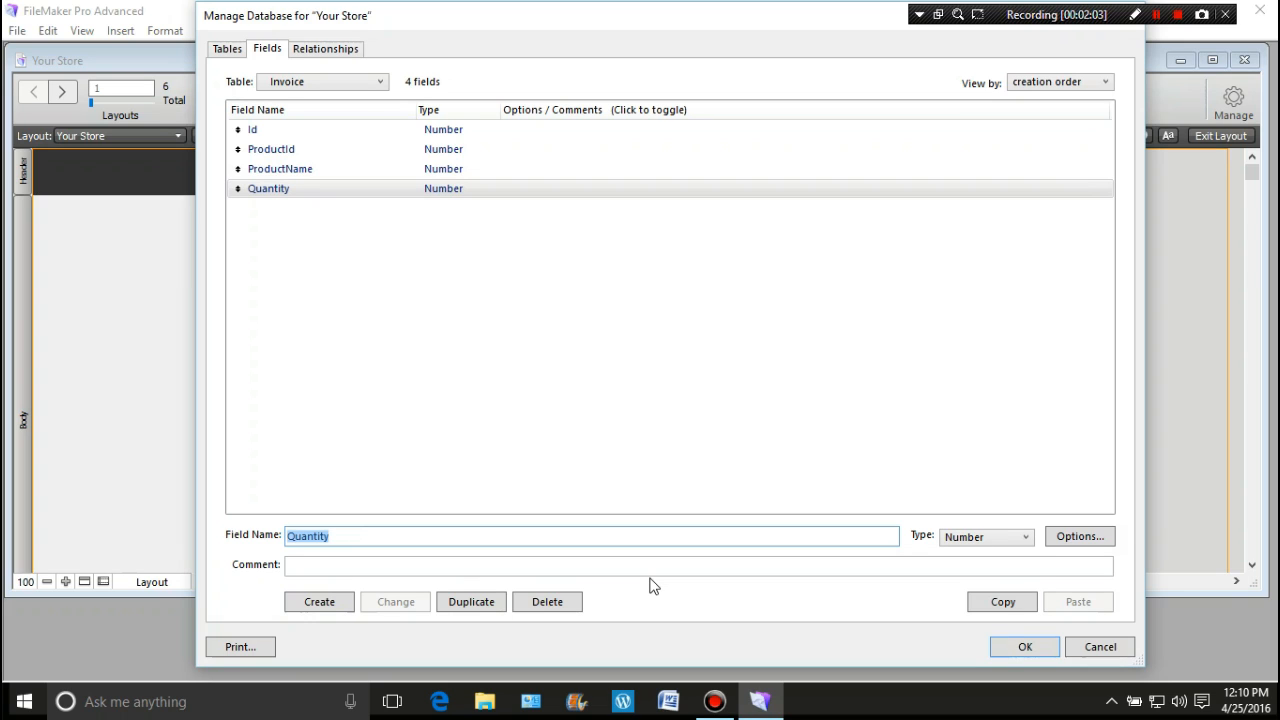
text(S)
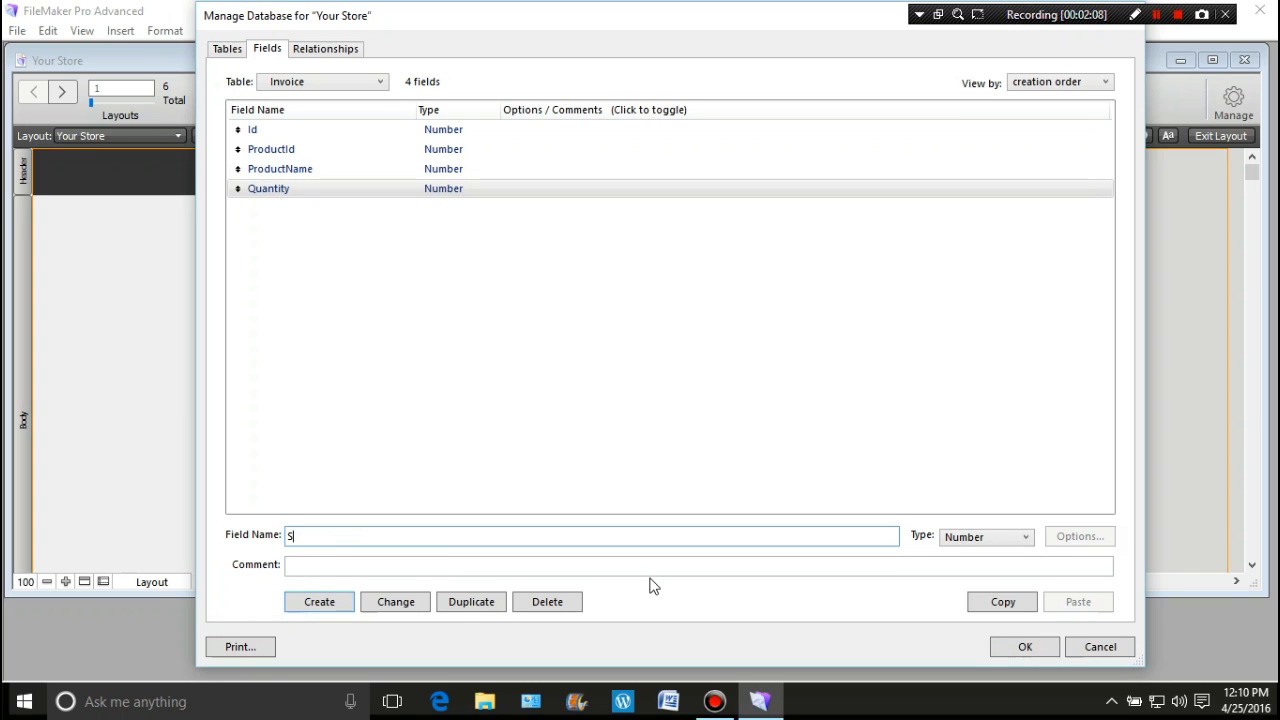
key(BackSpace)
text(Price)
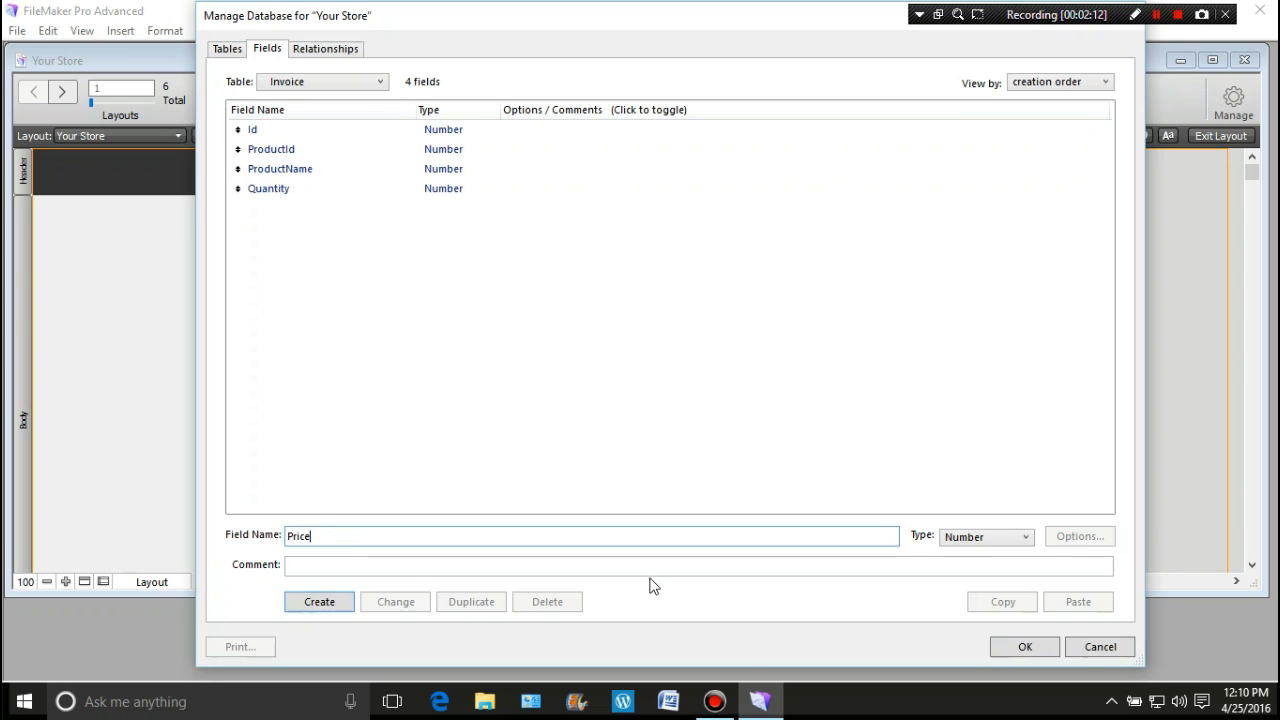
key(Return)
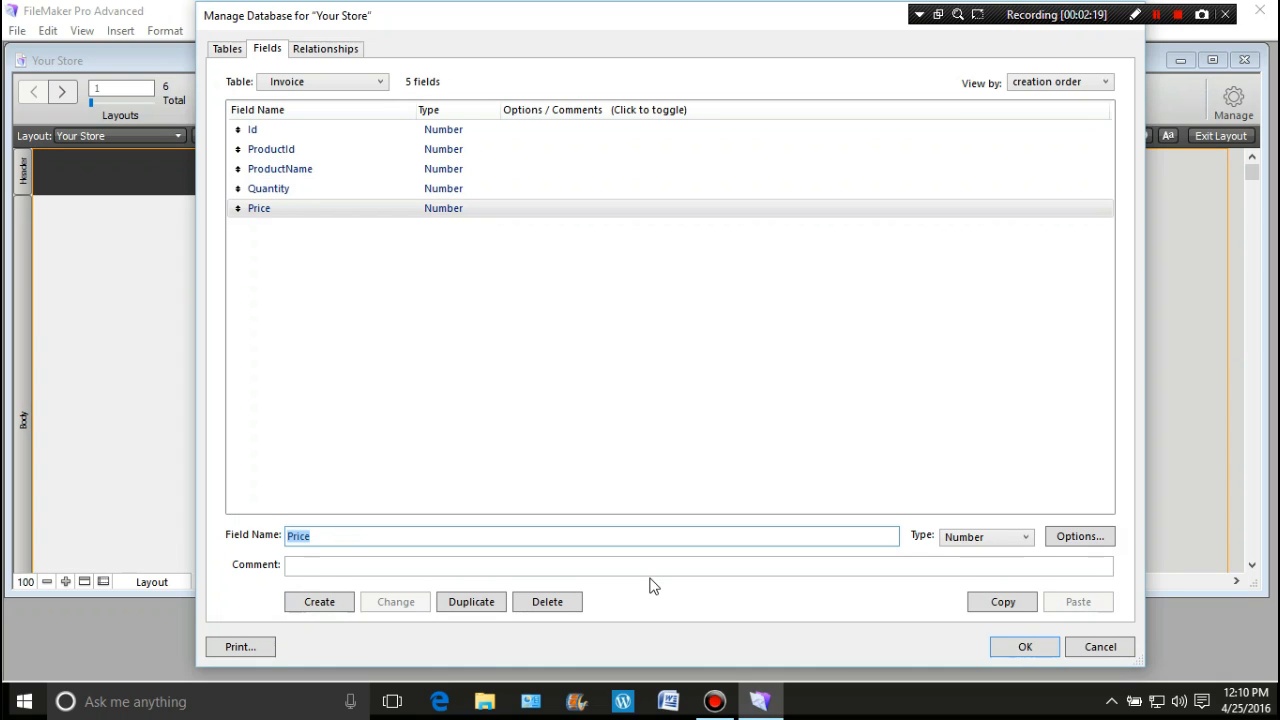
text(PriceNt)
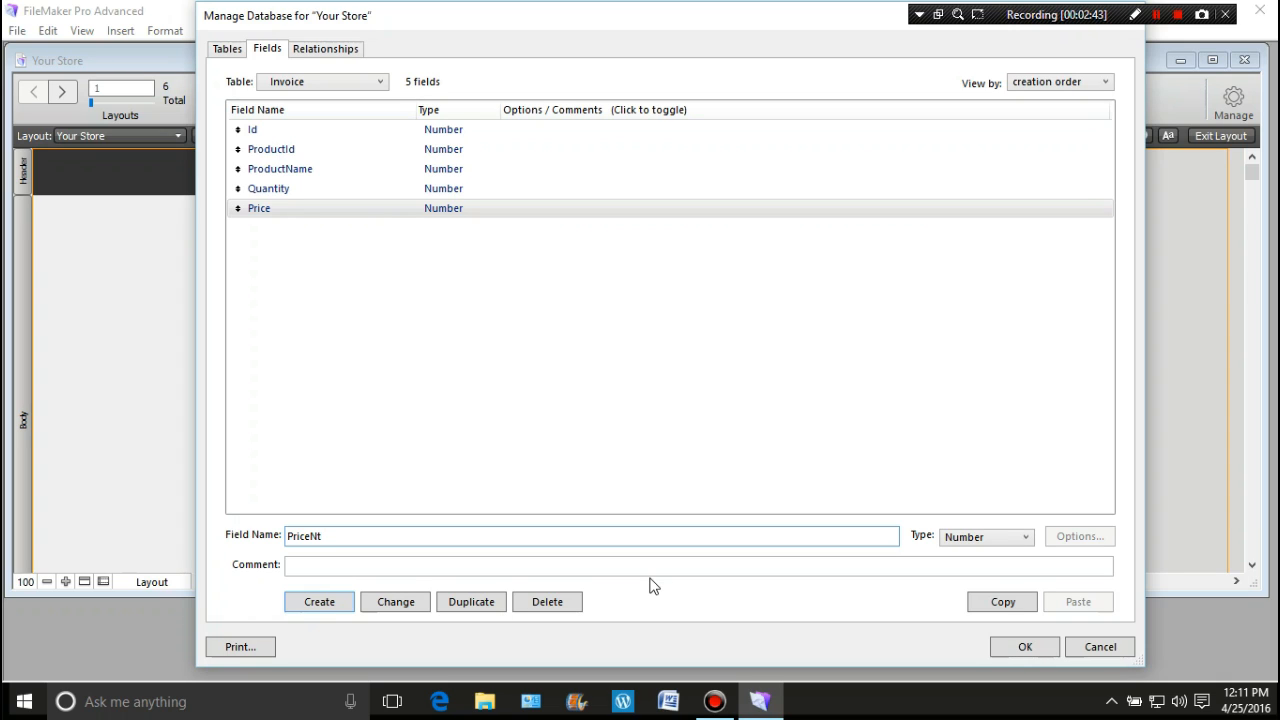
key(Return)
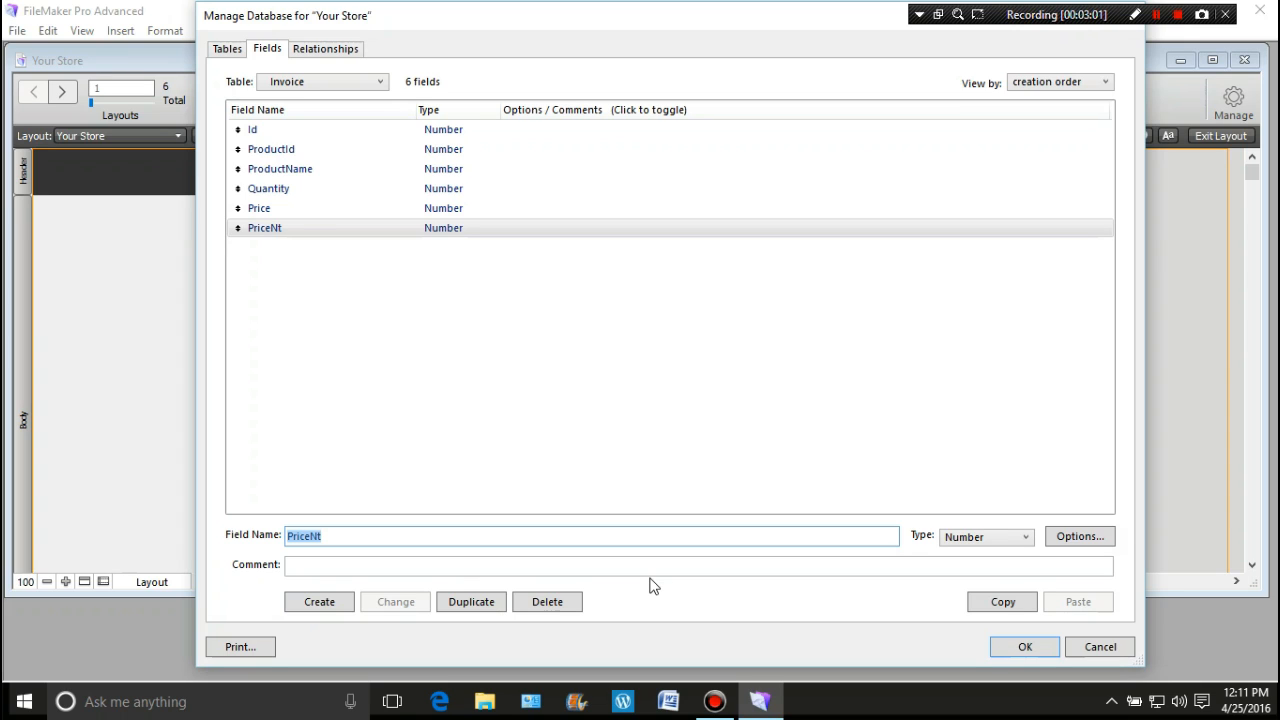
- Create a calculation field named C_Price in the Invoice table with the formula Quantity * Price
text(C_)
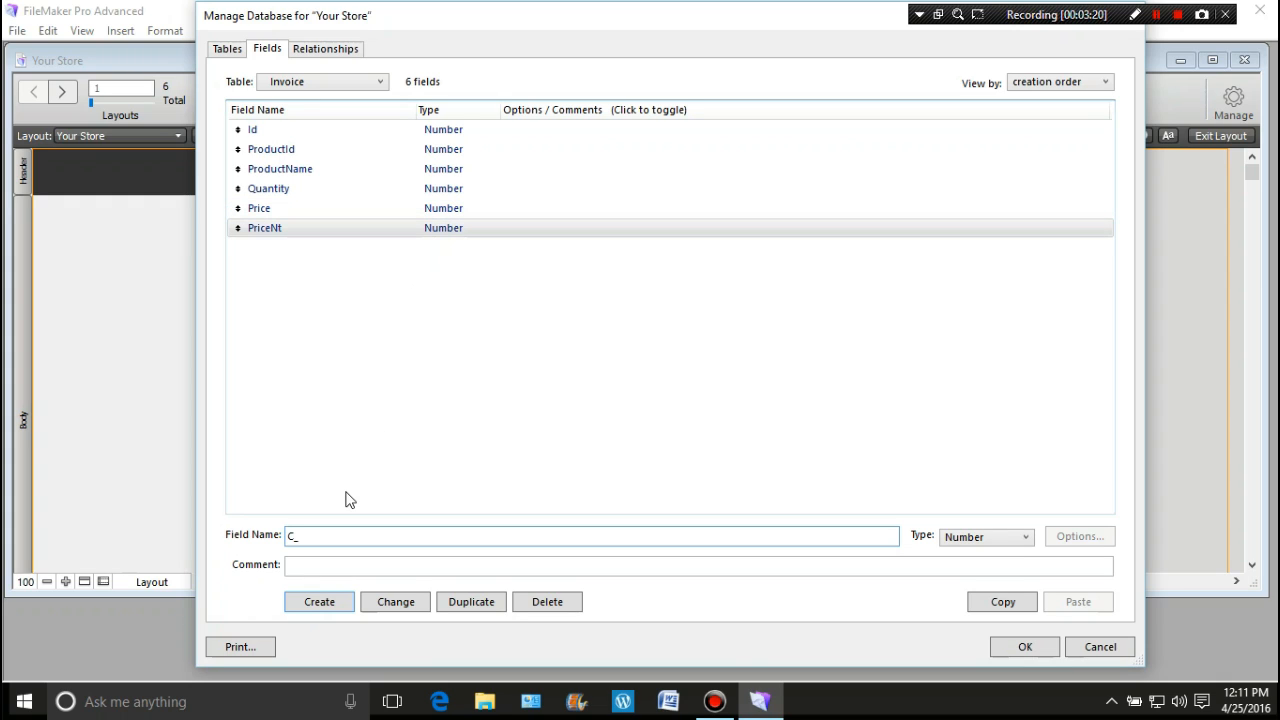
text(Price)
click(1030, 538)
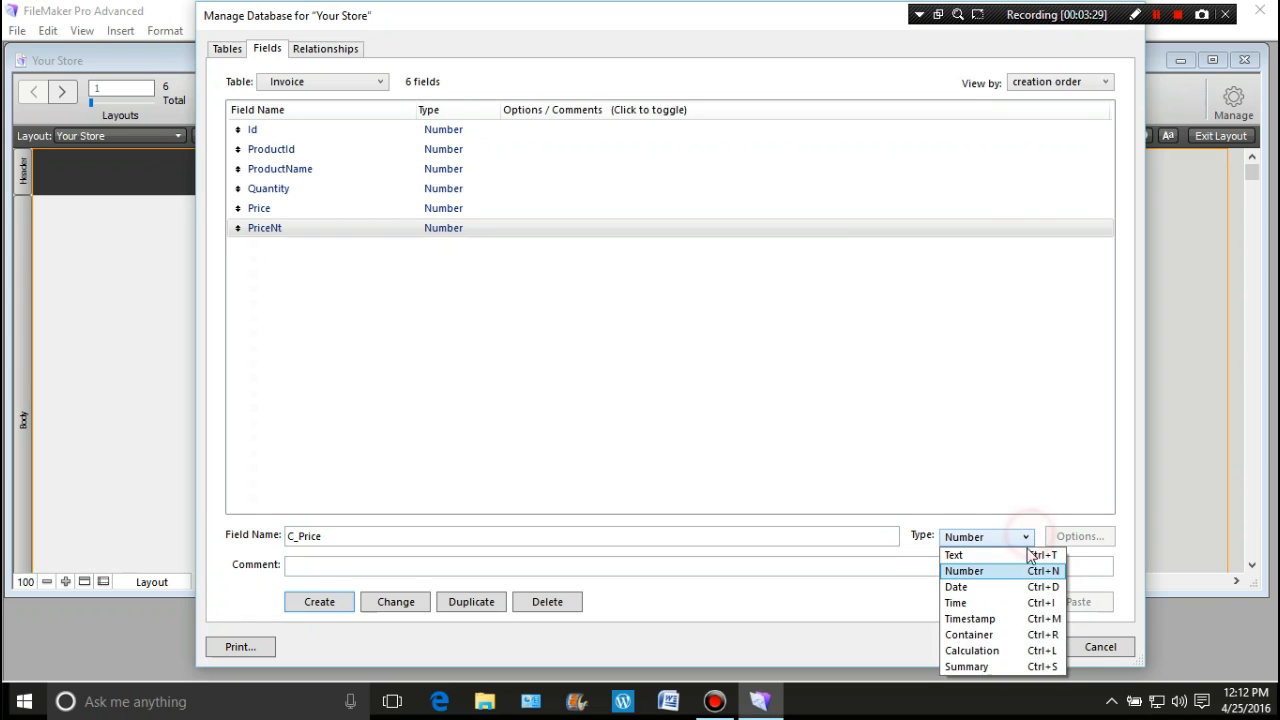
click(1003, 652)
click(338, 603)
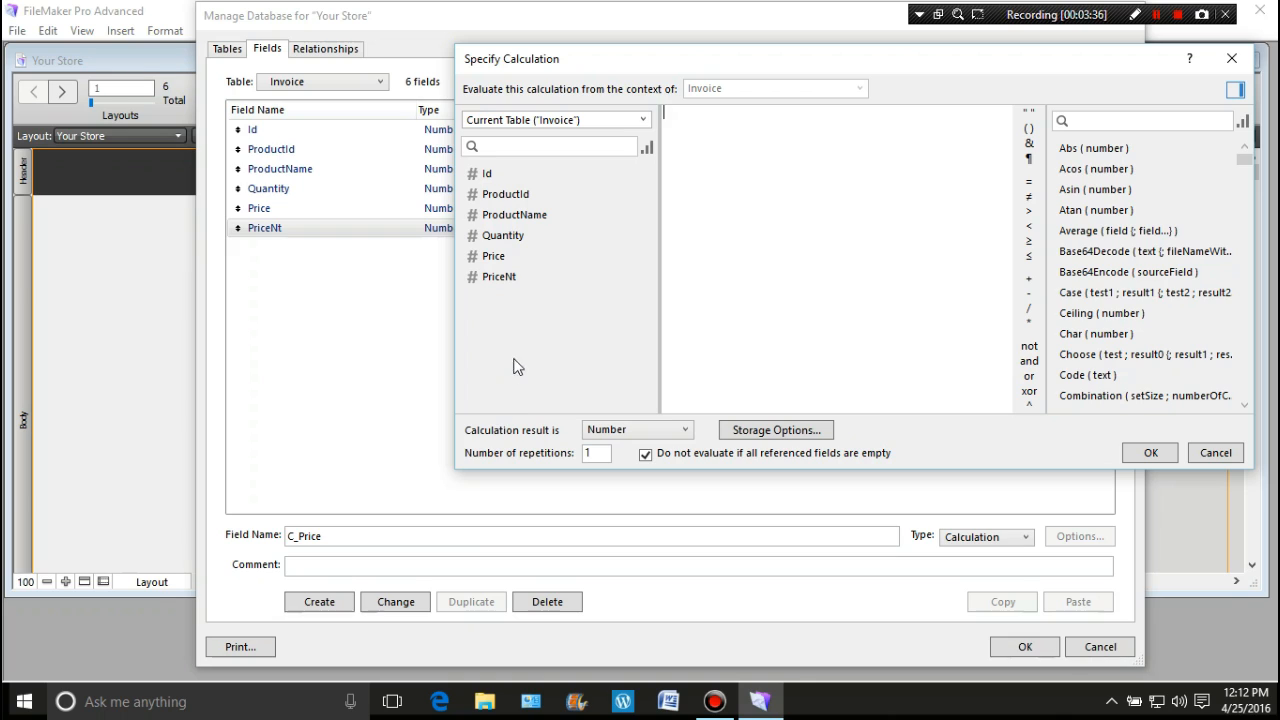
click(522, 234)
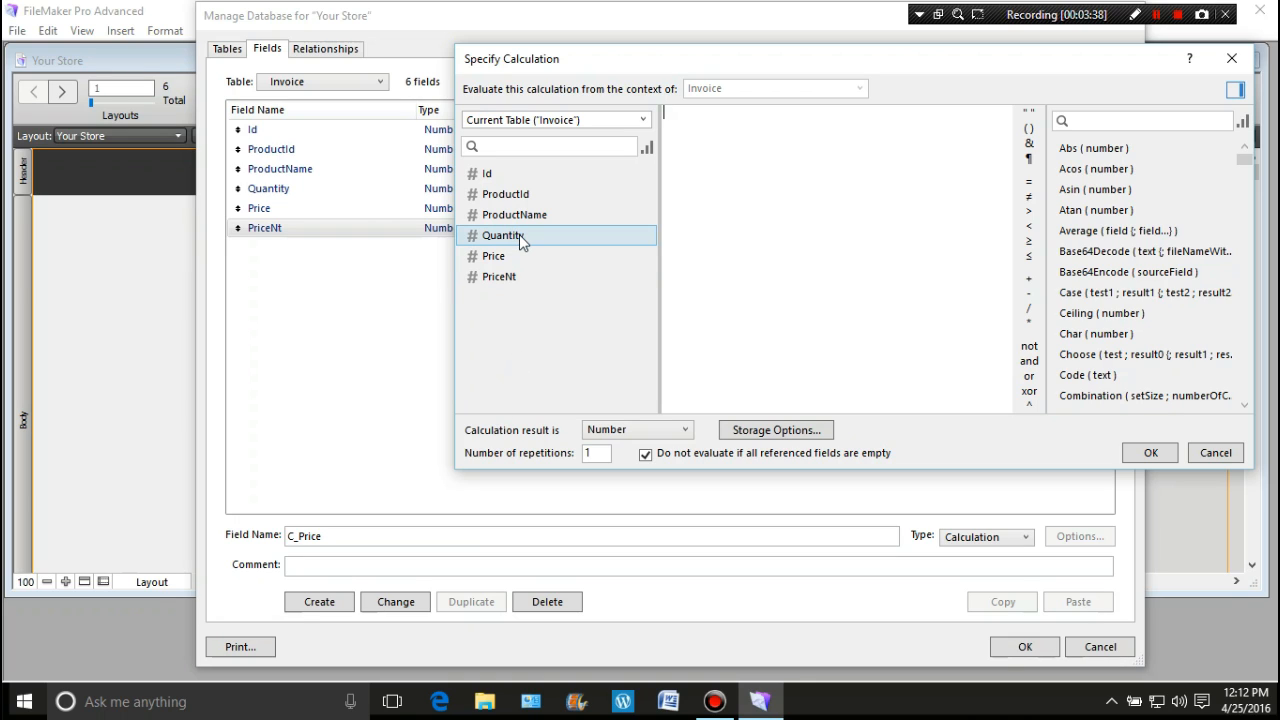
double_click(519, 234)
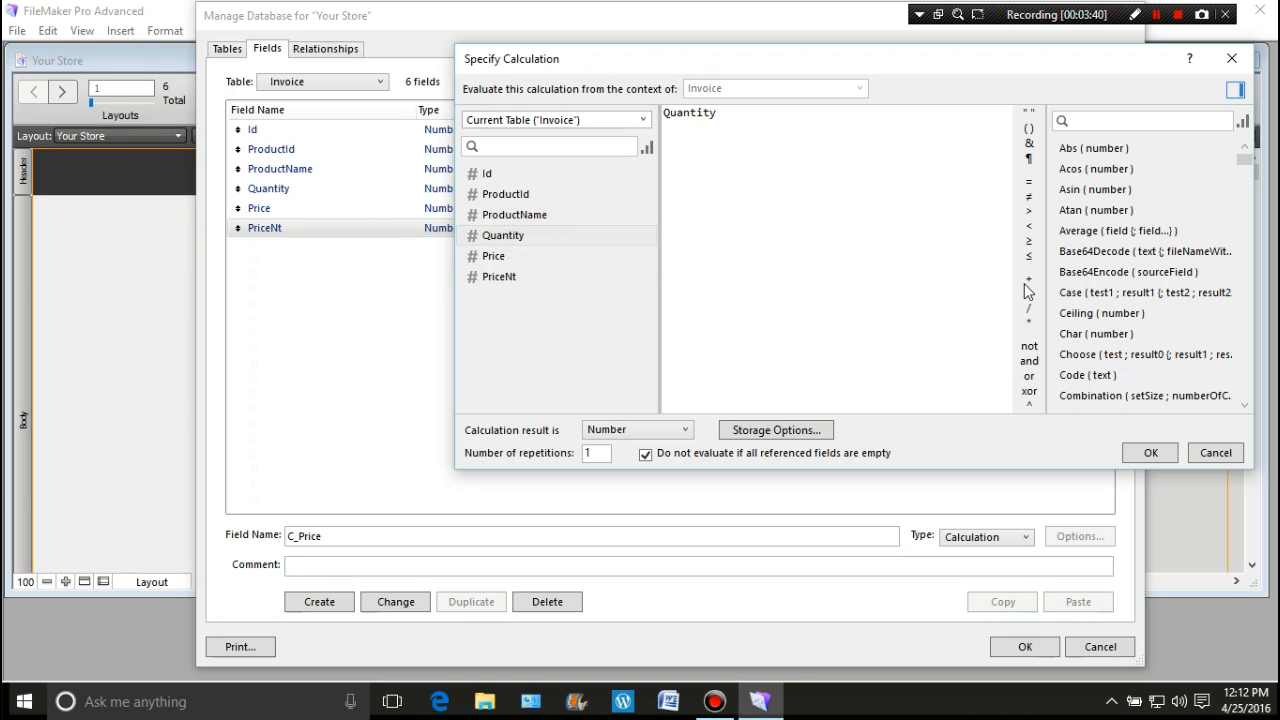
click(1029, 321)
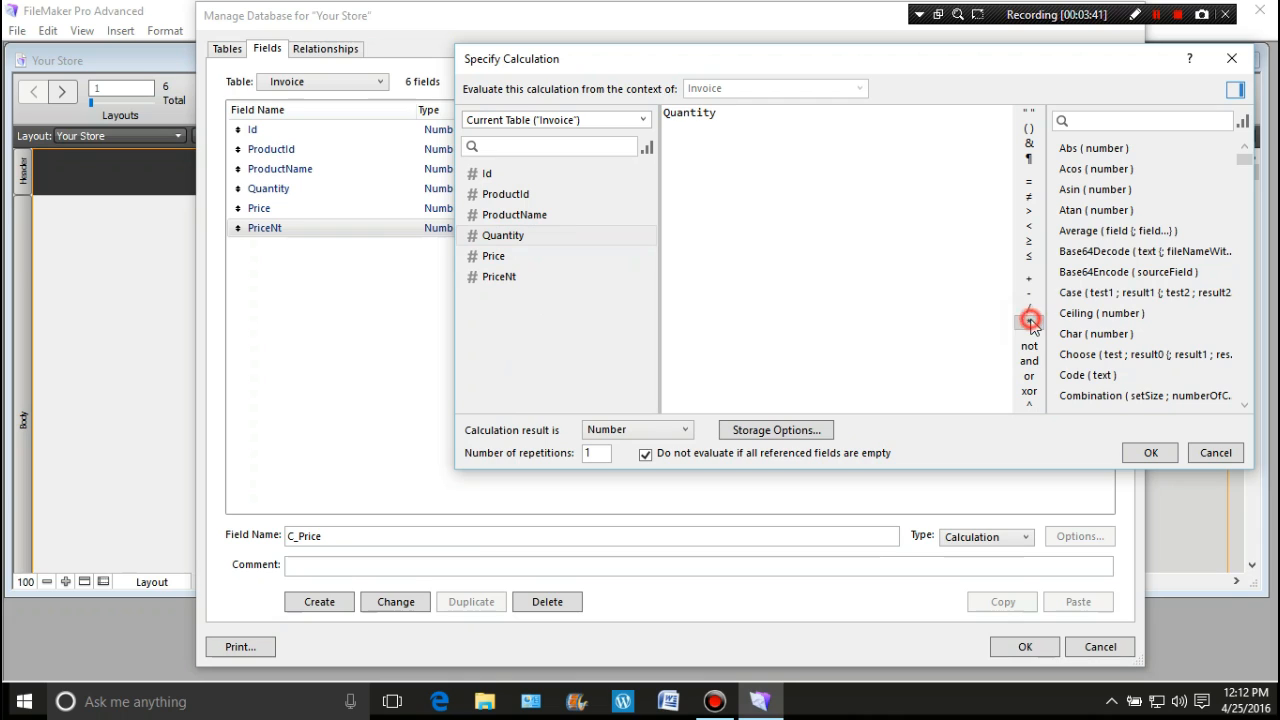
double_click(495, 256)
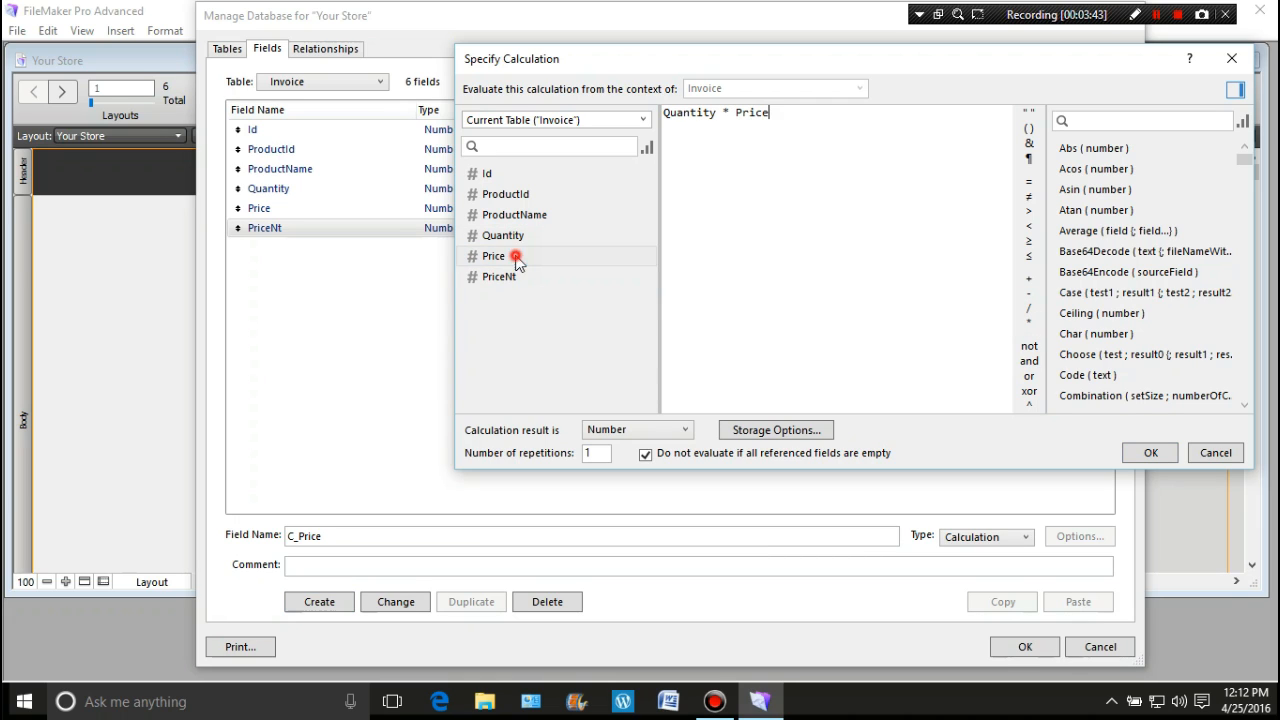
click(1145, 453)
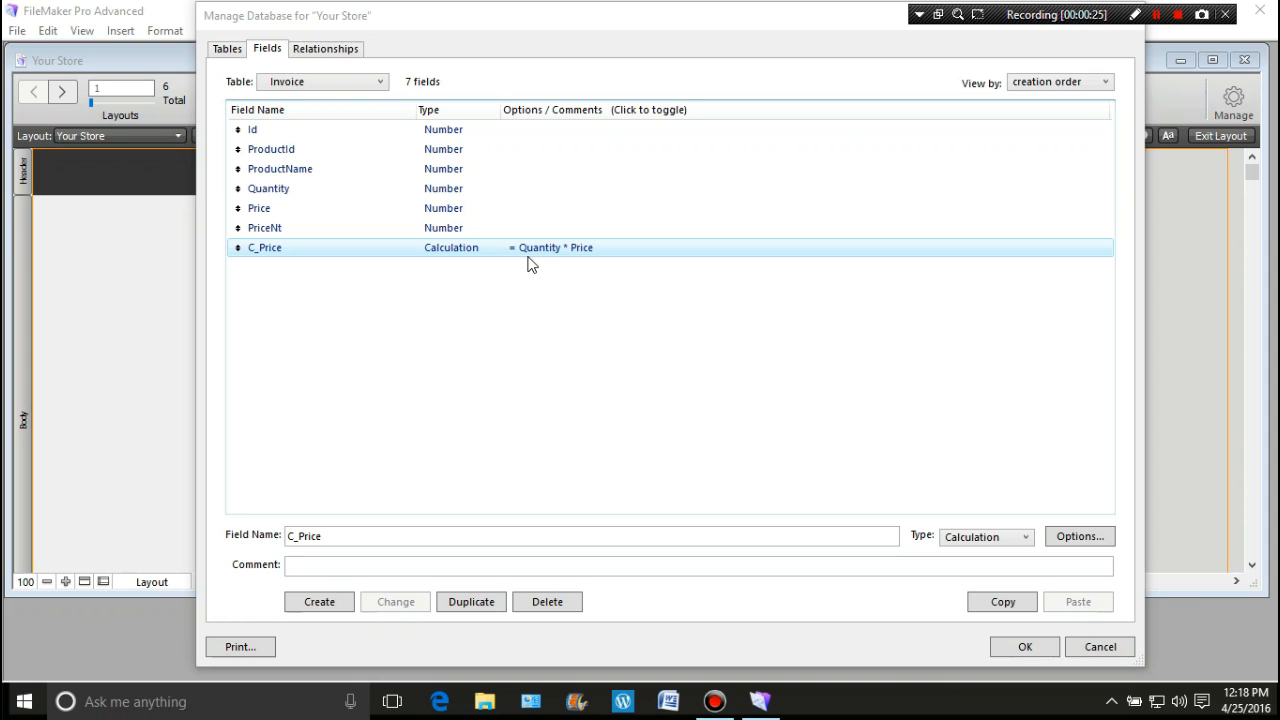
- Create a summary field named S_Subtotal in the Invoice table as the total of C_Price
click(345, 537)
double_click(338, 537)
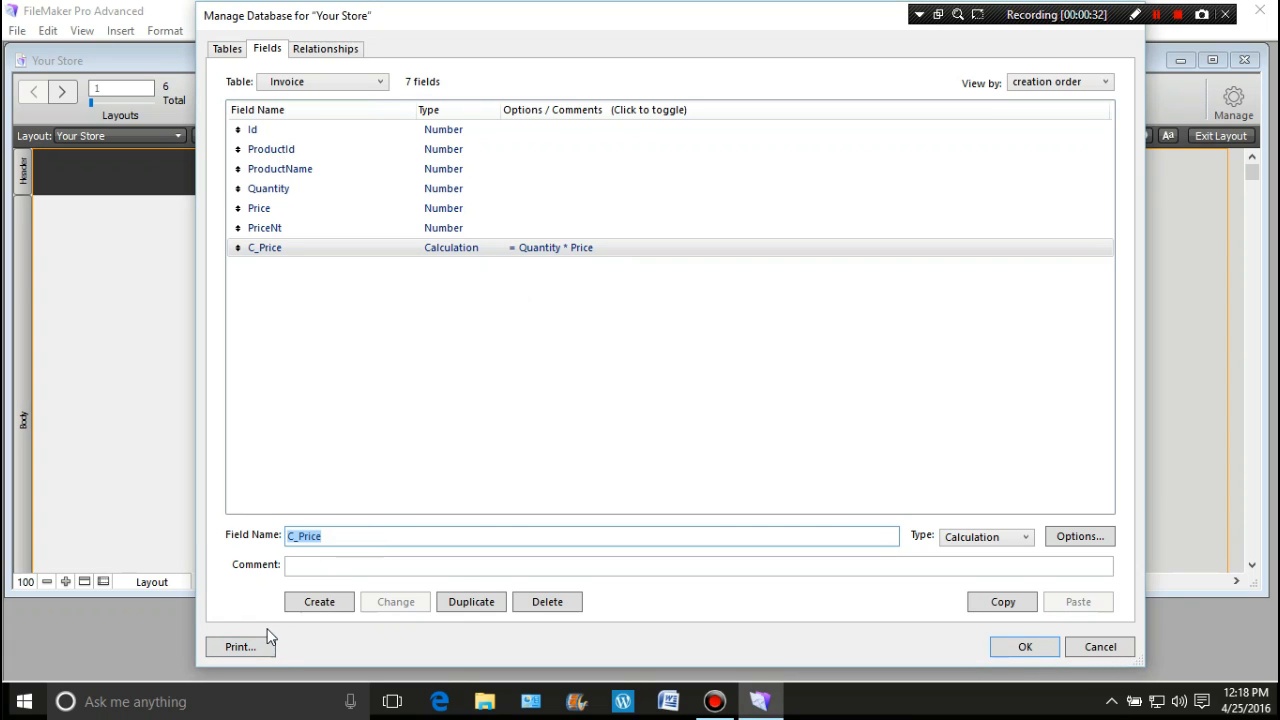
text(S_)
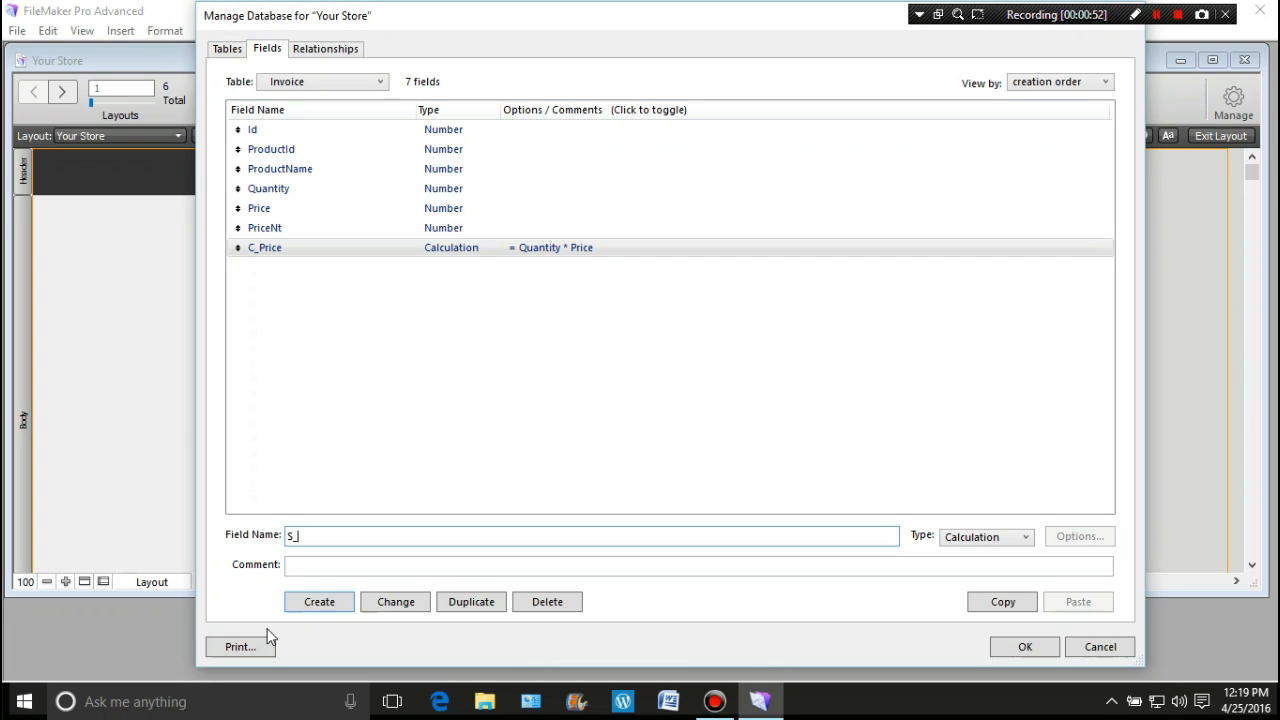
text(Subtotal)
click(1027, 538)
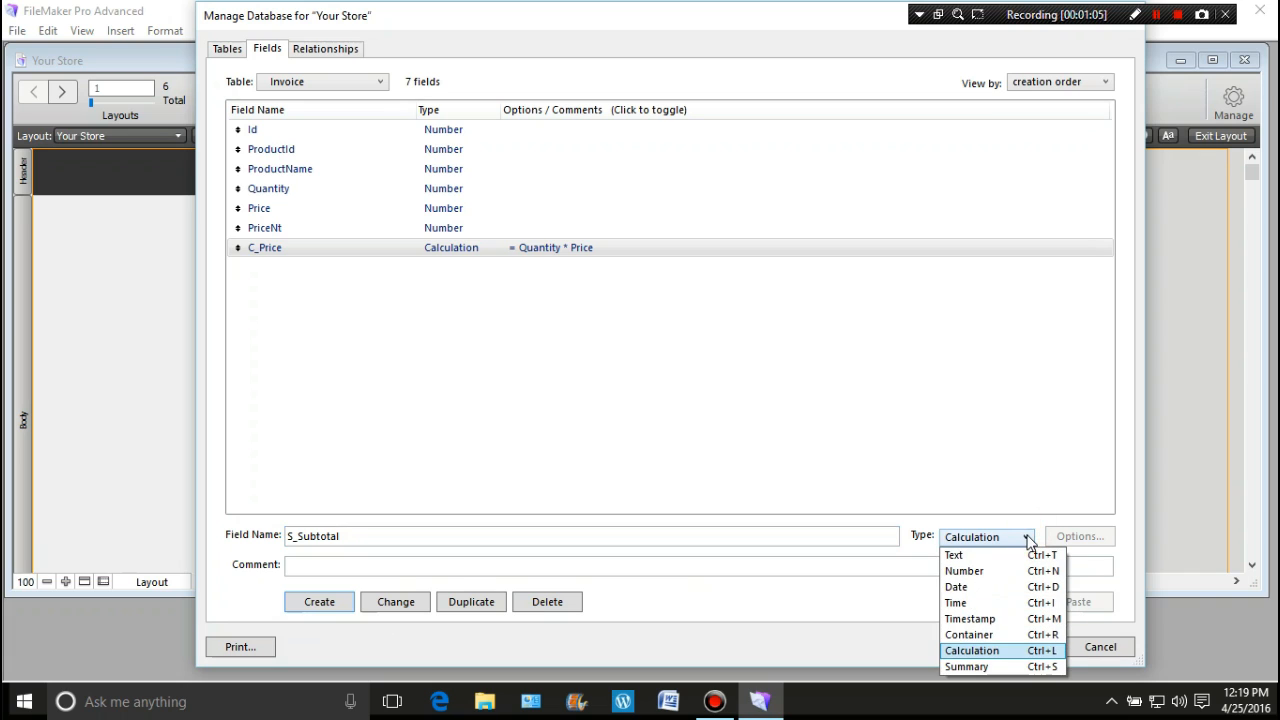
click(988, 666)
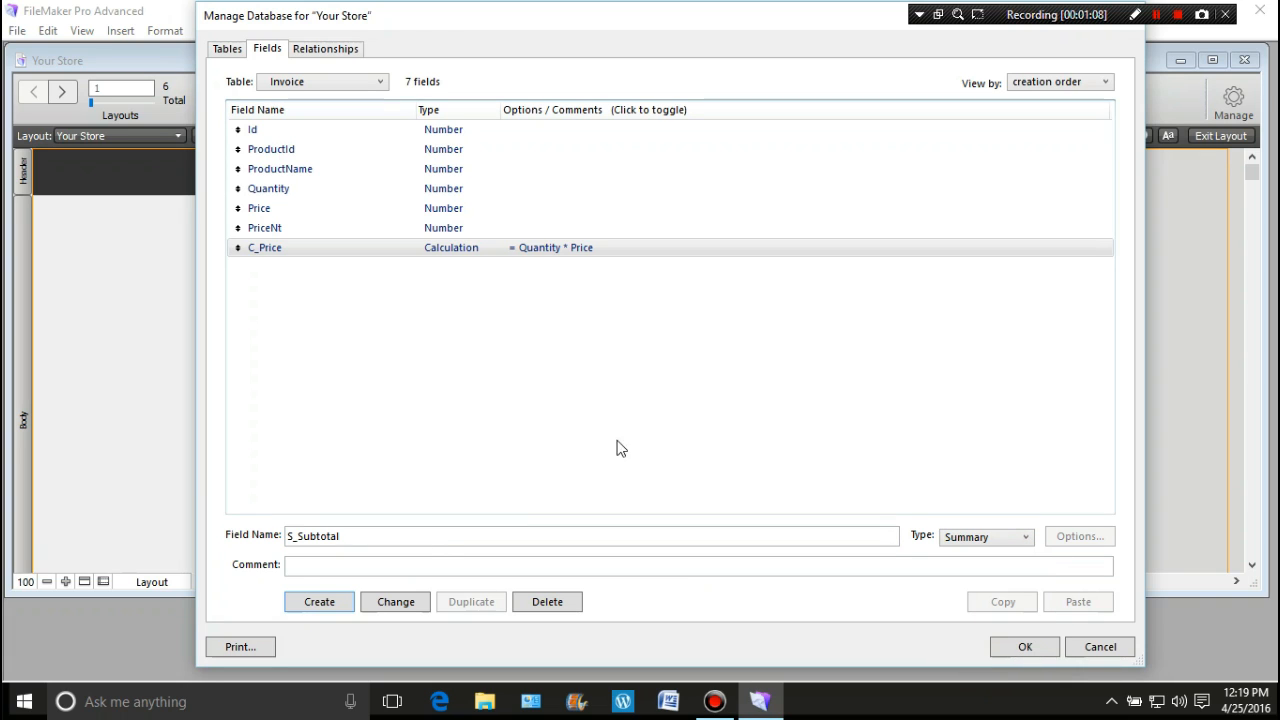
click(321, 602)
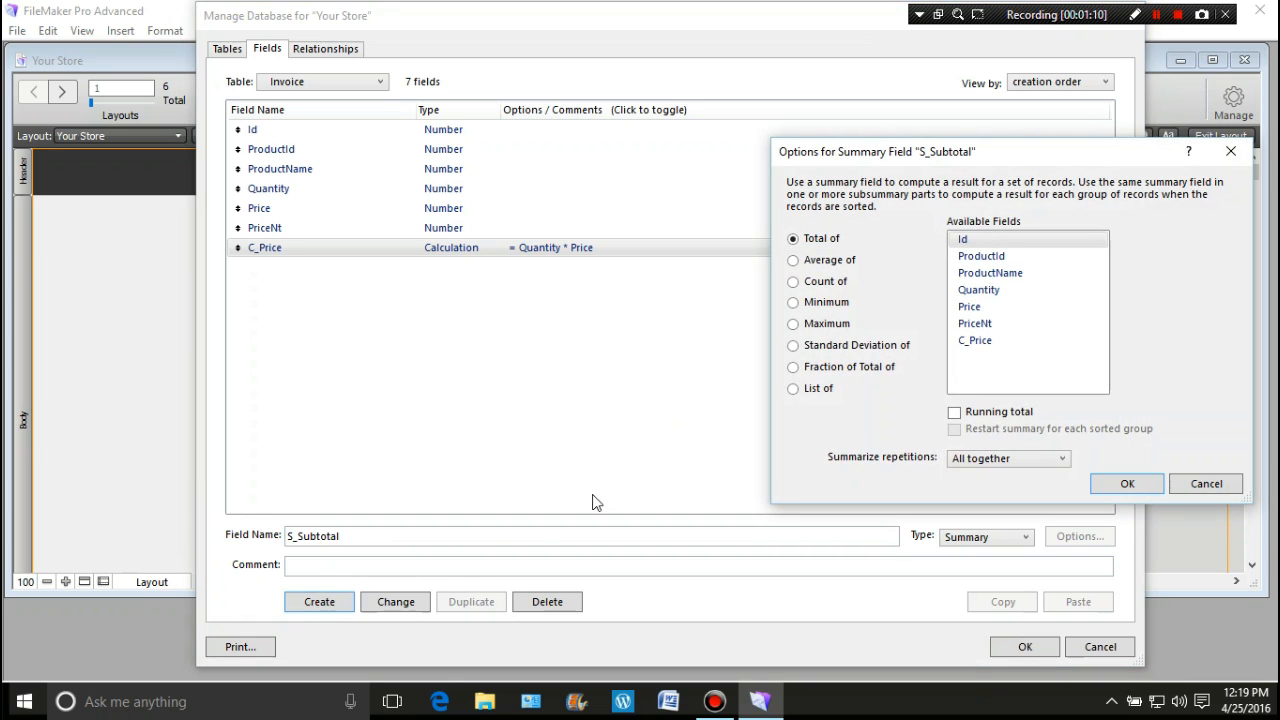
click(972, 341)
click(1112, 486)
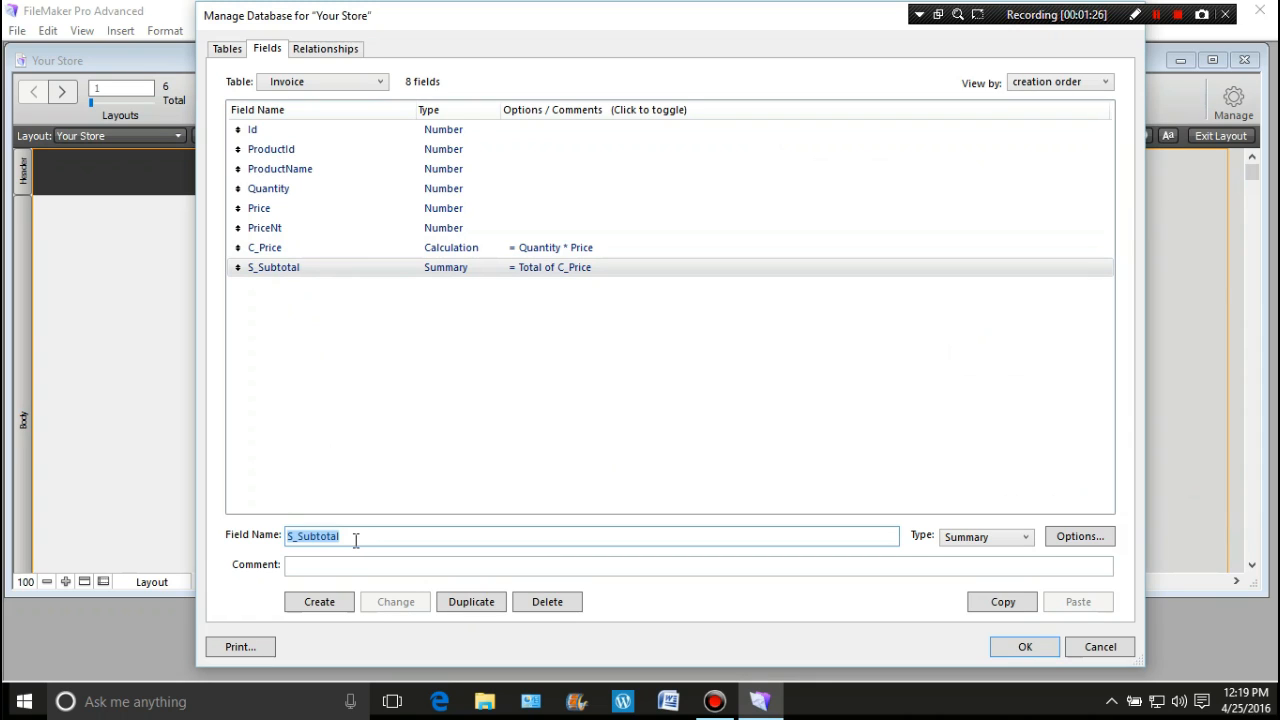
- Create a number field named Tax in the Invoice table
text(Tax)
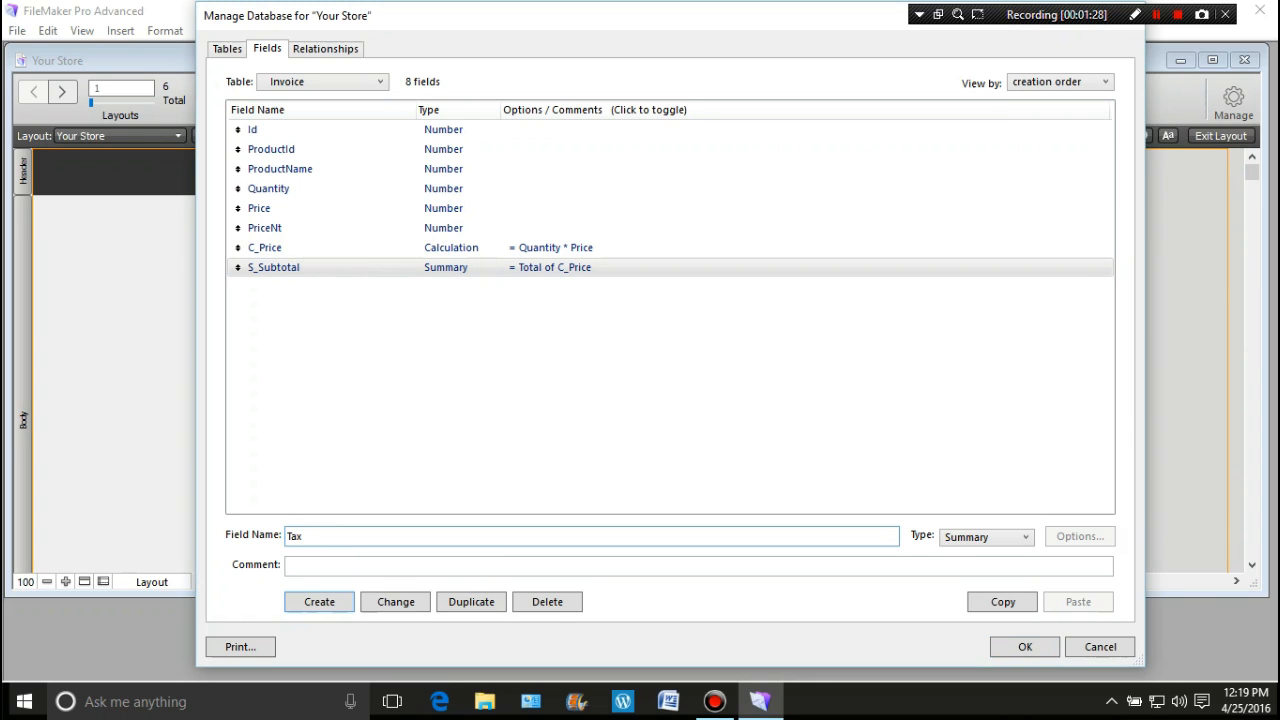
key(Return)
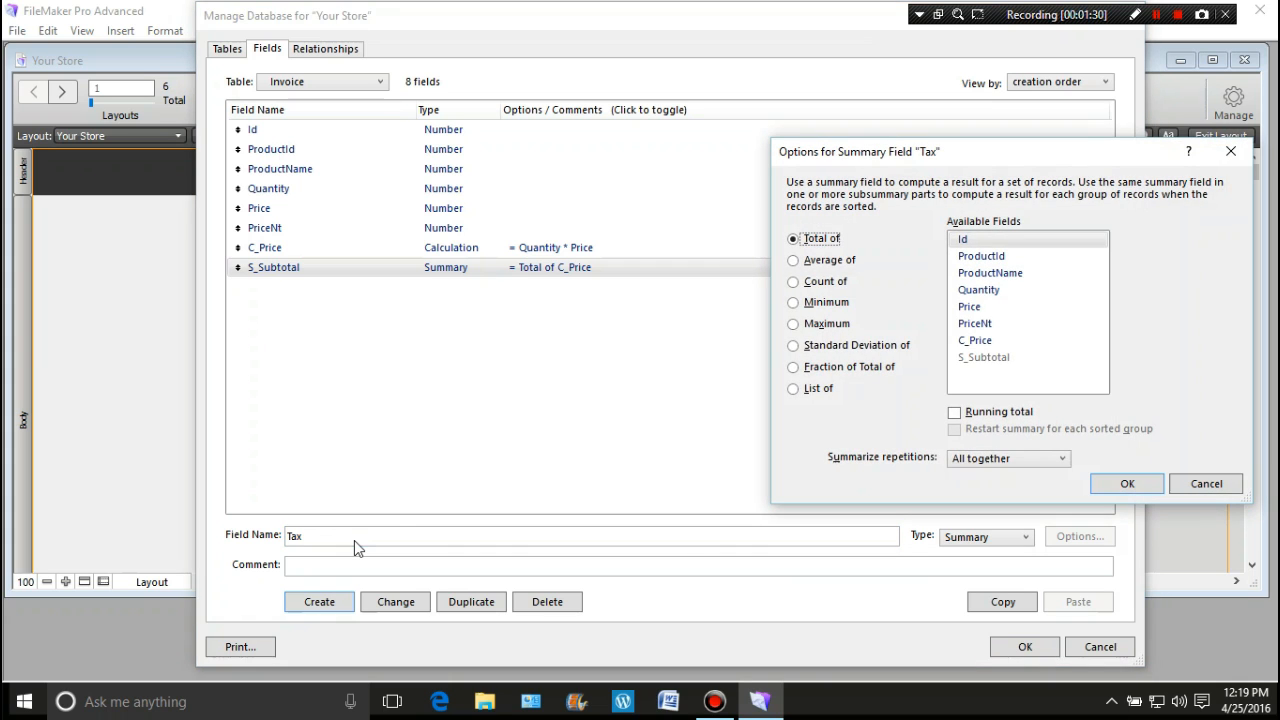
click(1180, 485)
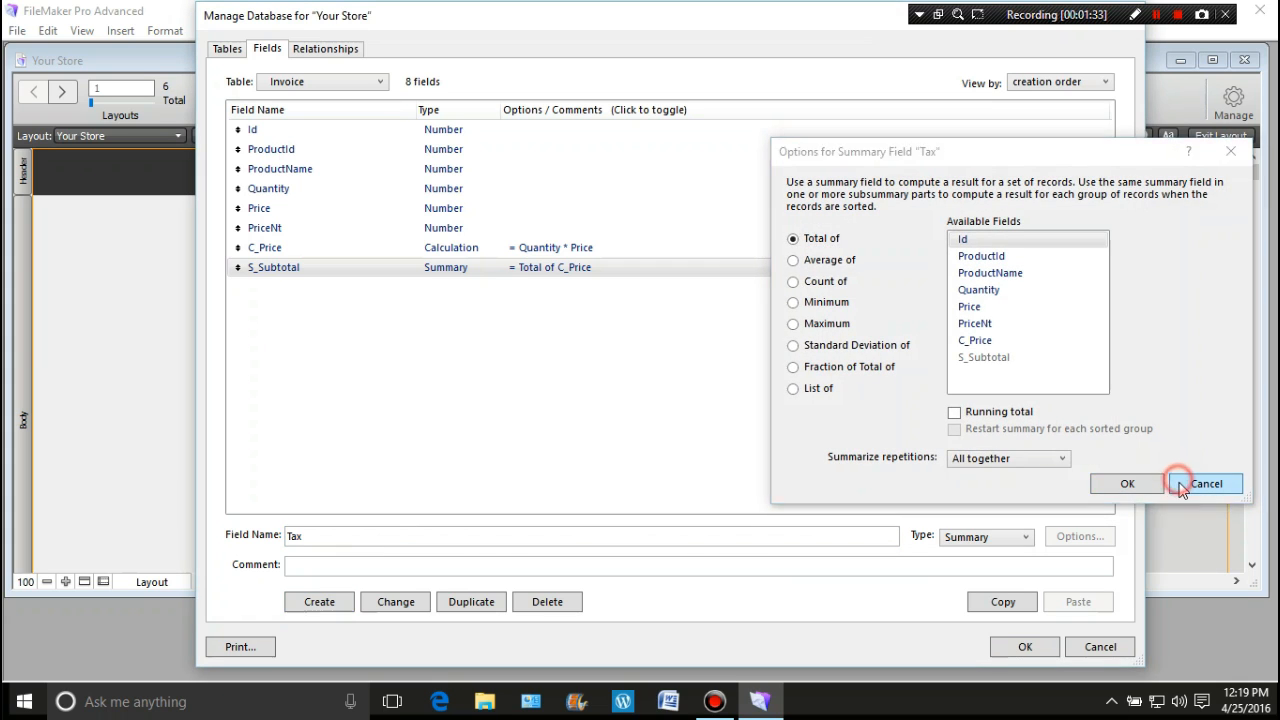
click(1016, 537)
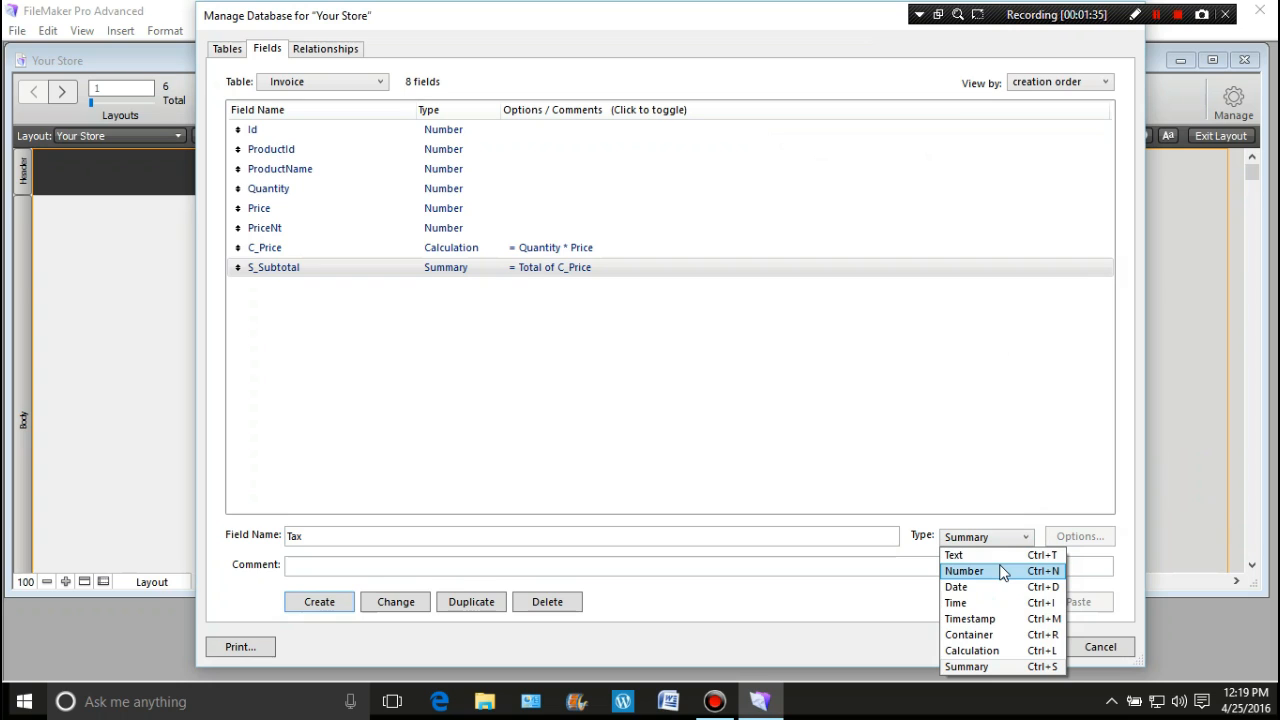
click(1001, 570)
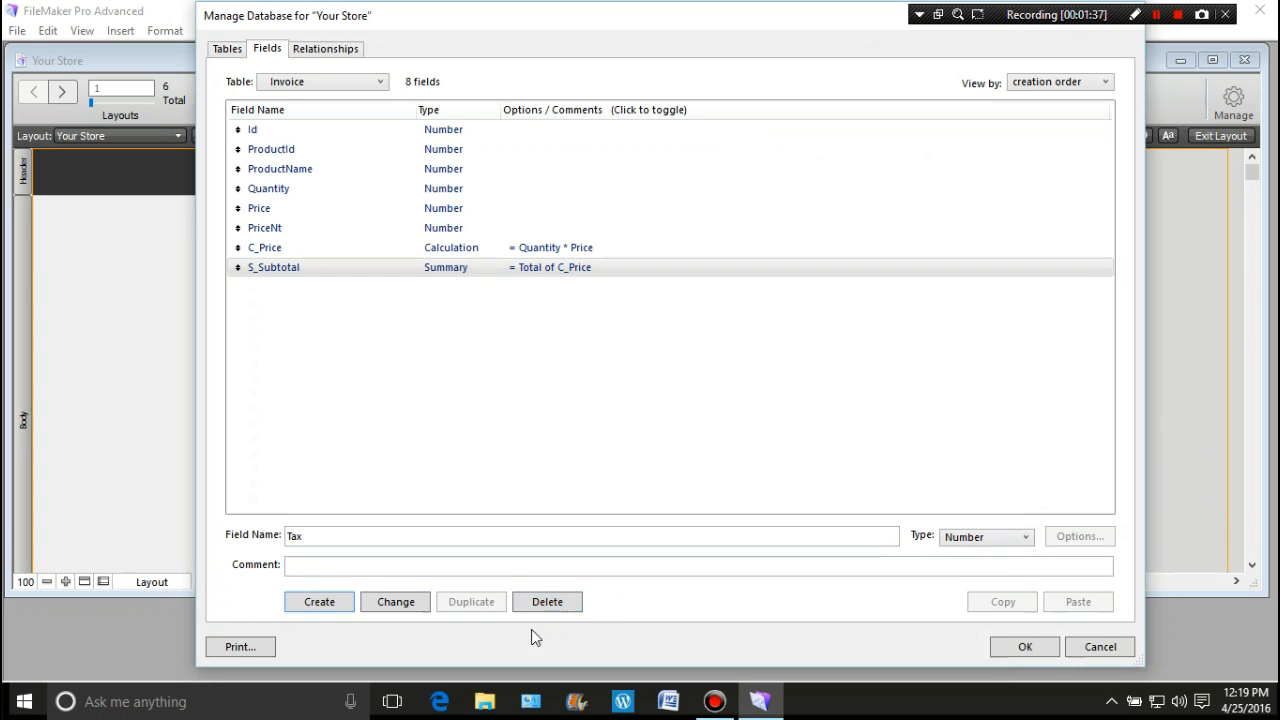
click(320, 601)
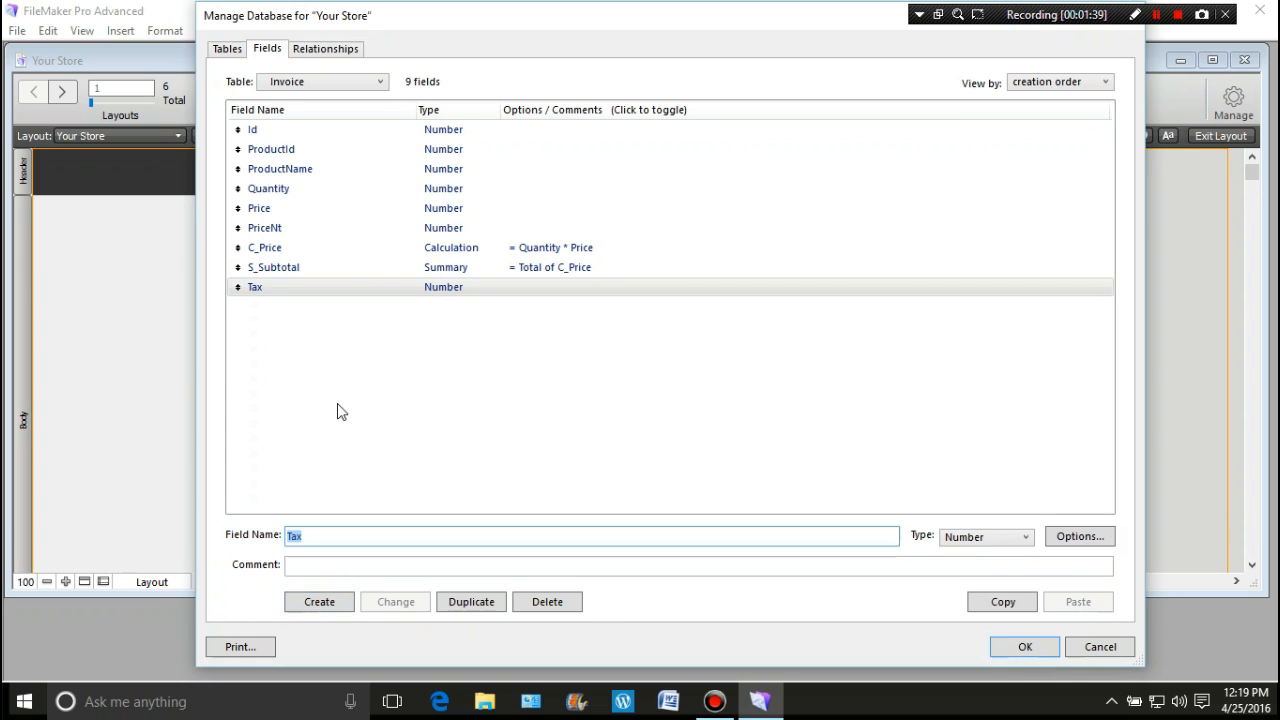
- Set the Tax field to auto-enter the data value 0.05
double_click(450, 290)
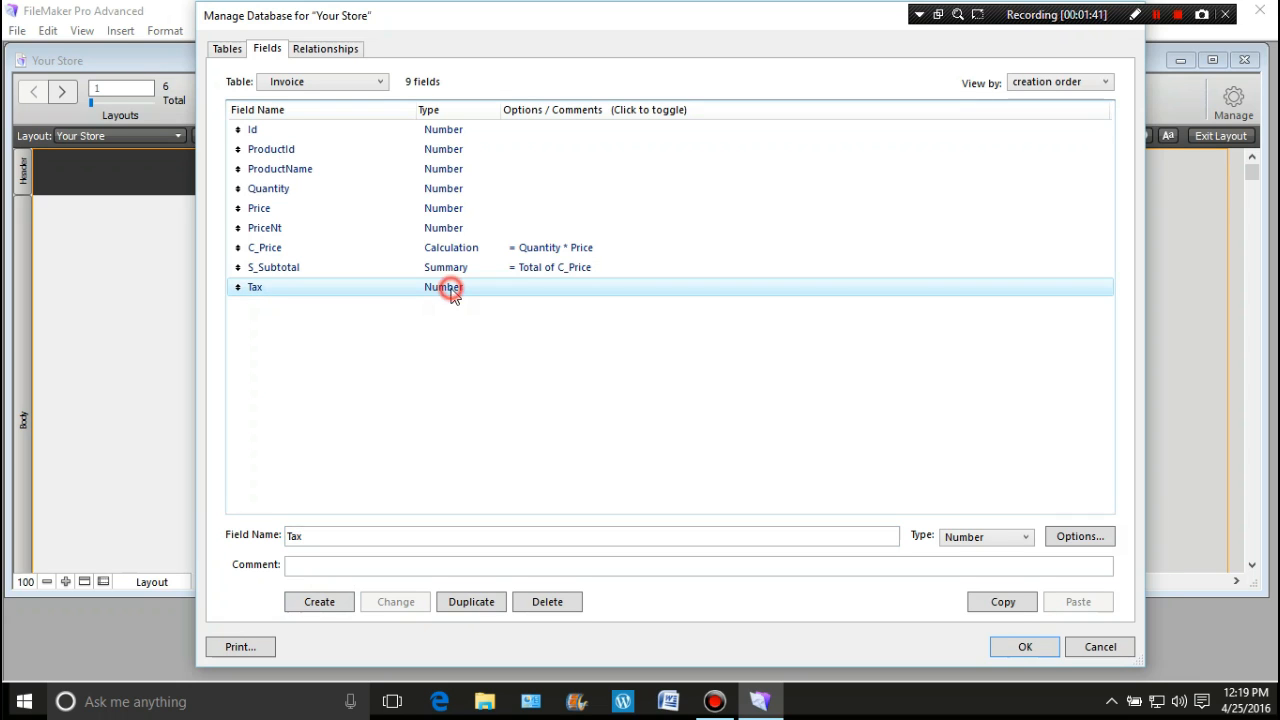
click(384, 312)
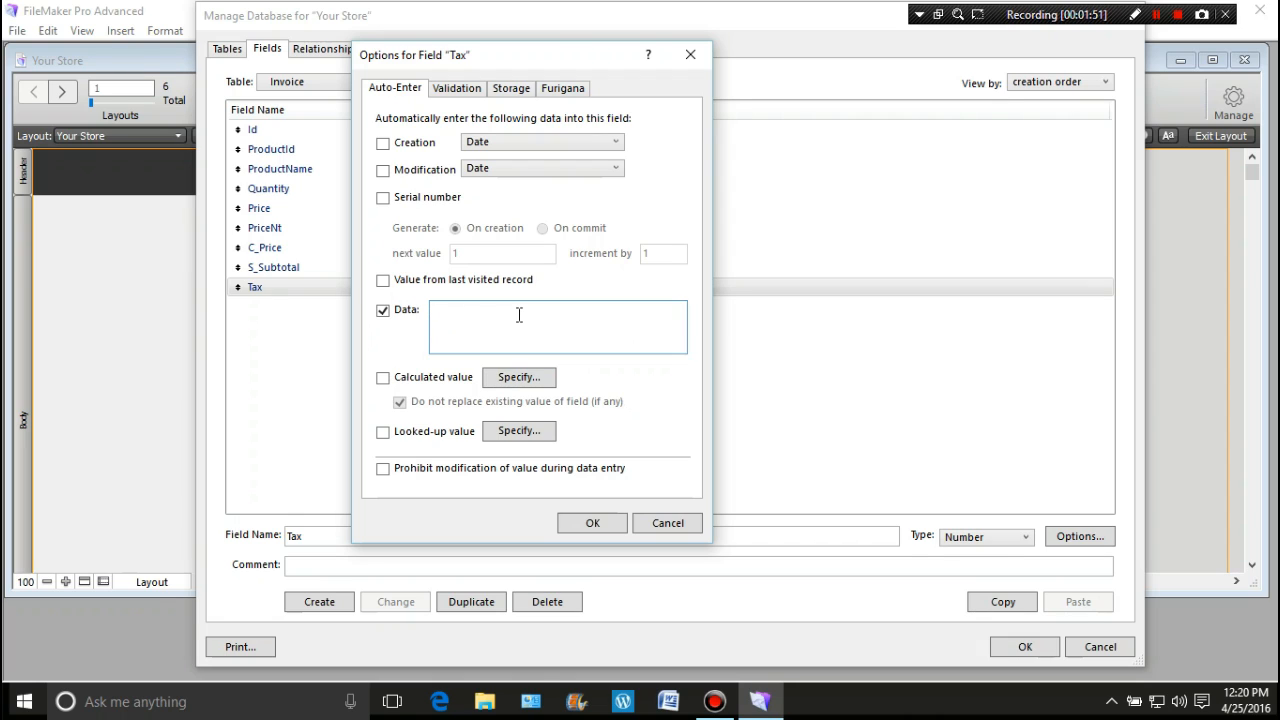
text(0.05)
click(590, 526)
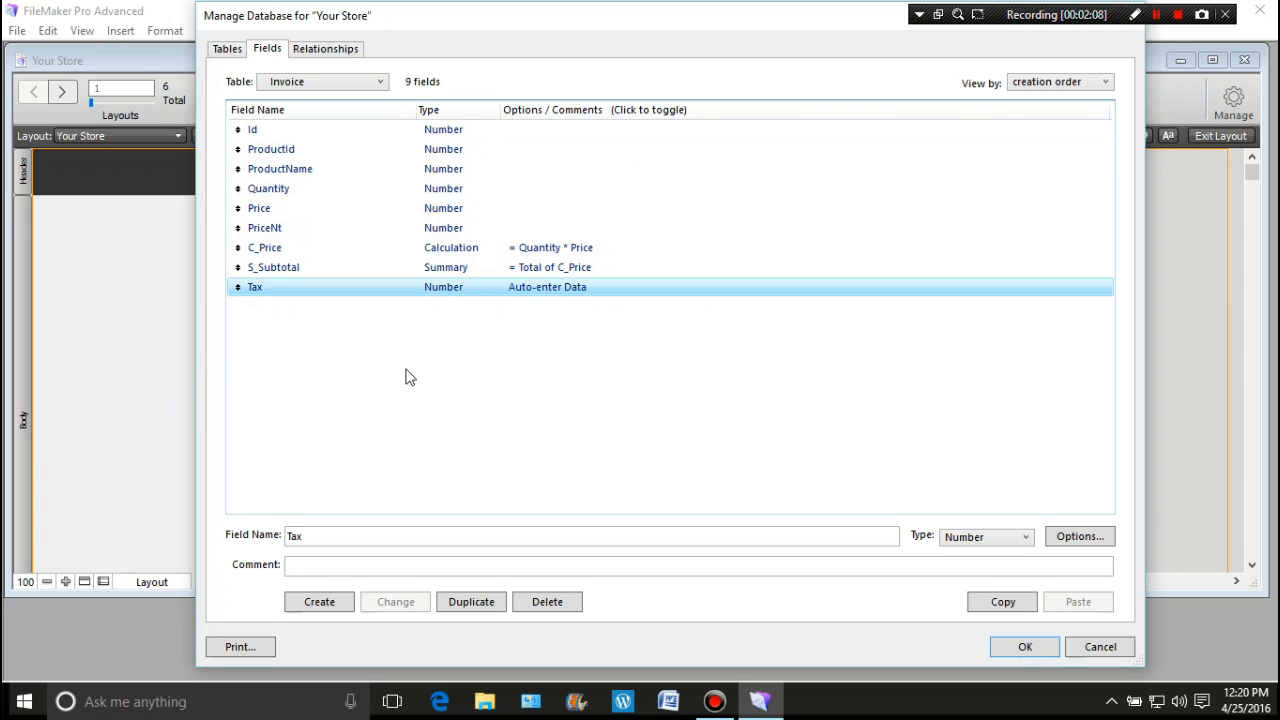
- Create a number field named S_PriceNt in the Invoice table
click(321, 530)
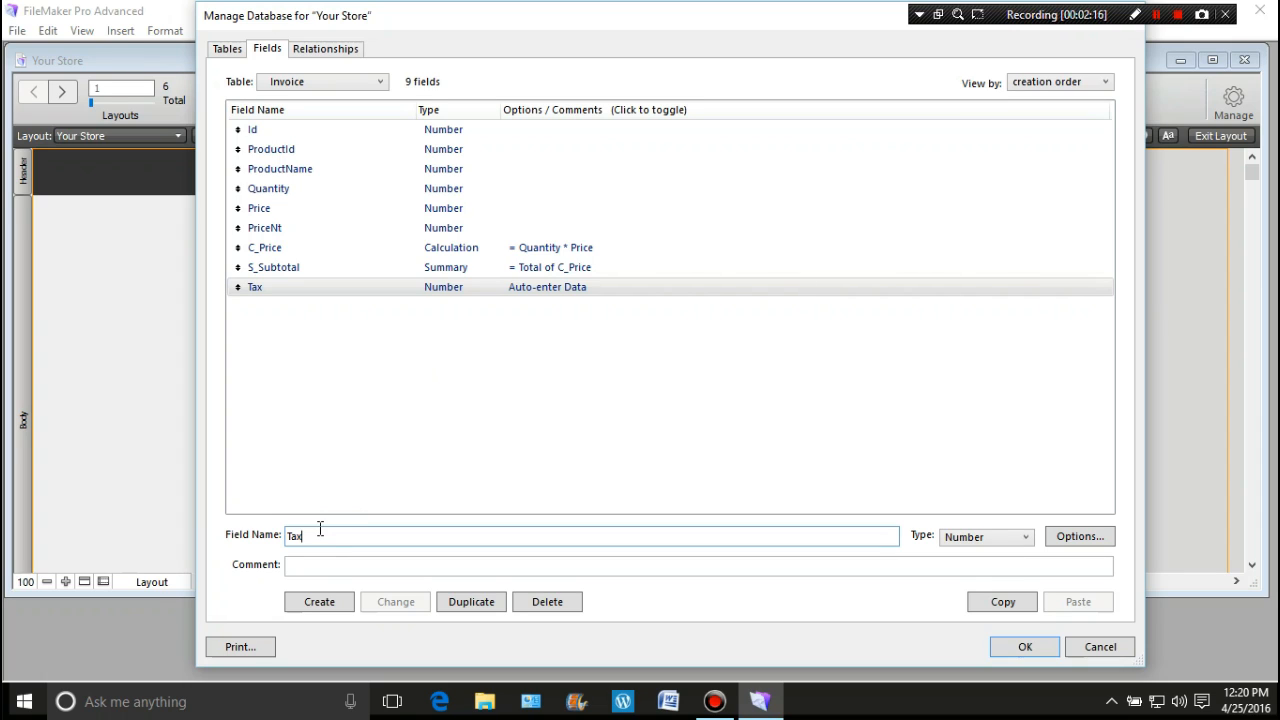
click(309, 537)
drag(309, 537, 266, 543)
text(S)
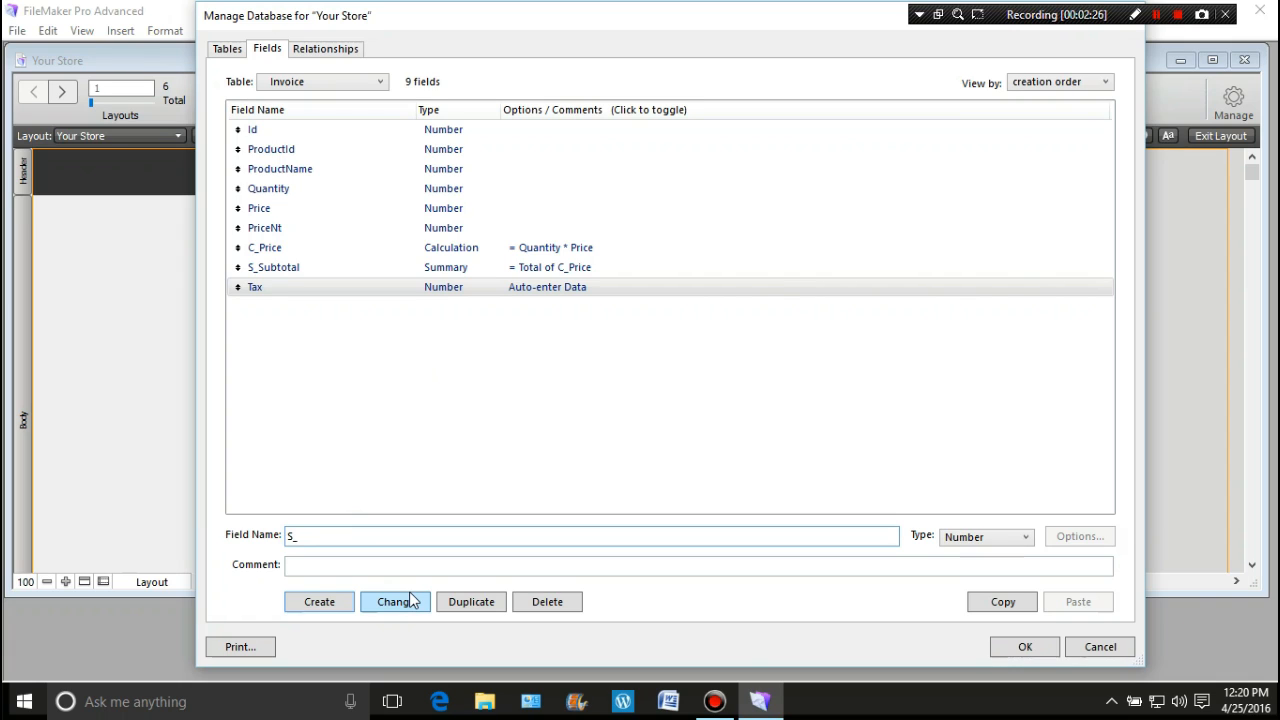
text(_PriceNt)
click(333, 603)
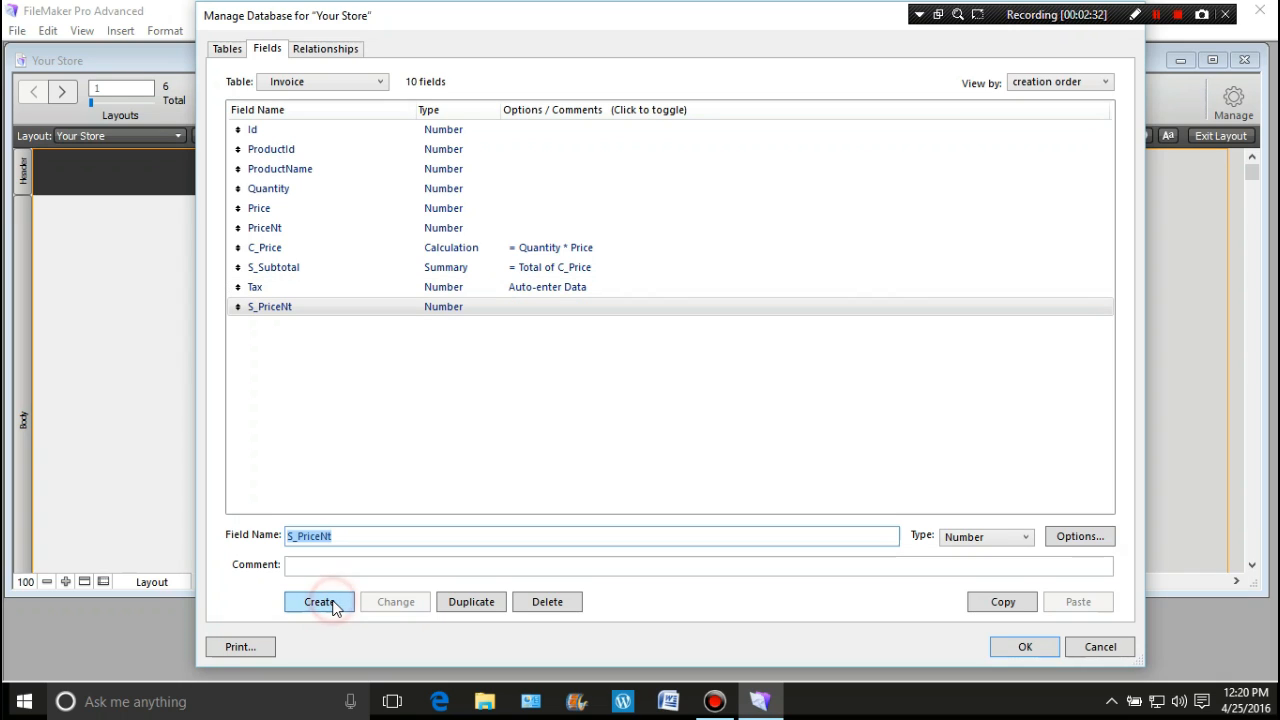
- Change the S_PriceNt field to a summary field that is the total of PriceNt
click(445, 310)
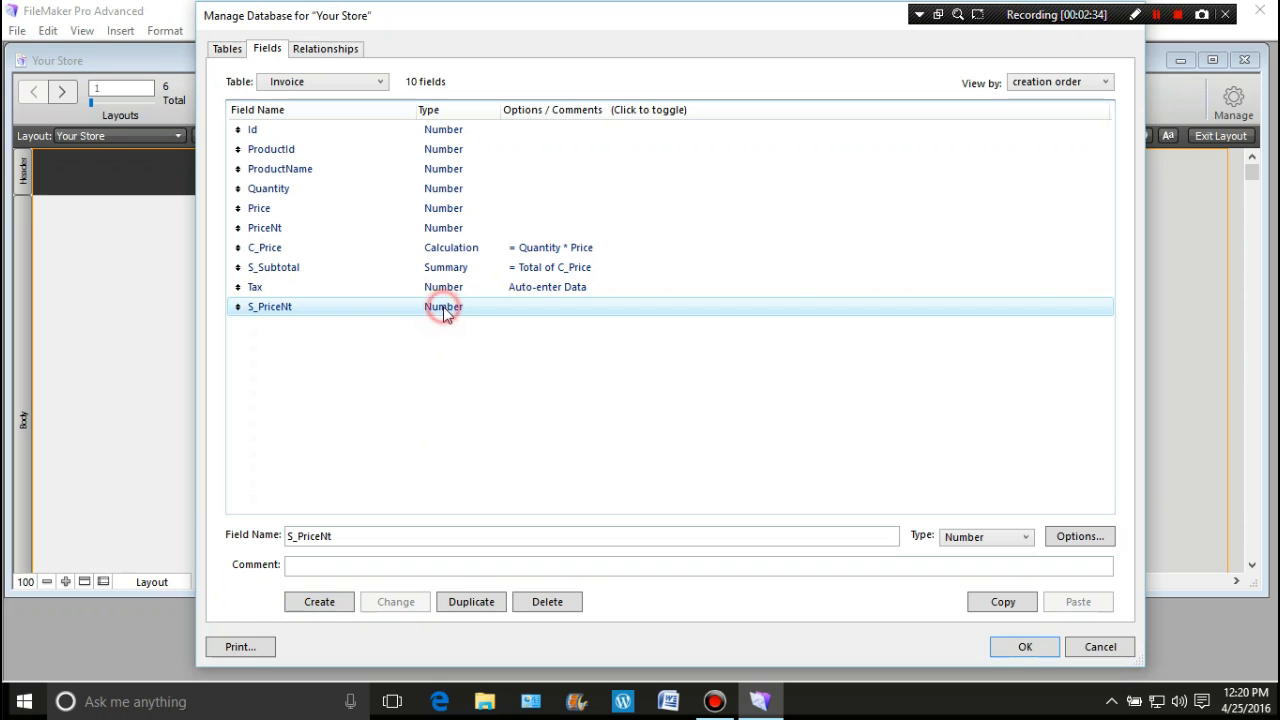
click(1026, 537)
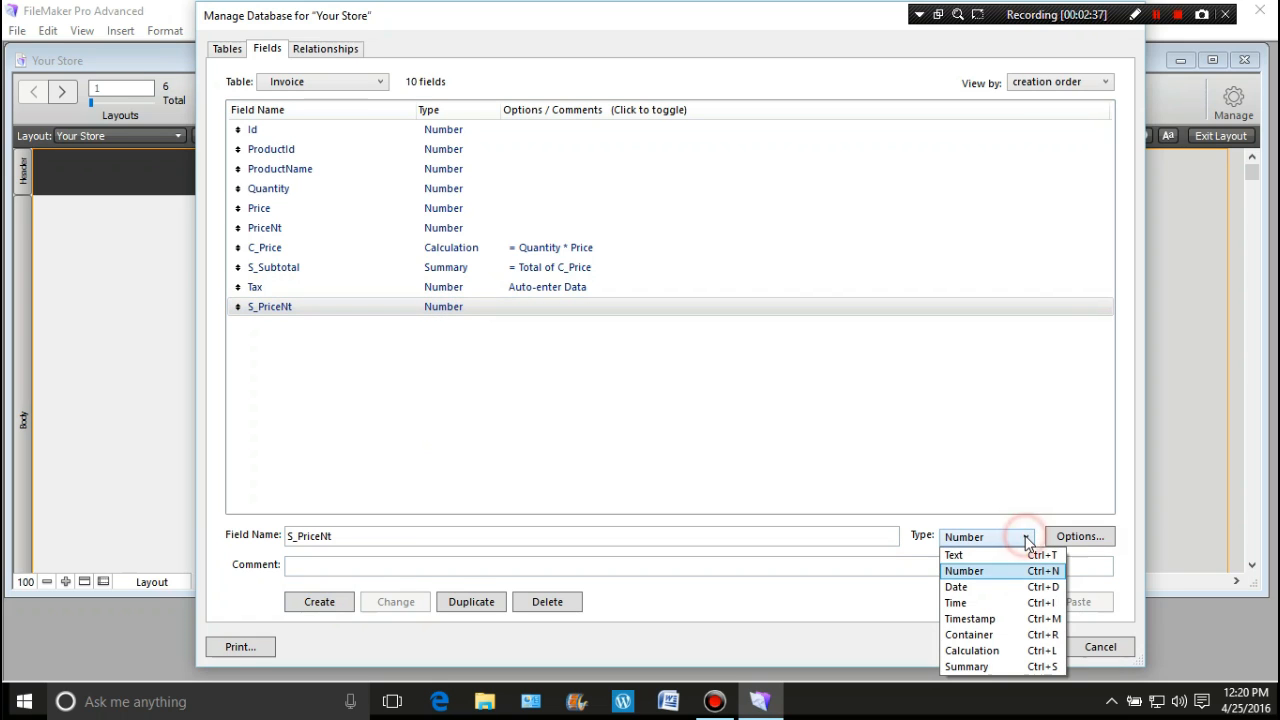
click(995, 665)
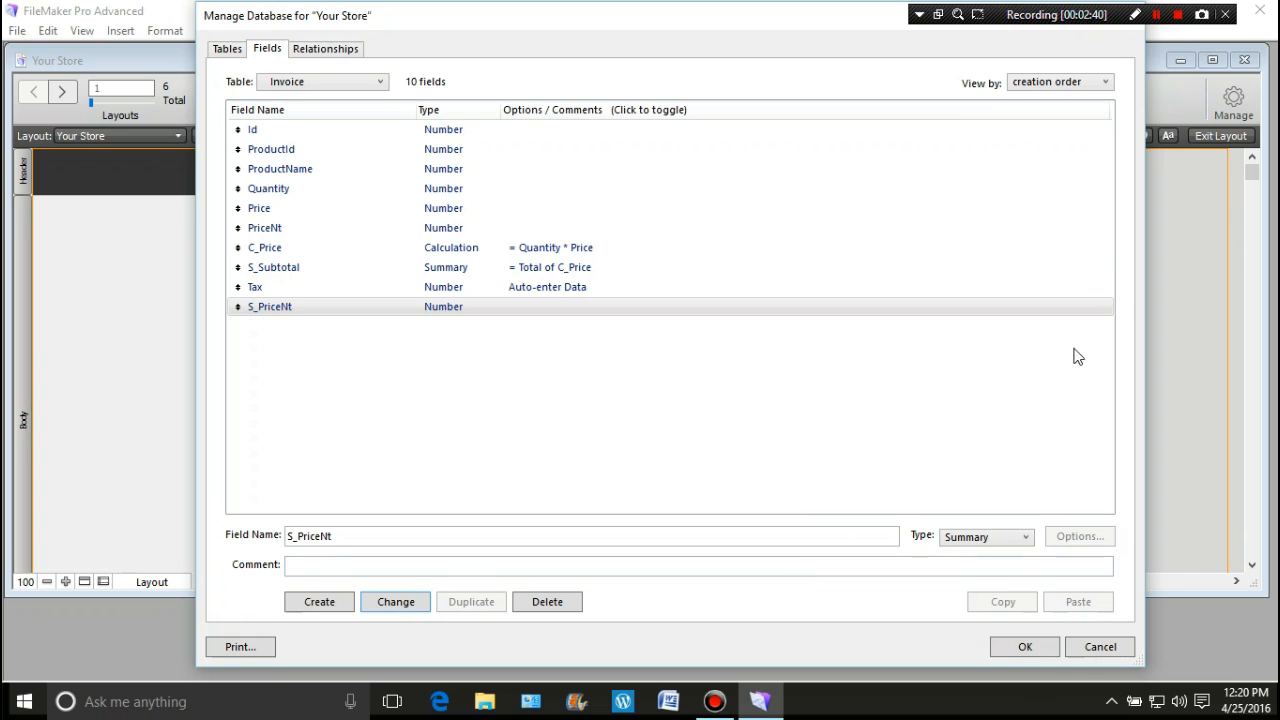
click(1190, 300)
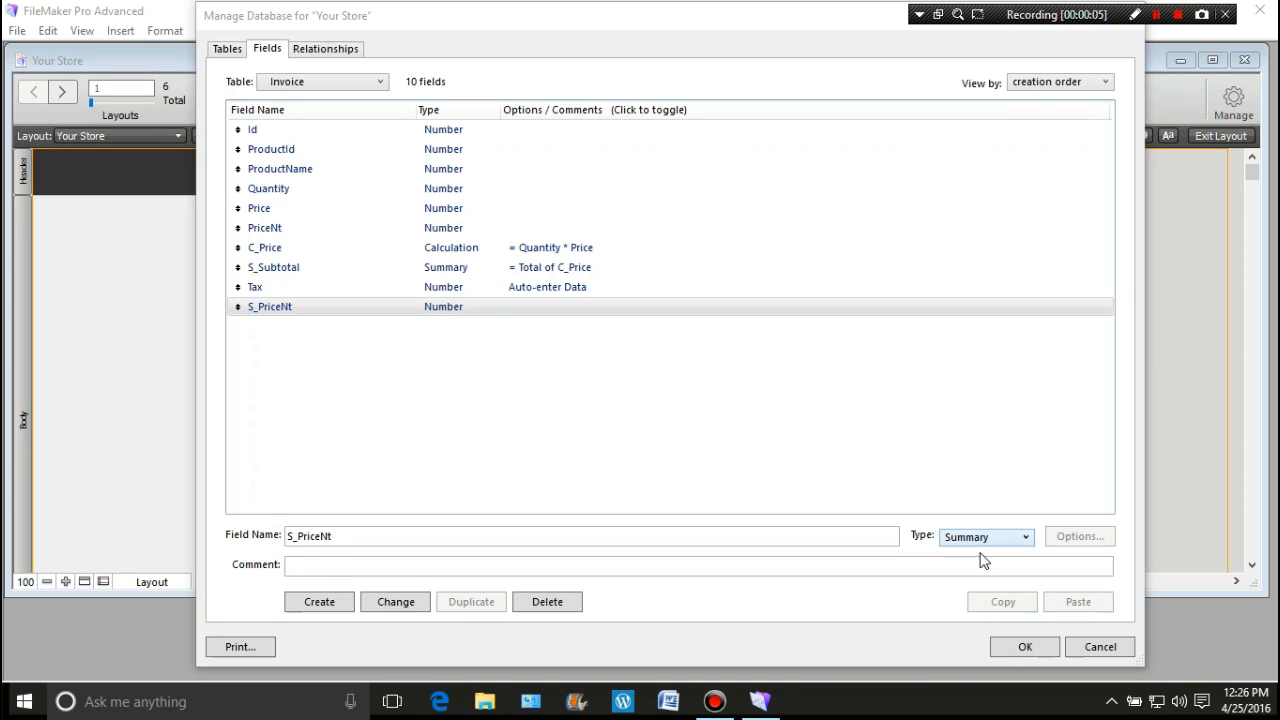
click(397, 604)
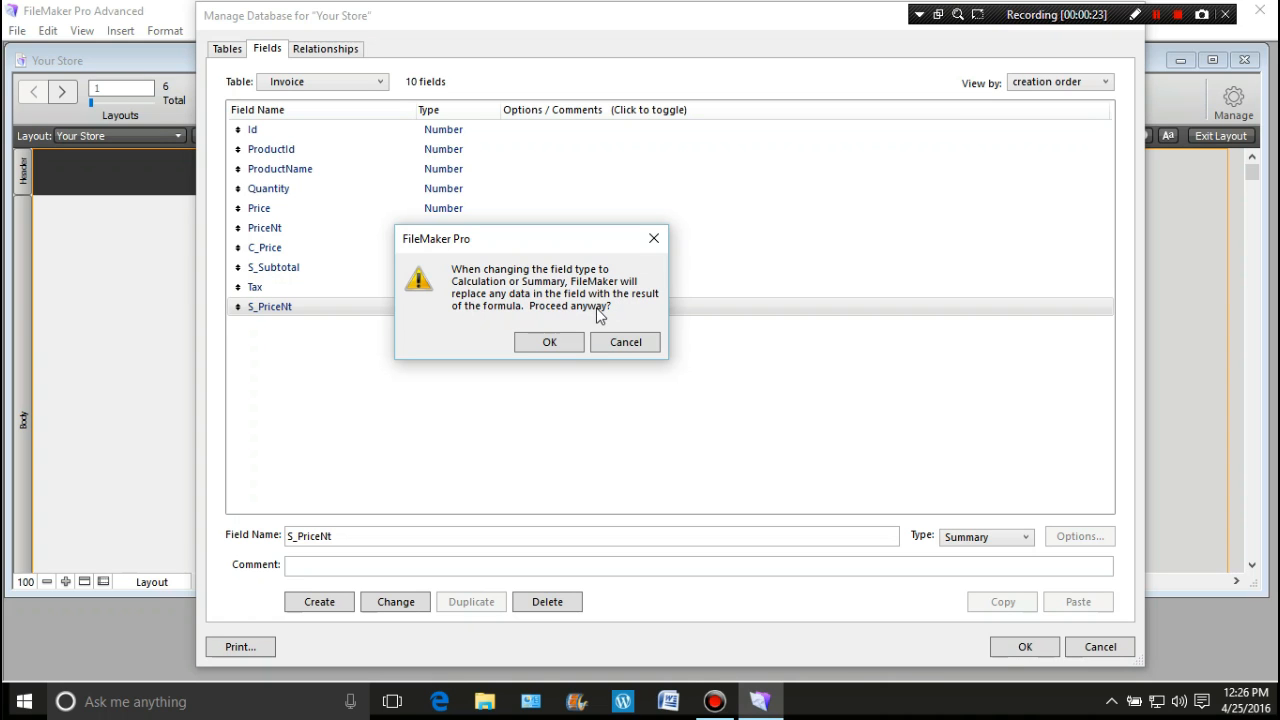
click(566, 345)
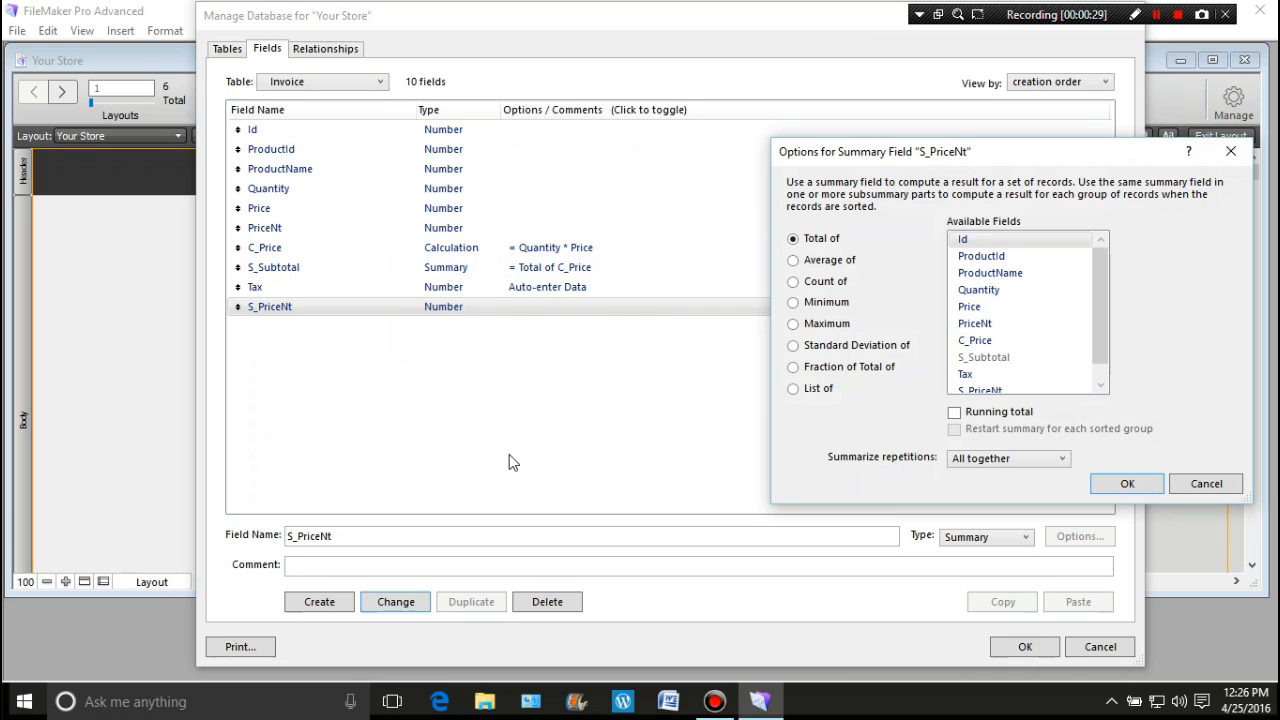
click(1006, 331)
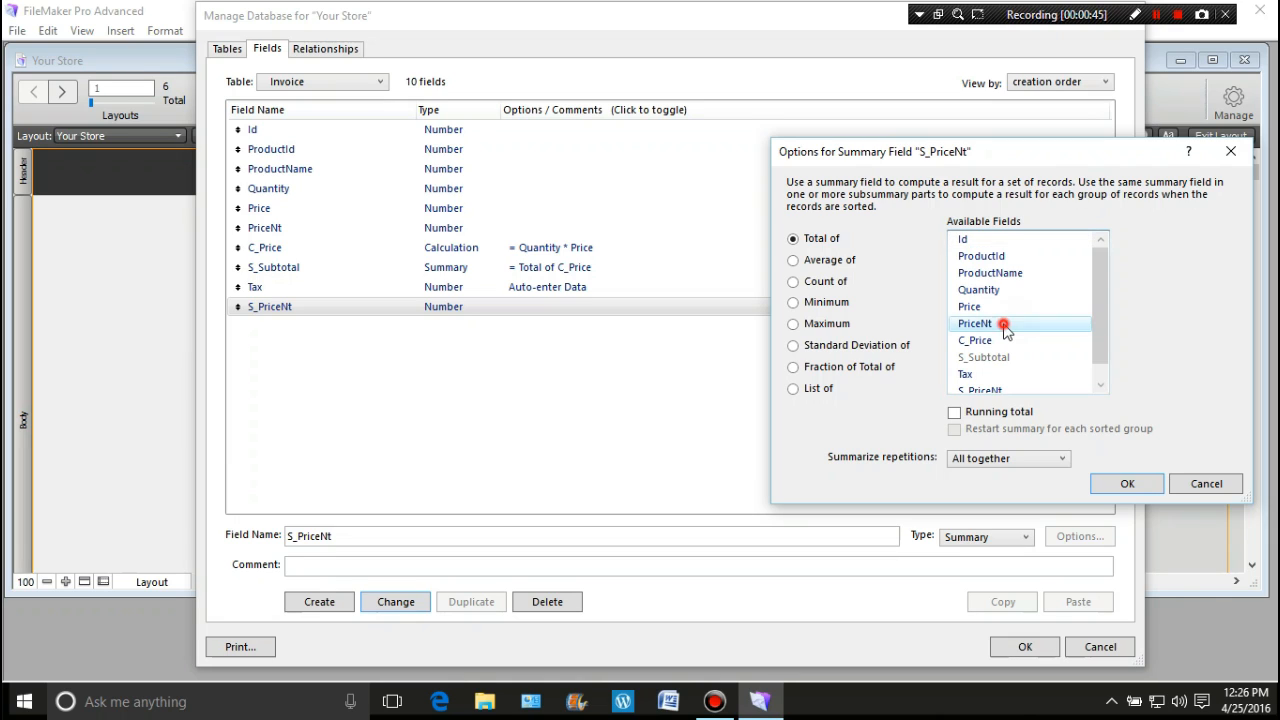
click(1126, 484)
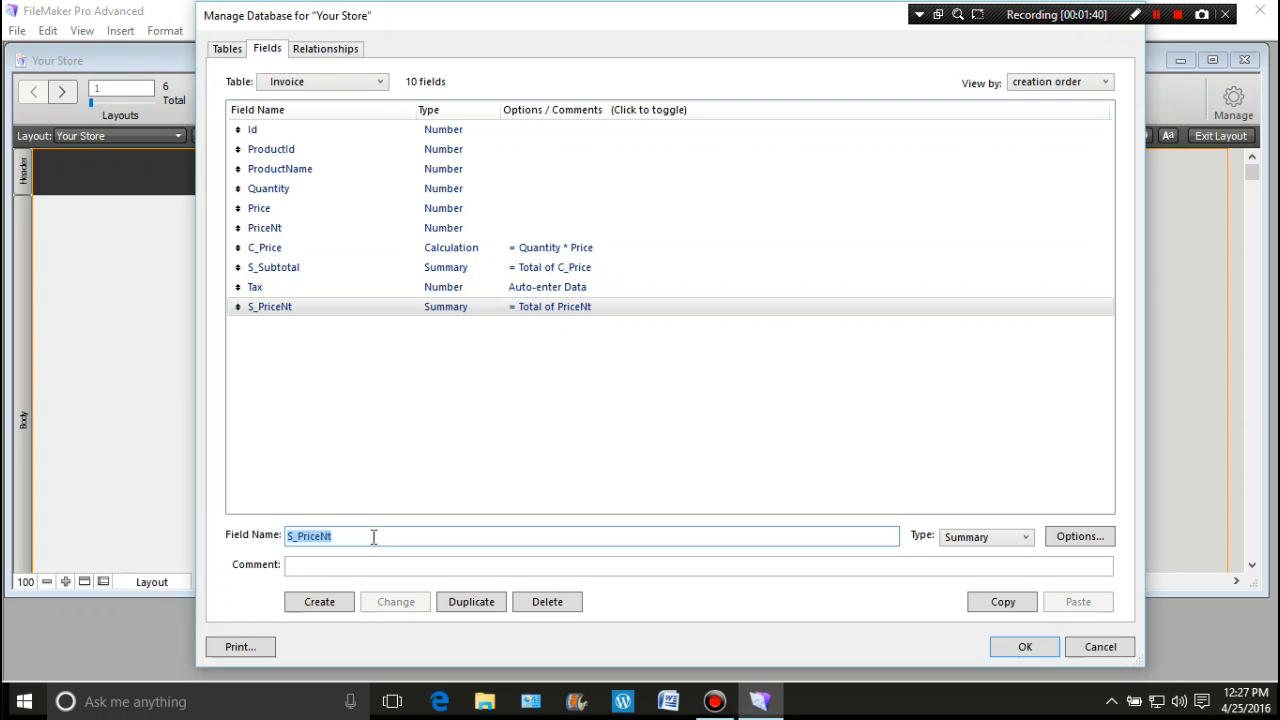
- Add a calculation field named C_GrandTotal to the Invoice table and open its formula for editing
text(G)
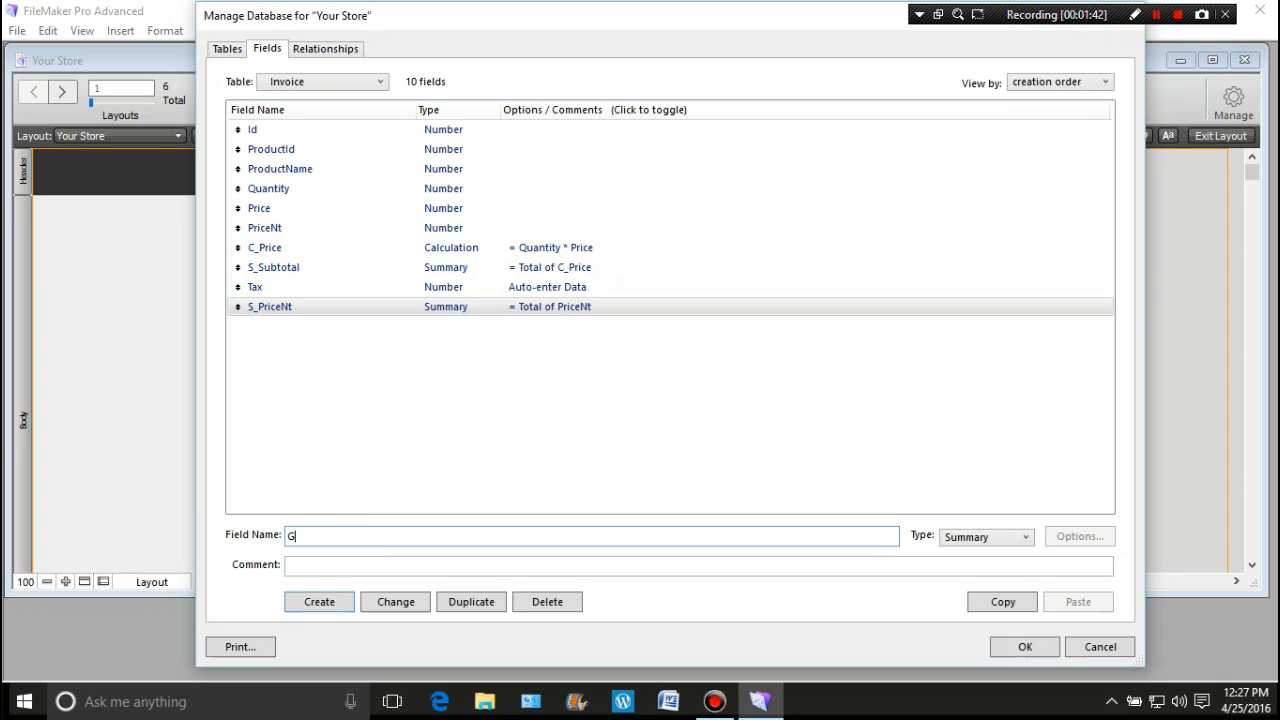
text(randTotal)
click(289, 539)
text(C_)
click(1027, 539)
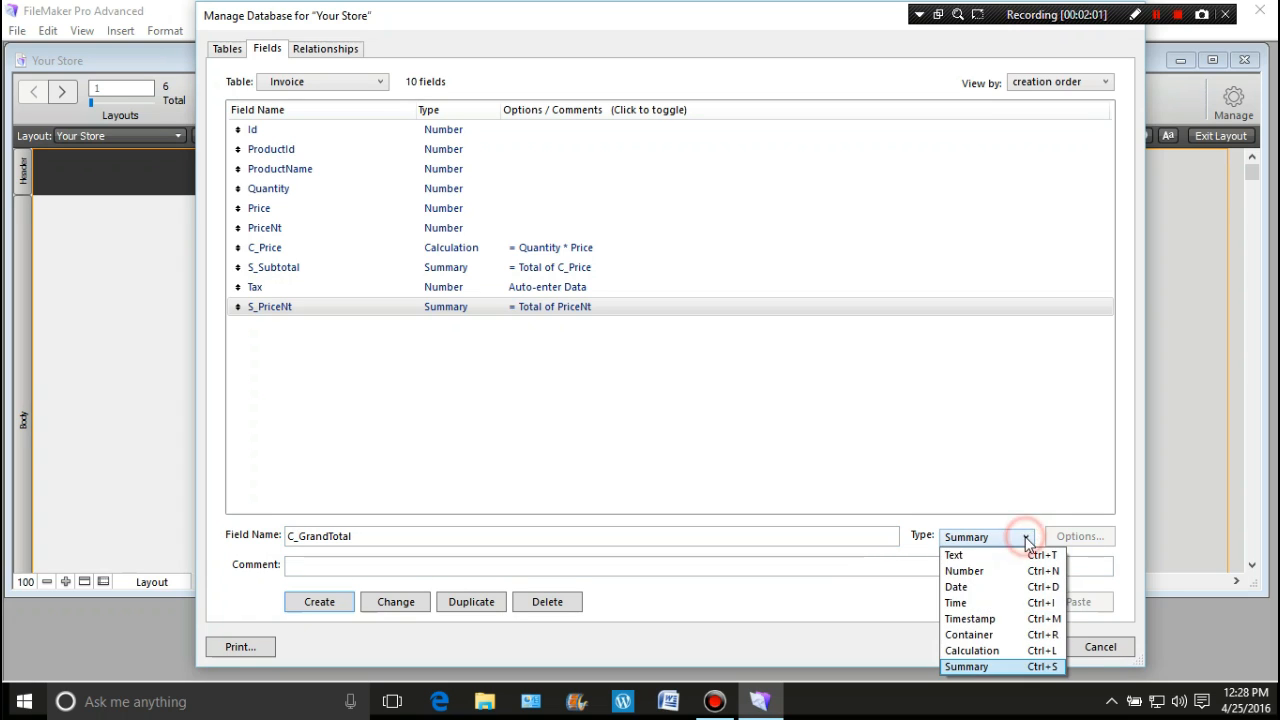
click(981, 652)
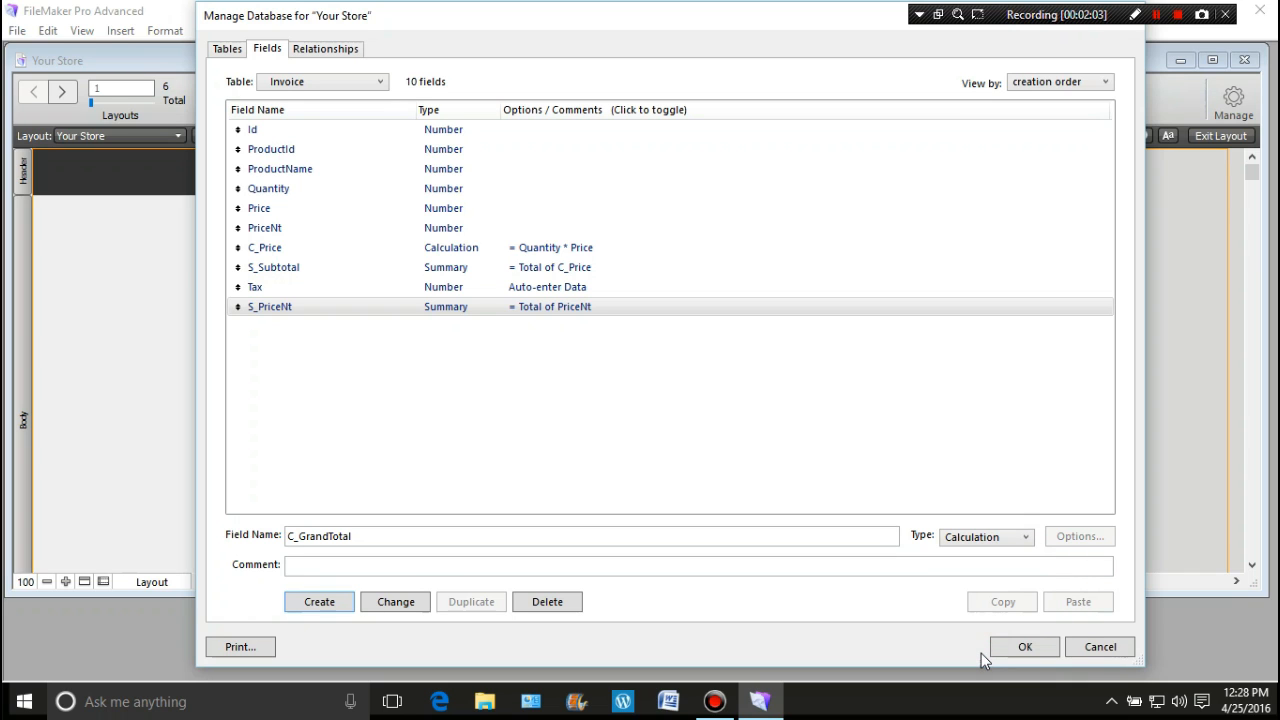
click(321, 605)
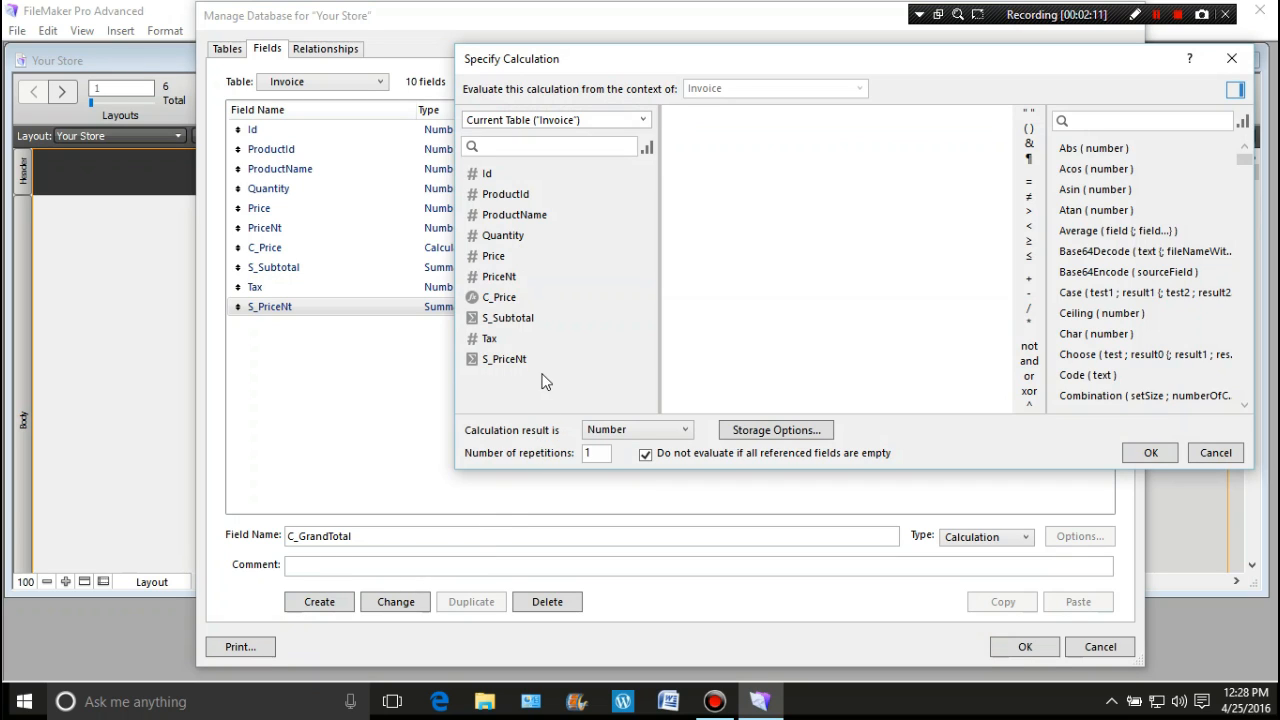
- Build the formula S_Subtotal * Tax + S_PriceNt for the C_GrandTotal field
click(530, 325)
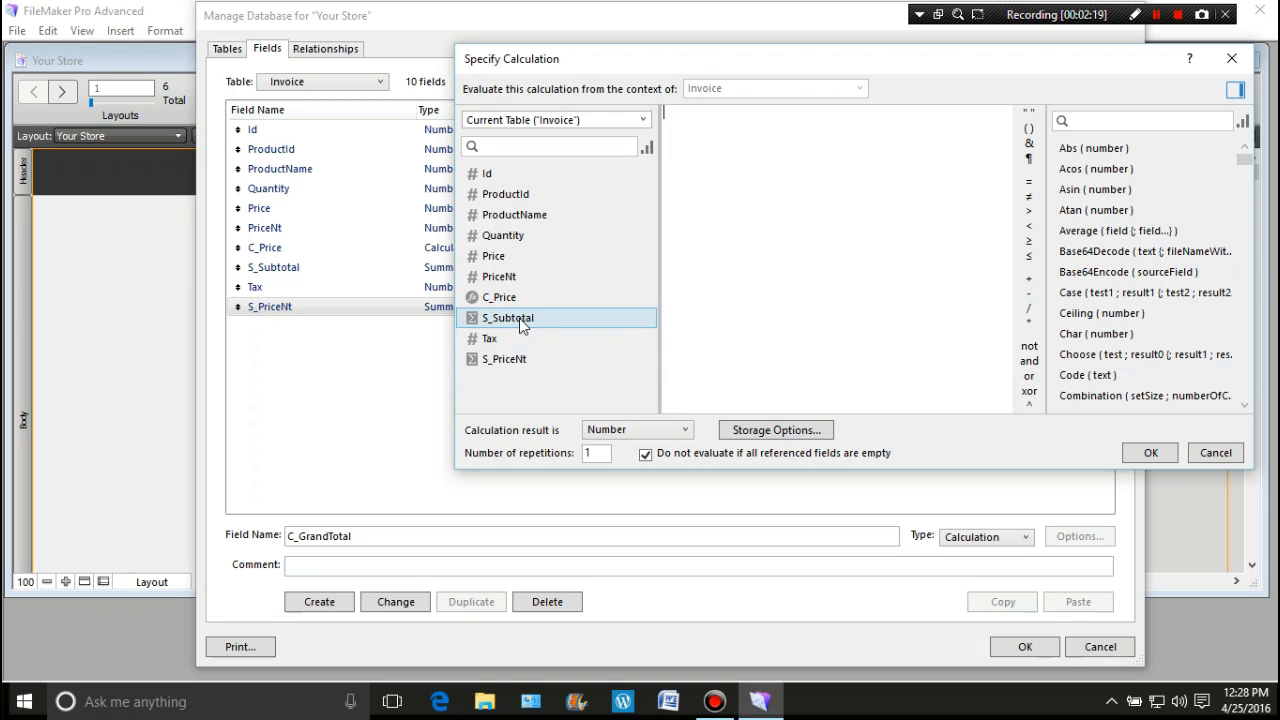
double_click(519, 318)
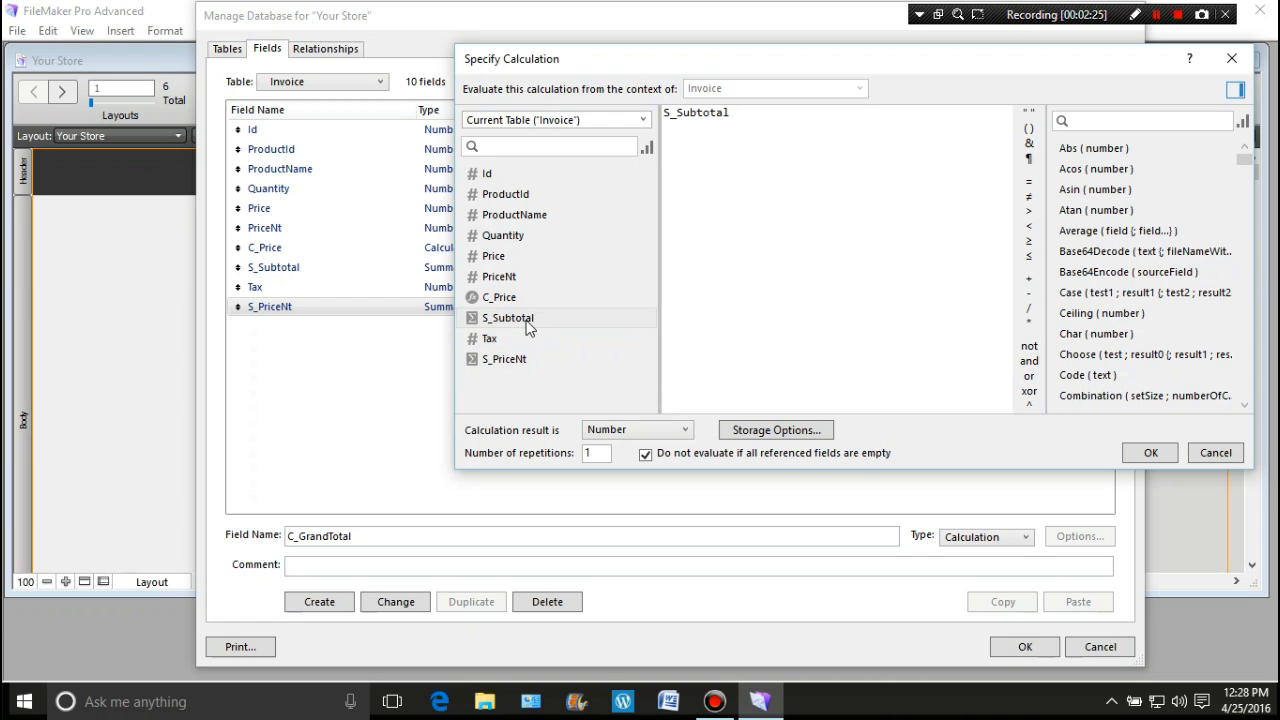
click(1028, 322)
double_click(499, 339)
click(1029, 278)
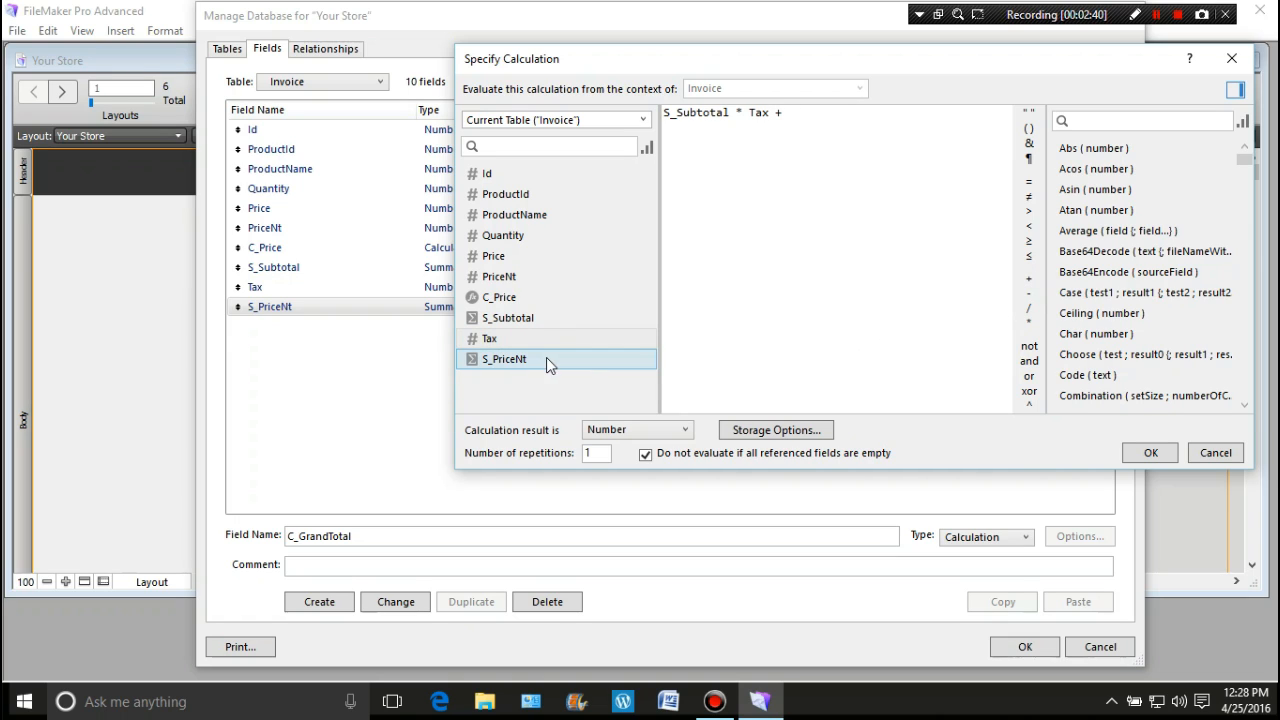
double_click(546, 357)
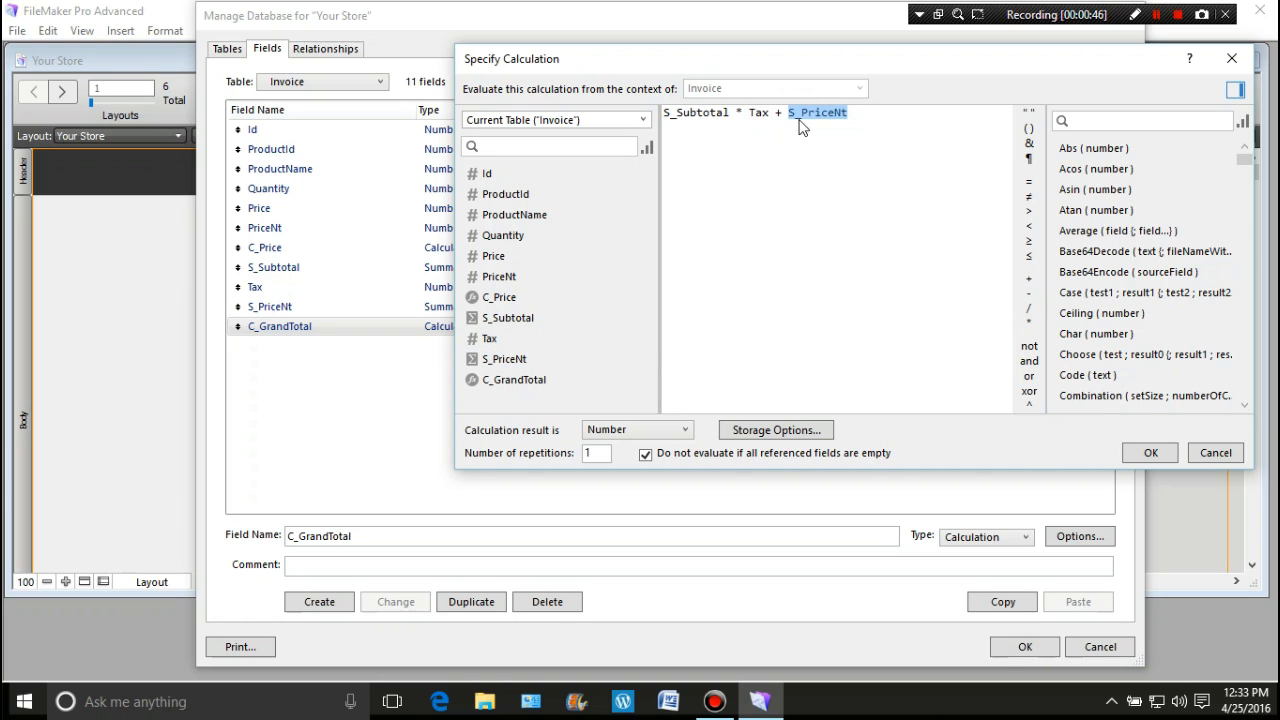
- Revise the C_GrandTotal formula to S_Subtotal * Tax + S_Subtotal + S_PriceNt and save it
double_click(543, 320)
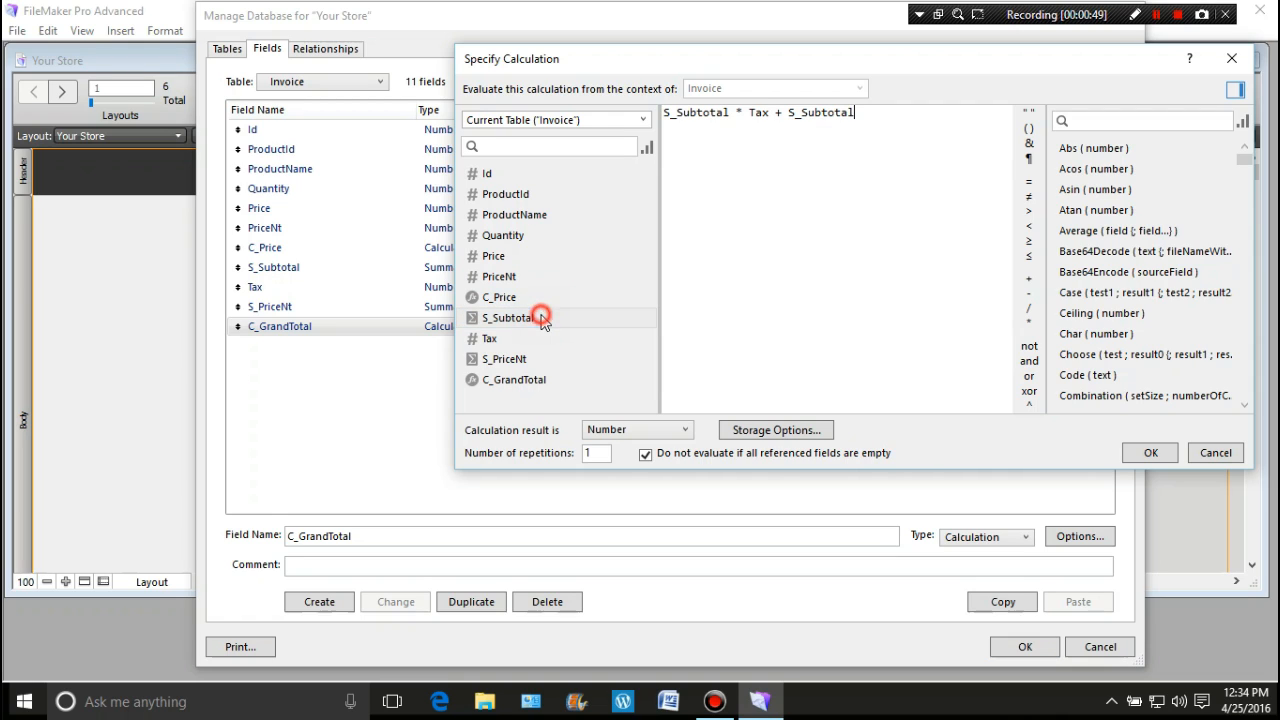
click(1029, 278)
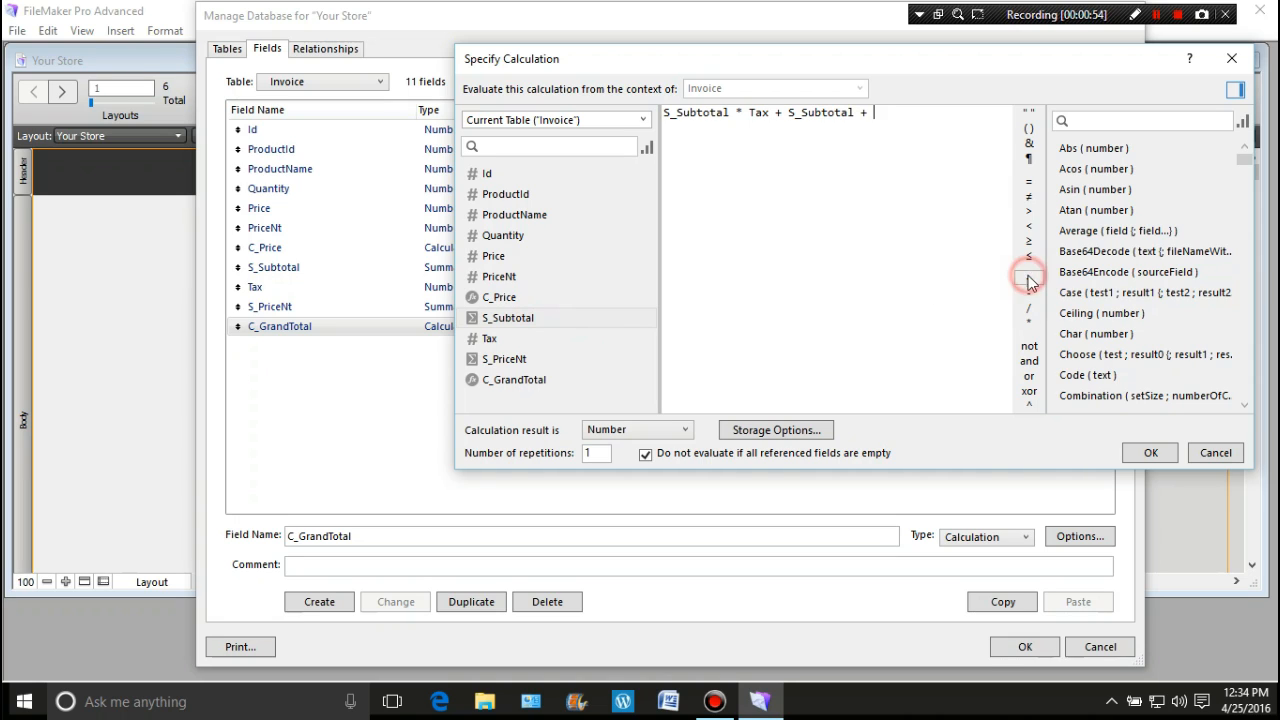
double_click(541, 364)
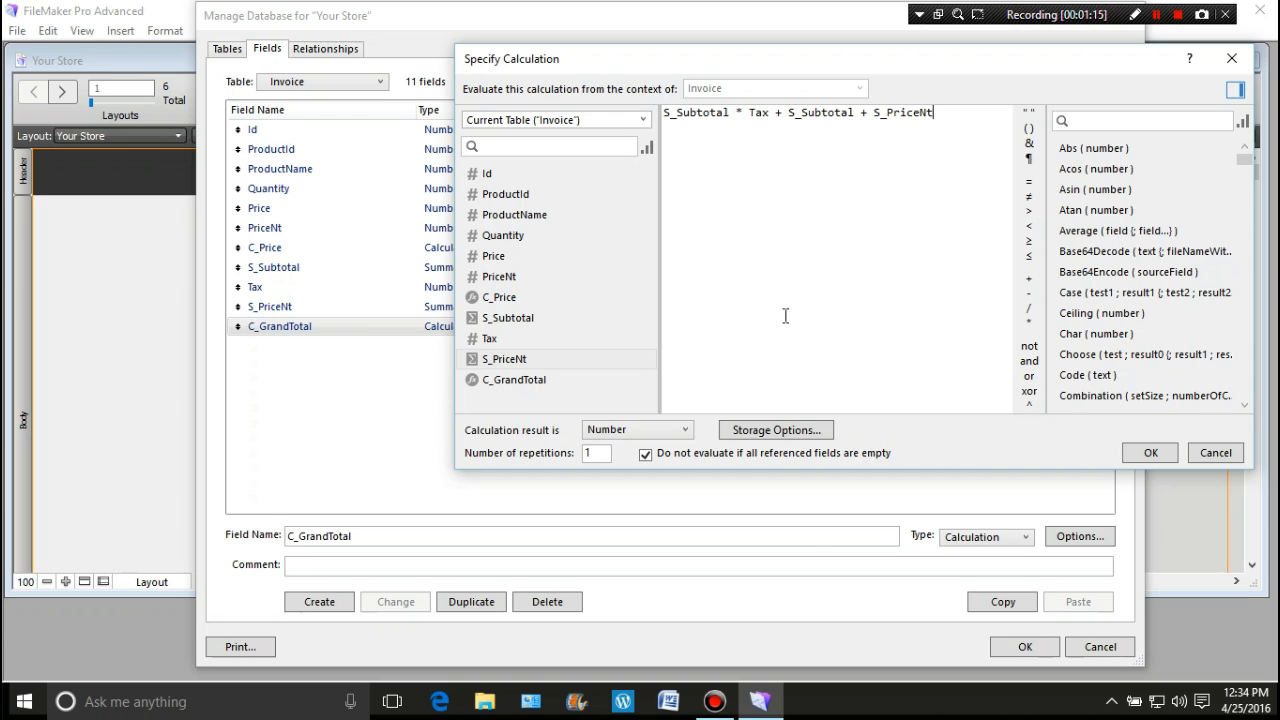
click(1143, 455)
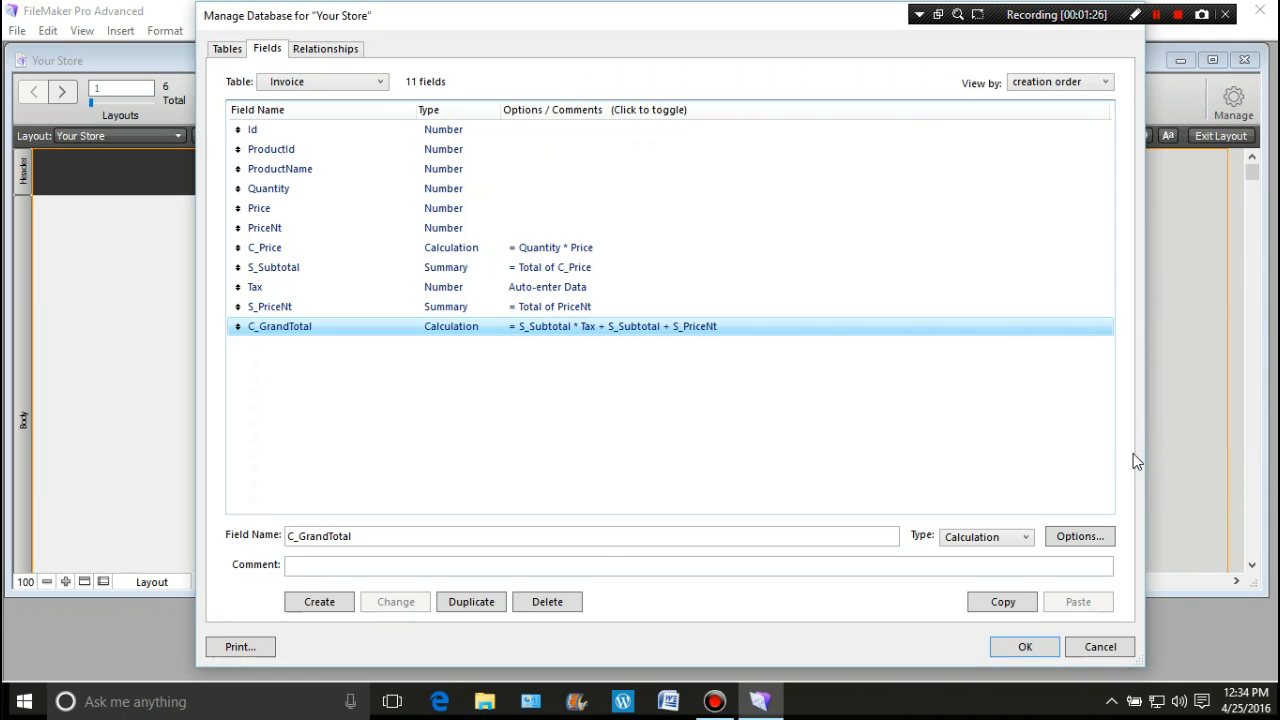
- Add a calculation field named TaxDue to the Invoice table with the formula S_Subtotal * Tax
double_click(378, 535)
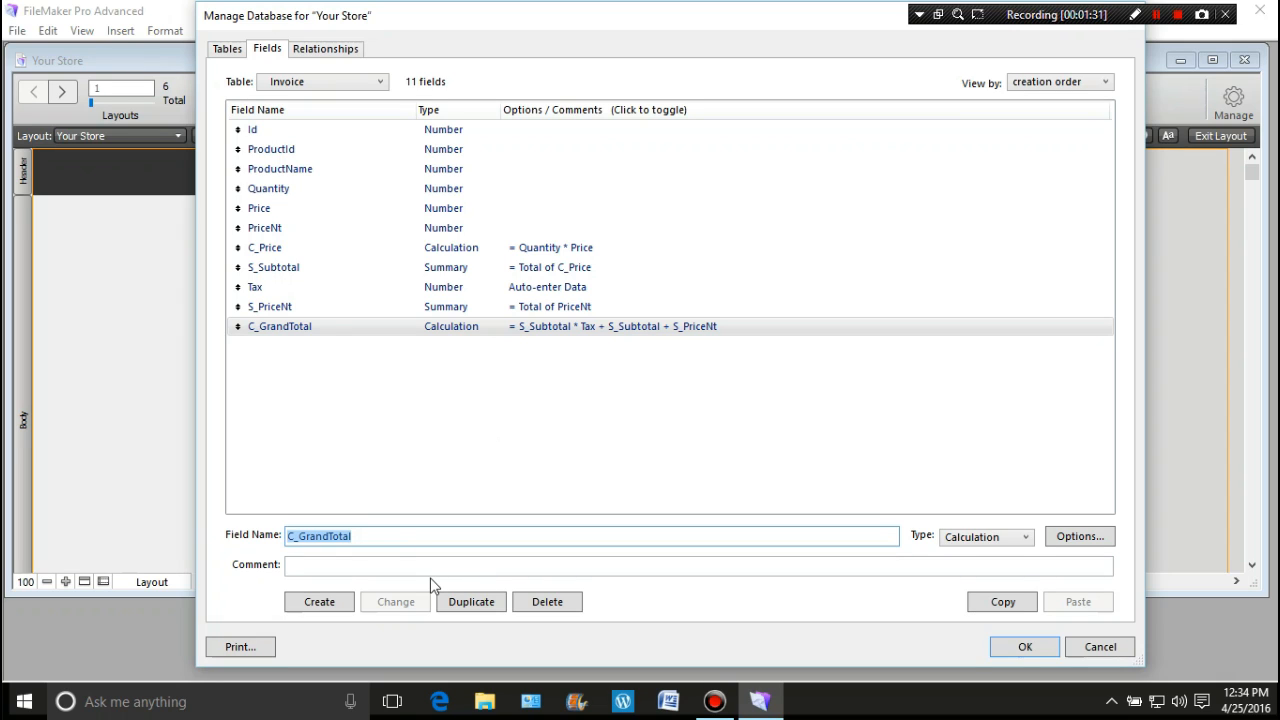
text(TaxDue)
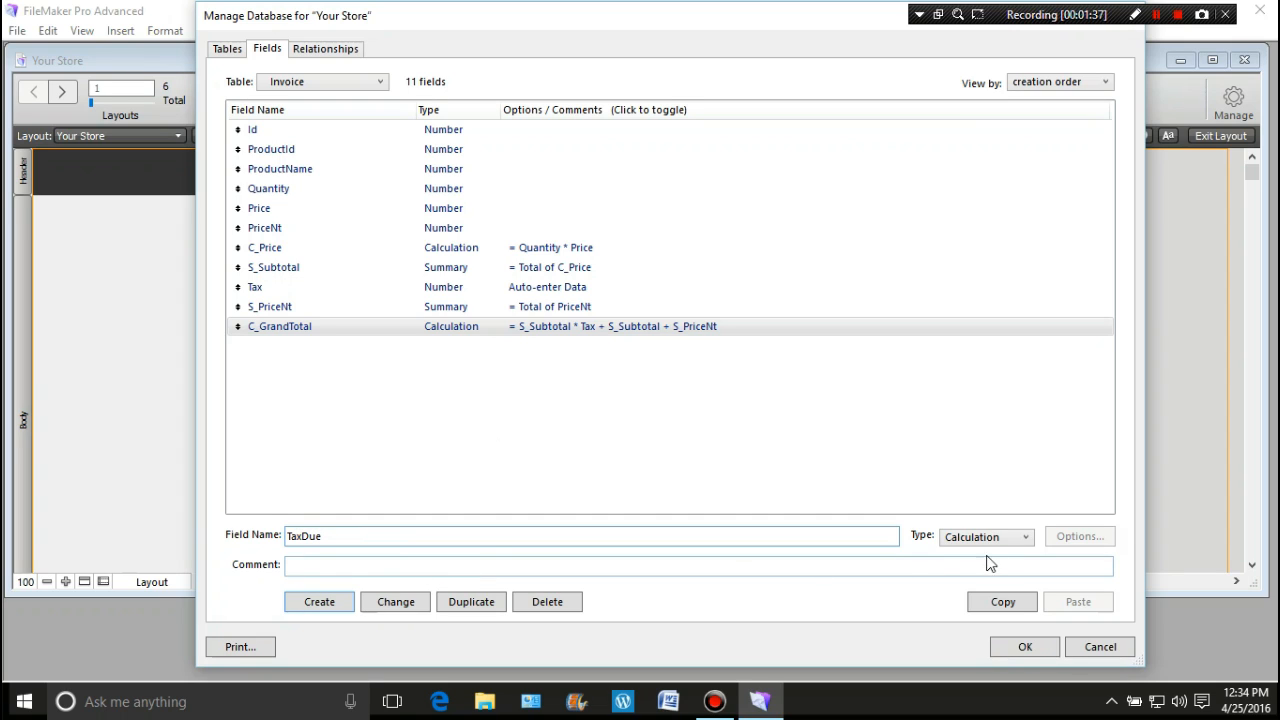
click(334, 604)
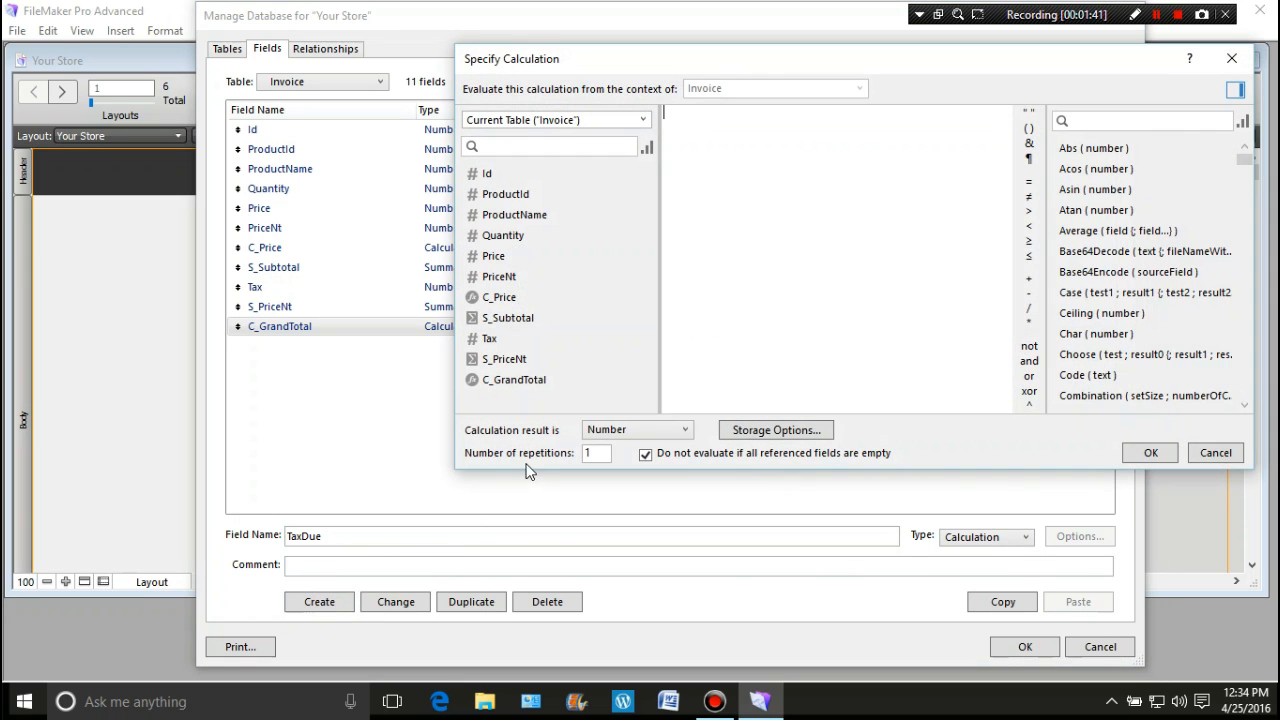
double_click(531, 317)
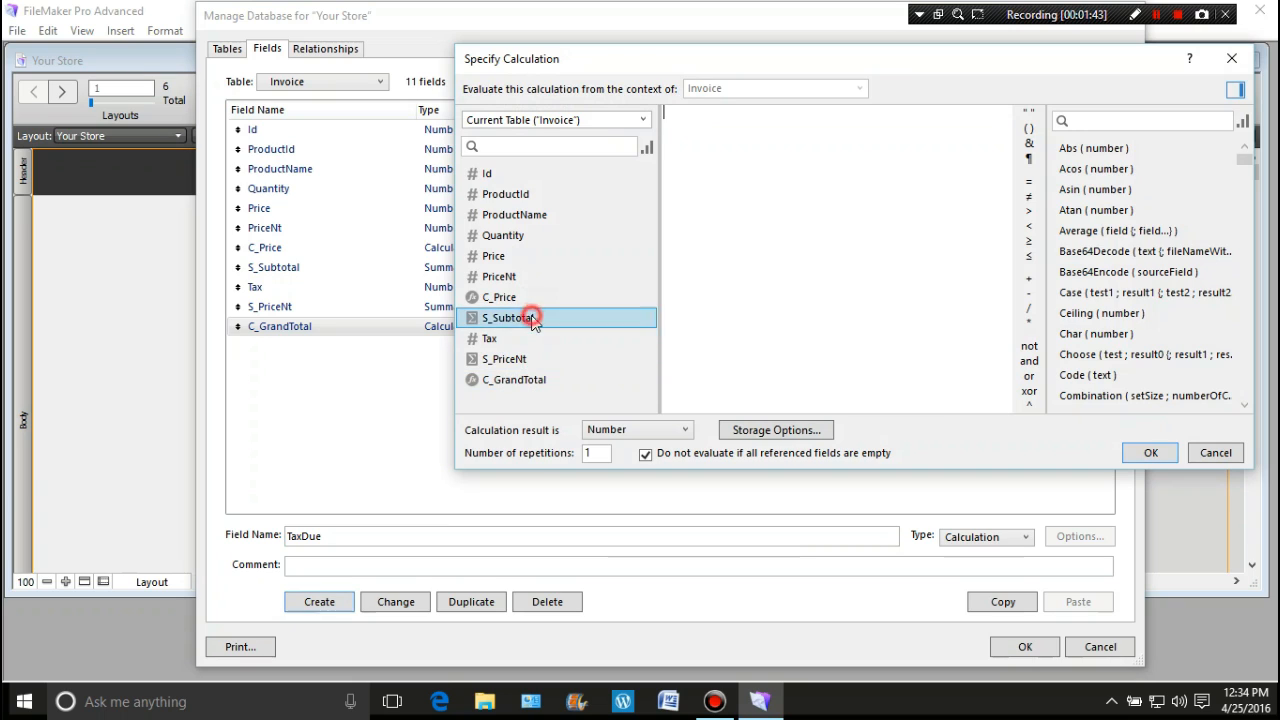
click(1029, 322)
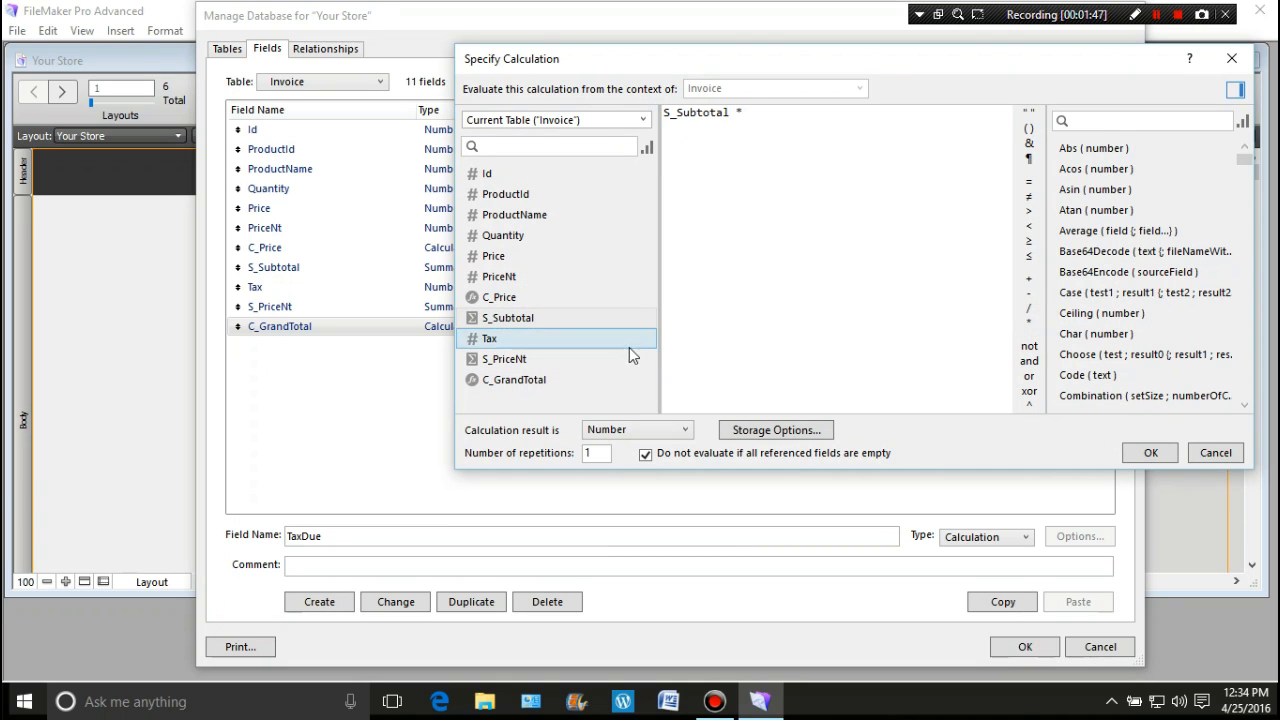
double_click(516, 337)
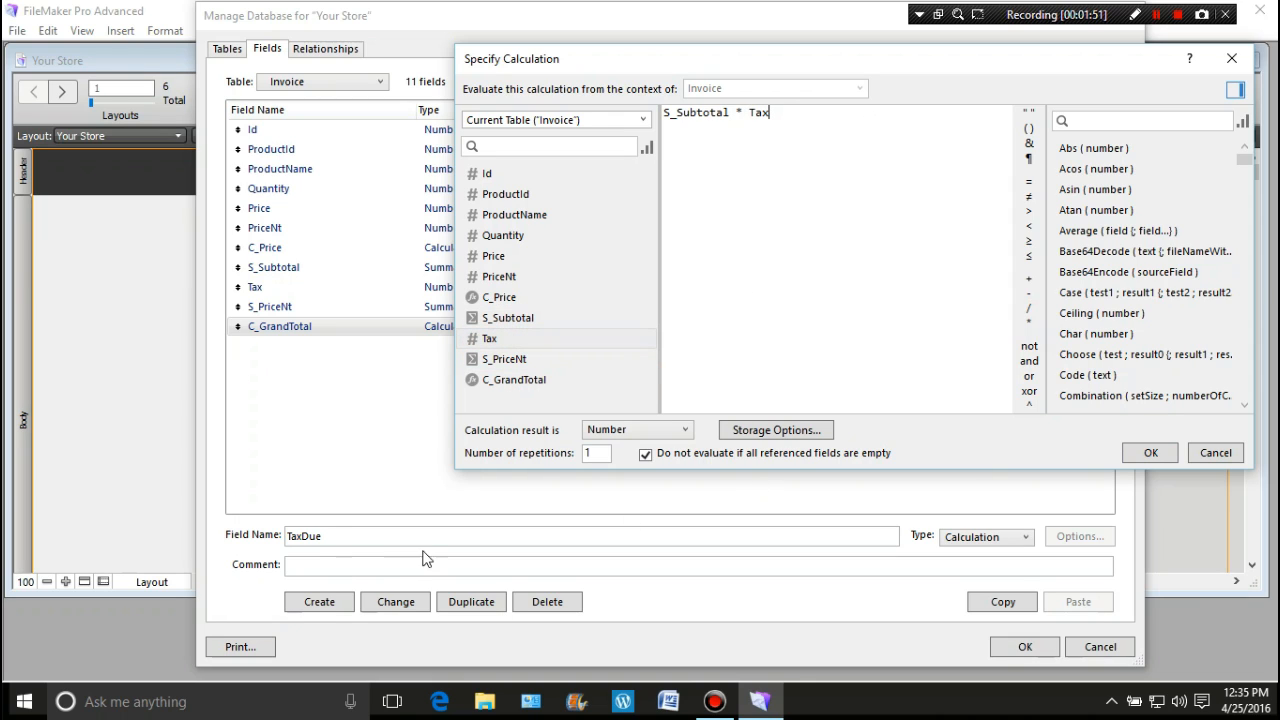
click(1143, 456)
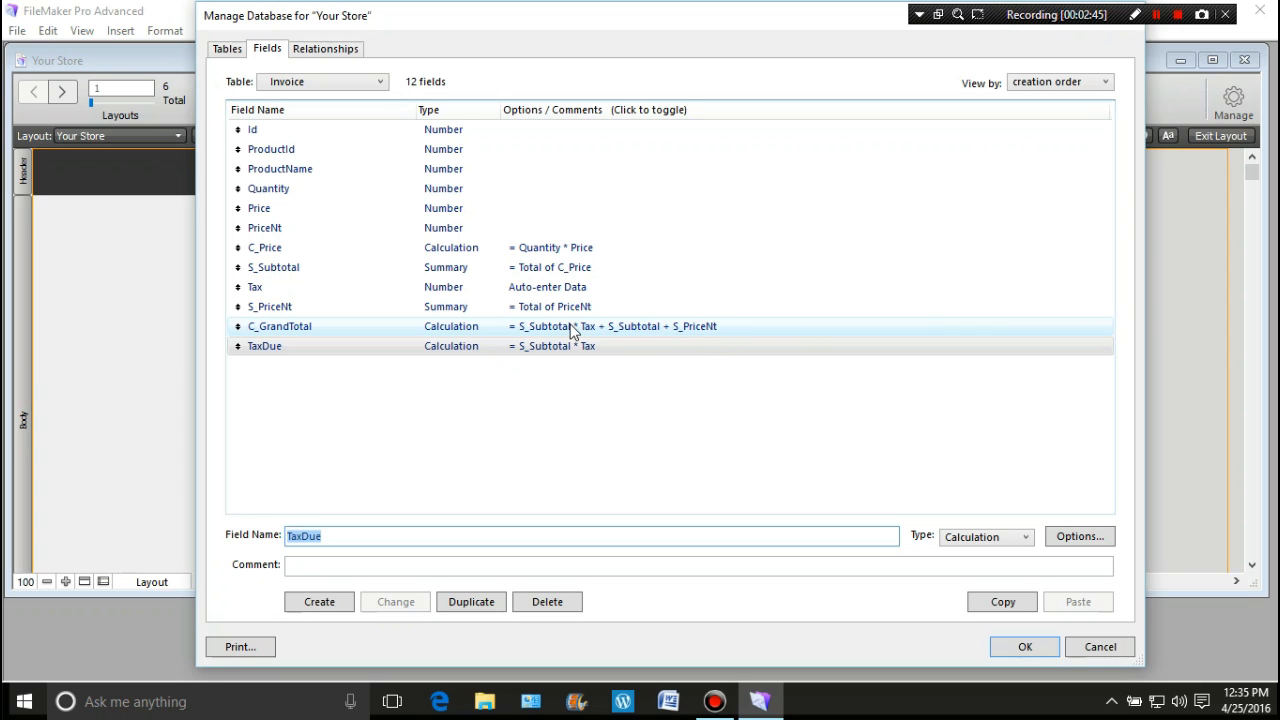
- Add a number field named Tendered to the Invoice table
click(518, 388)
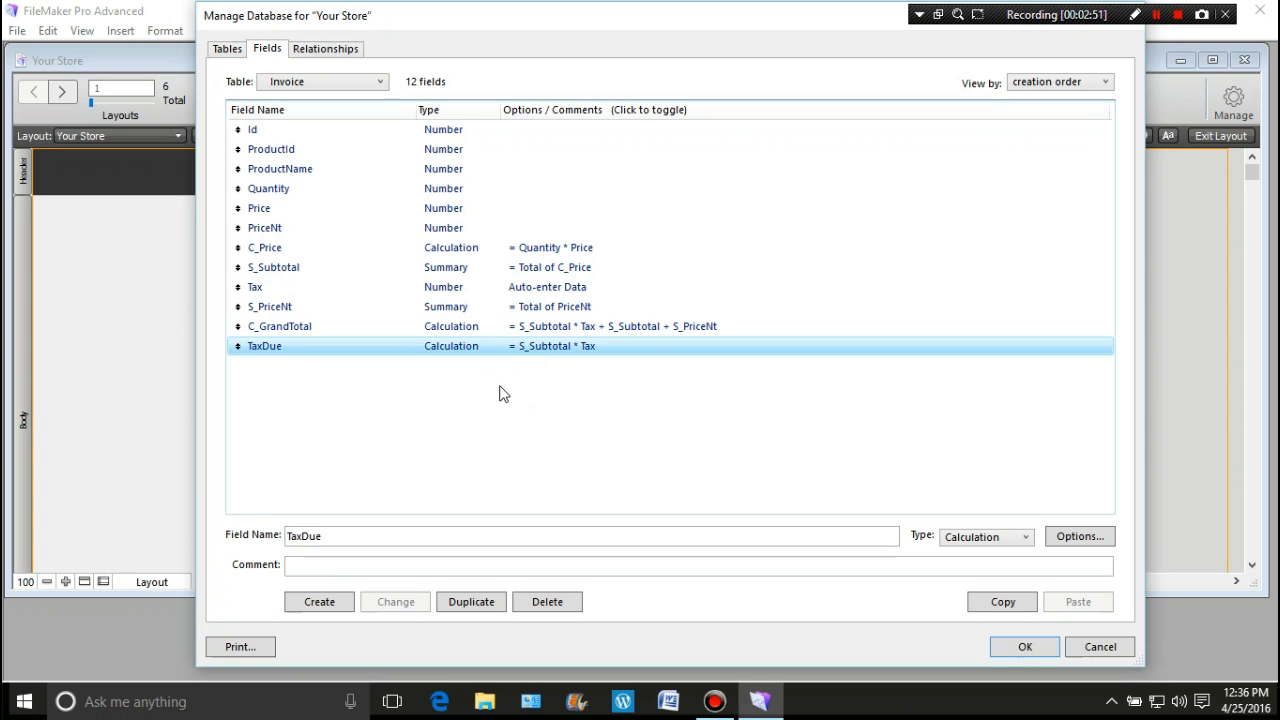
click(350, 536)
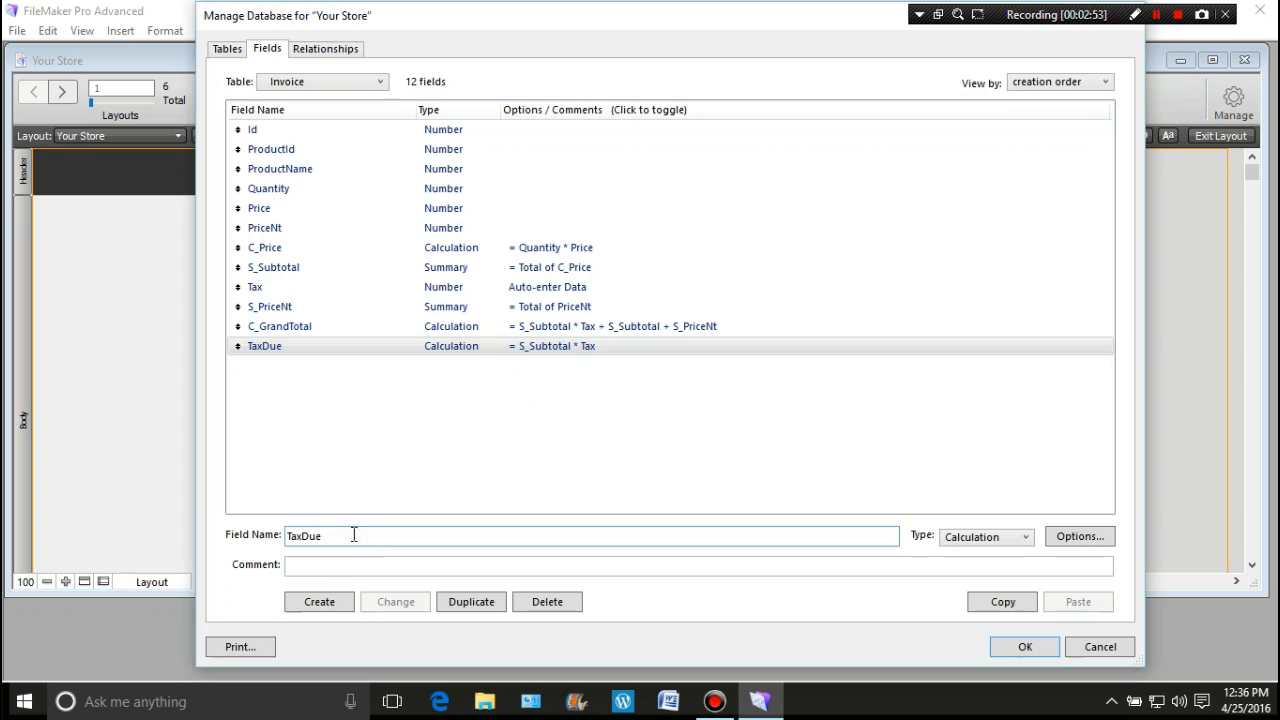
drag(350, 537, 267, 540)
text(T)
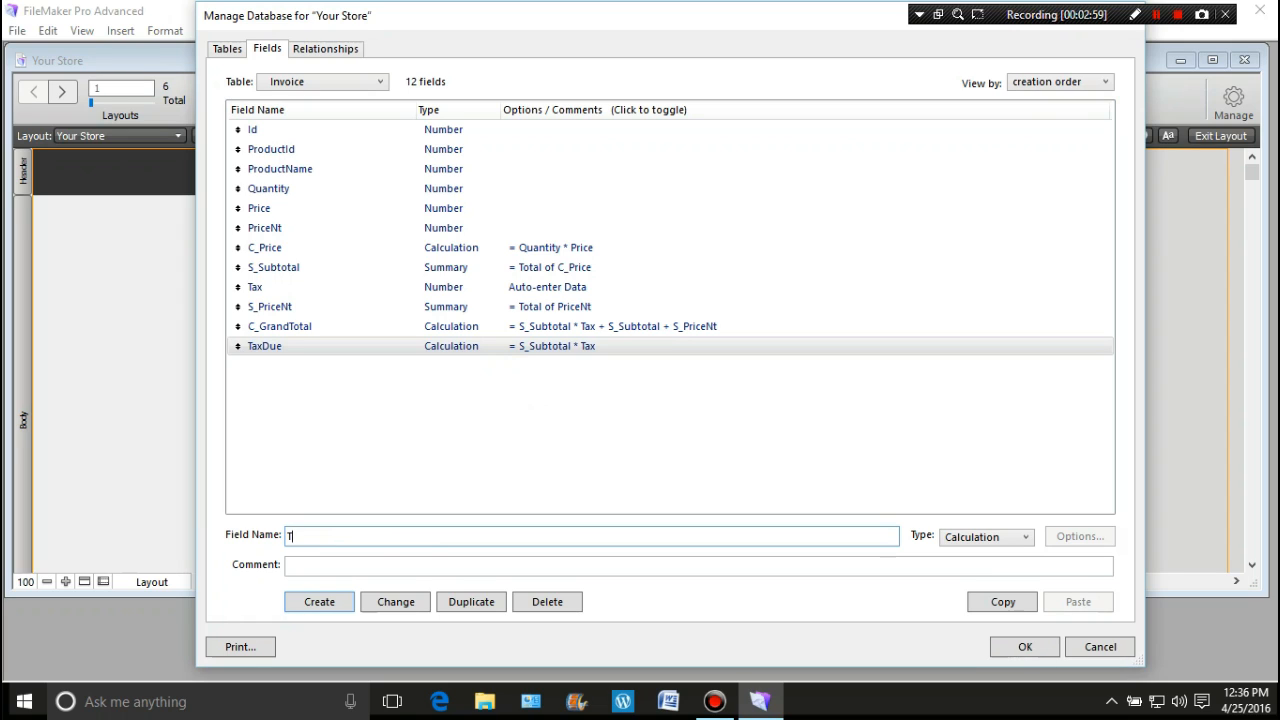
text(endered)
click(1026, 538)
click(997, 569)
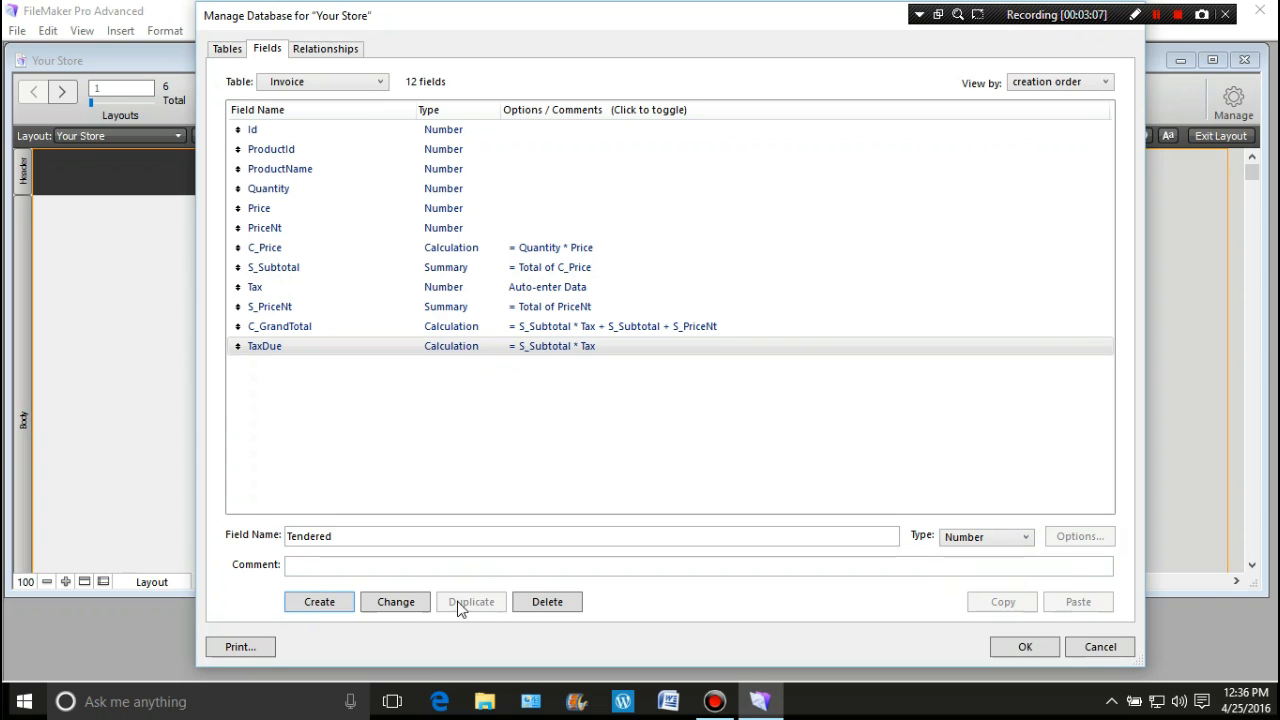
click(336, 603)
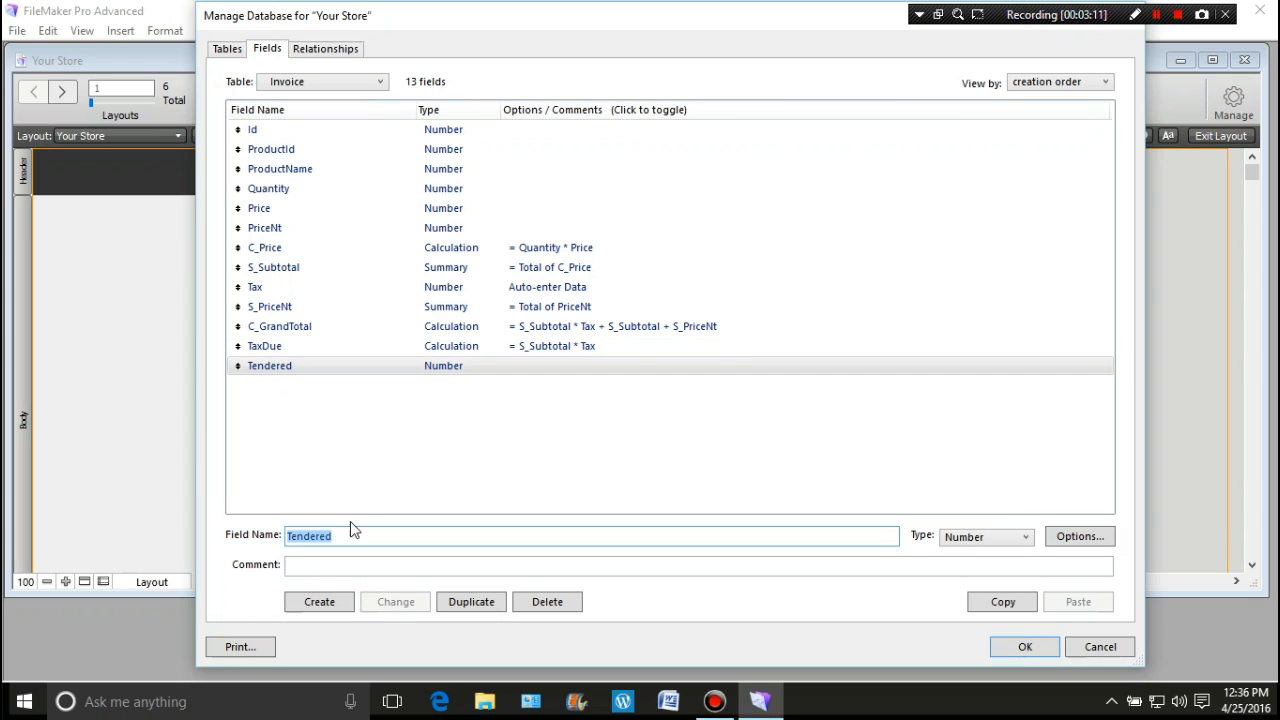
- Add a calculation field named ChangeDue to the Invoice table with the formula Tendered - C_GrandTotal
text(ChangeDue)
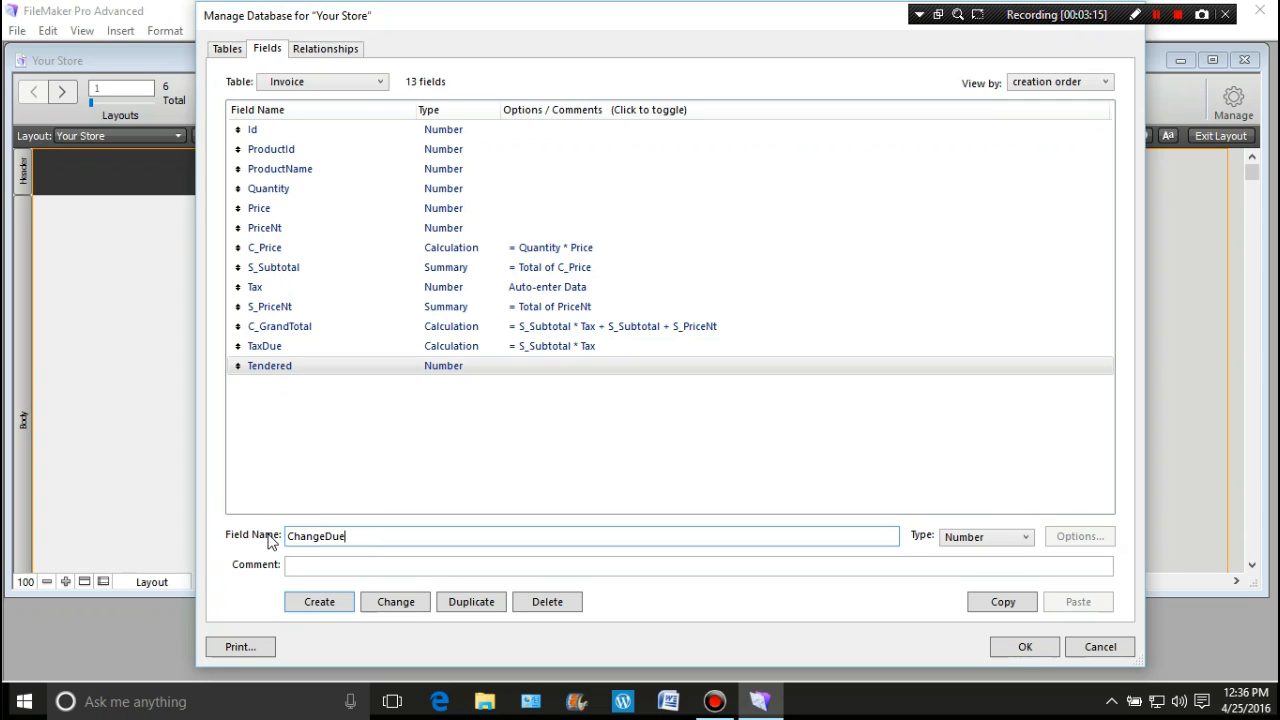
click(1028, 540)
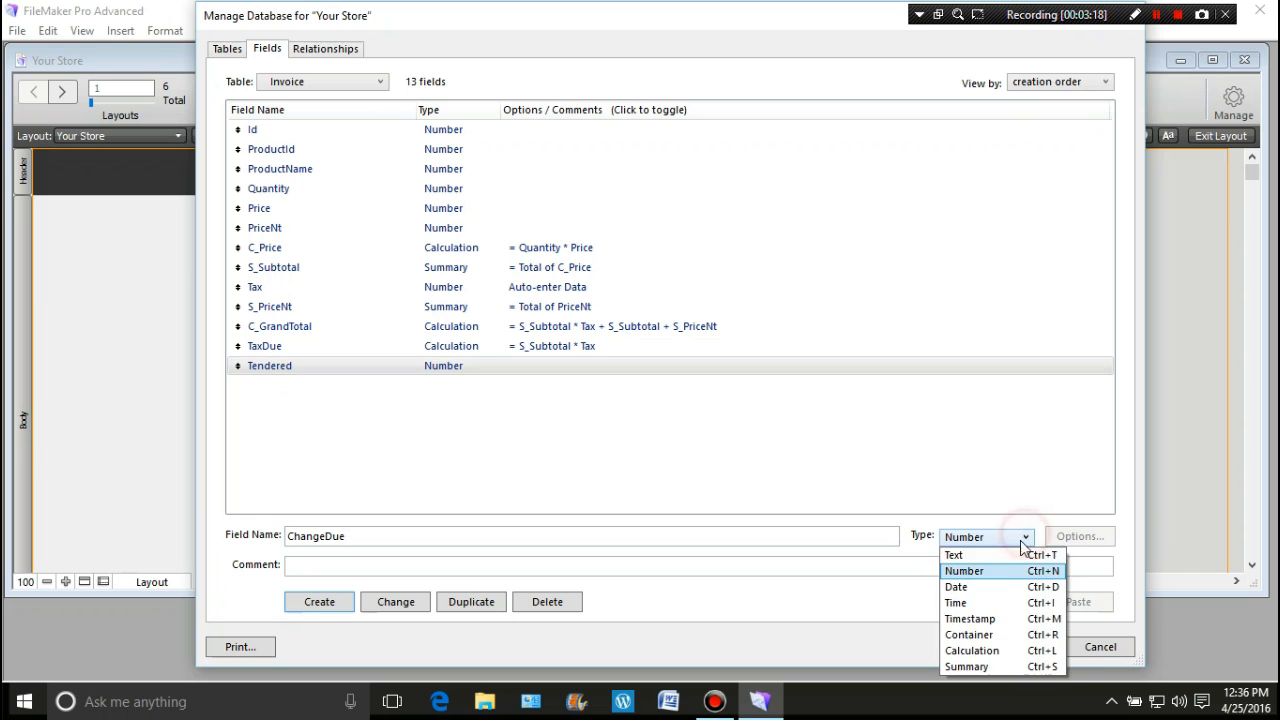
click(1005, 651)
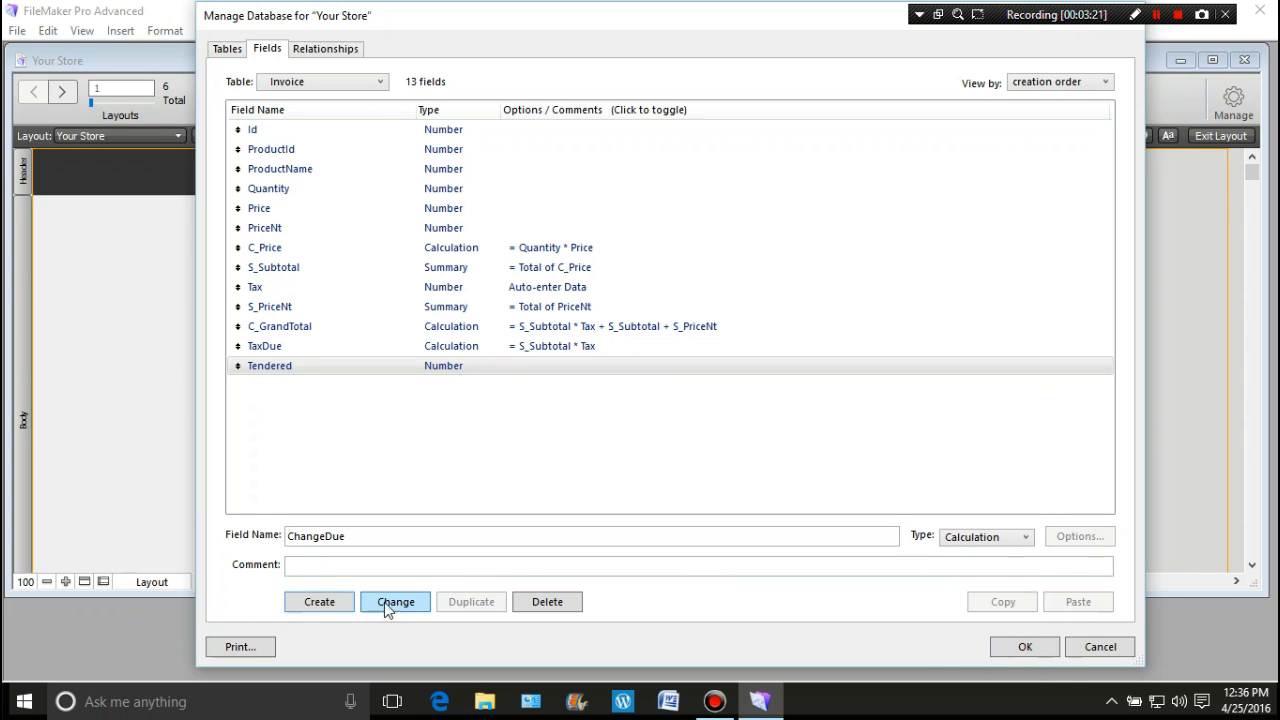
click(340, 607)
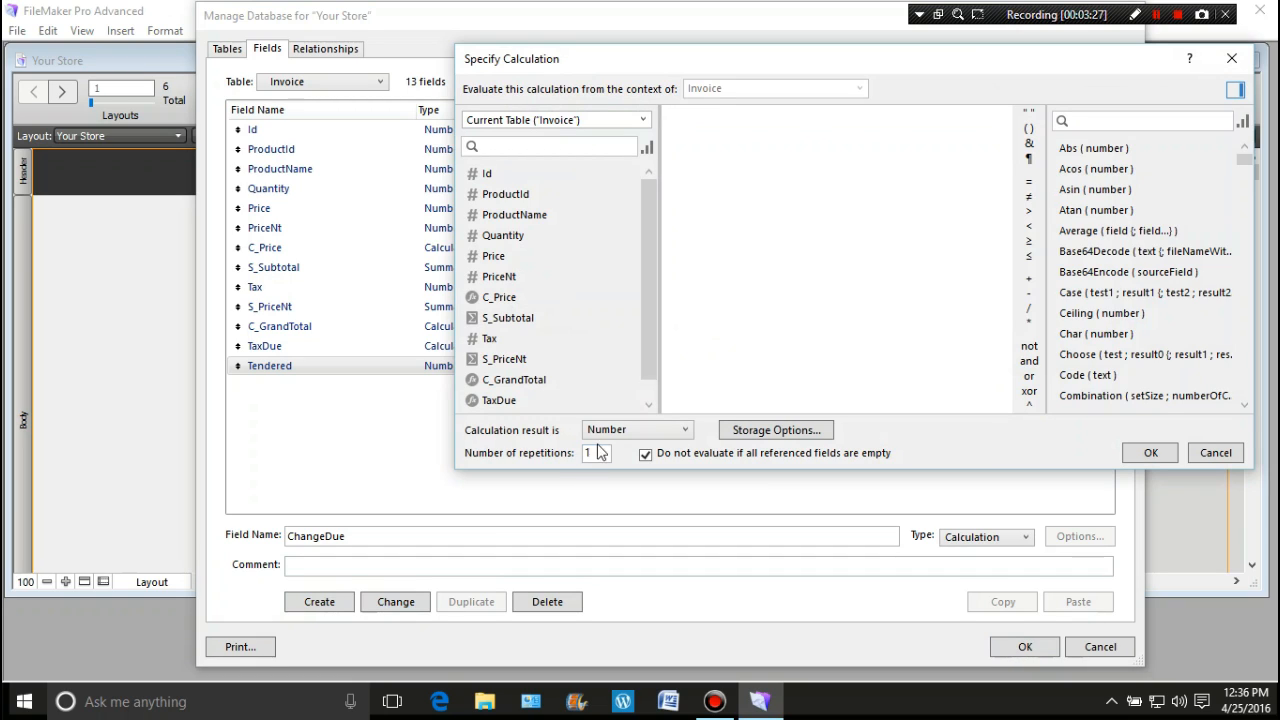
drag(651, 356, 656, 374)
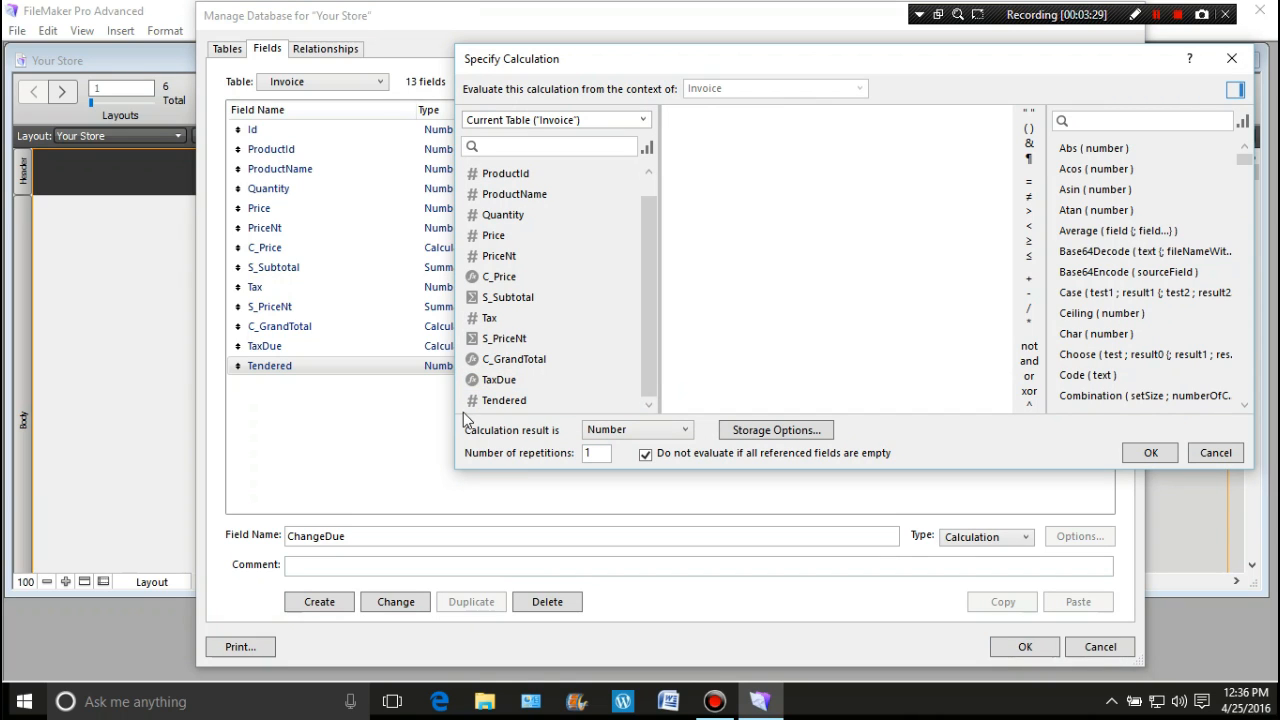
double_click(516, 401)
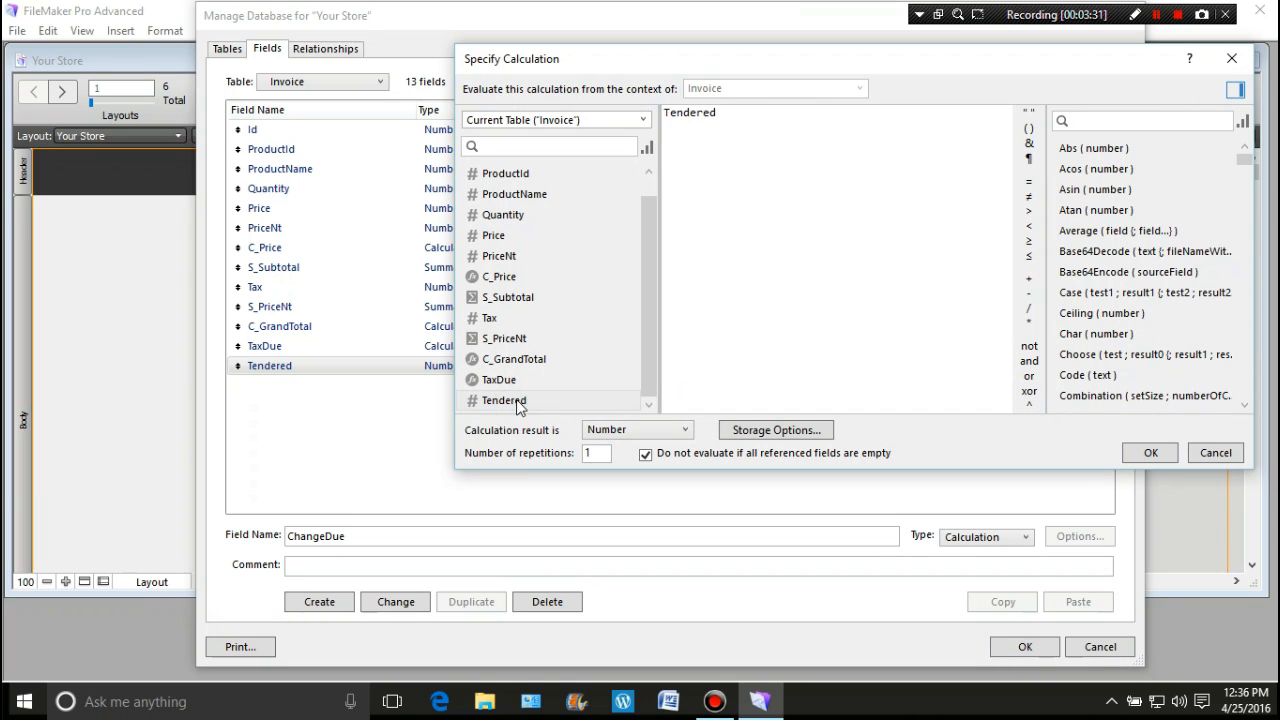
click(1028, 294)
double_click(552, 360)
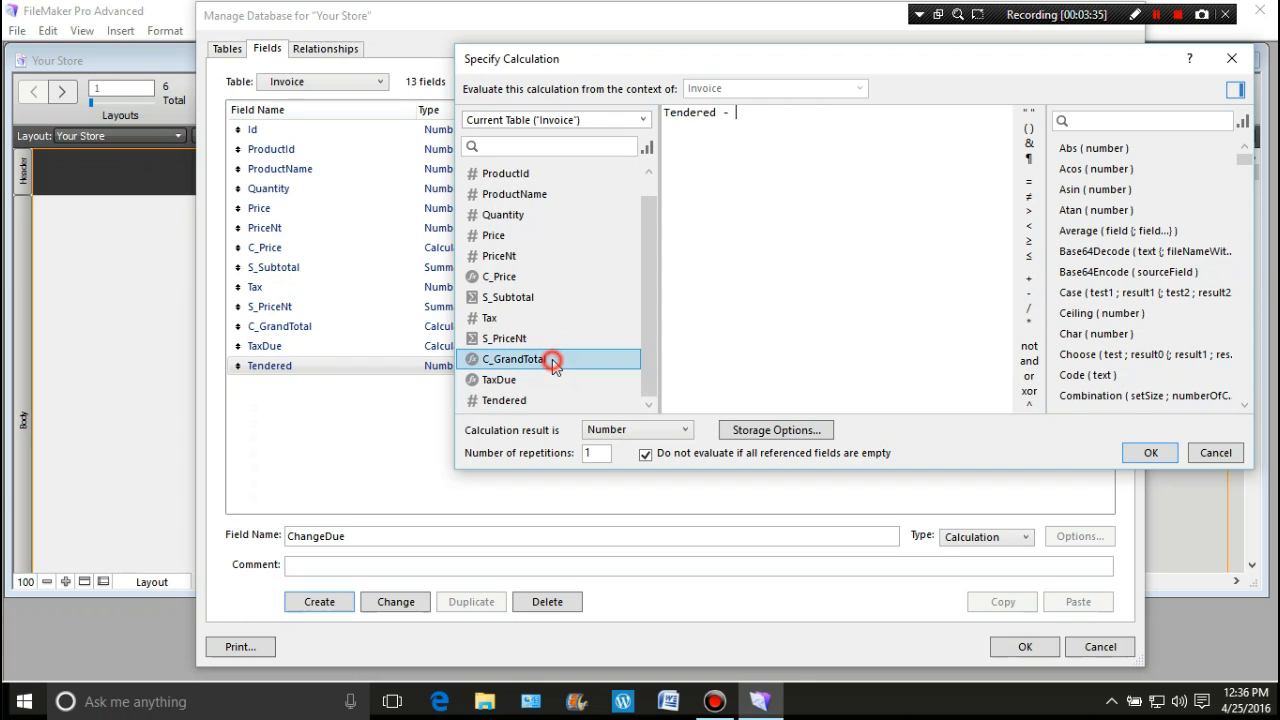
click(1160, 455)
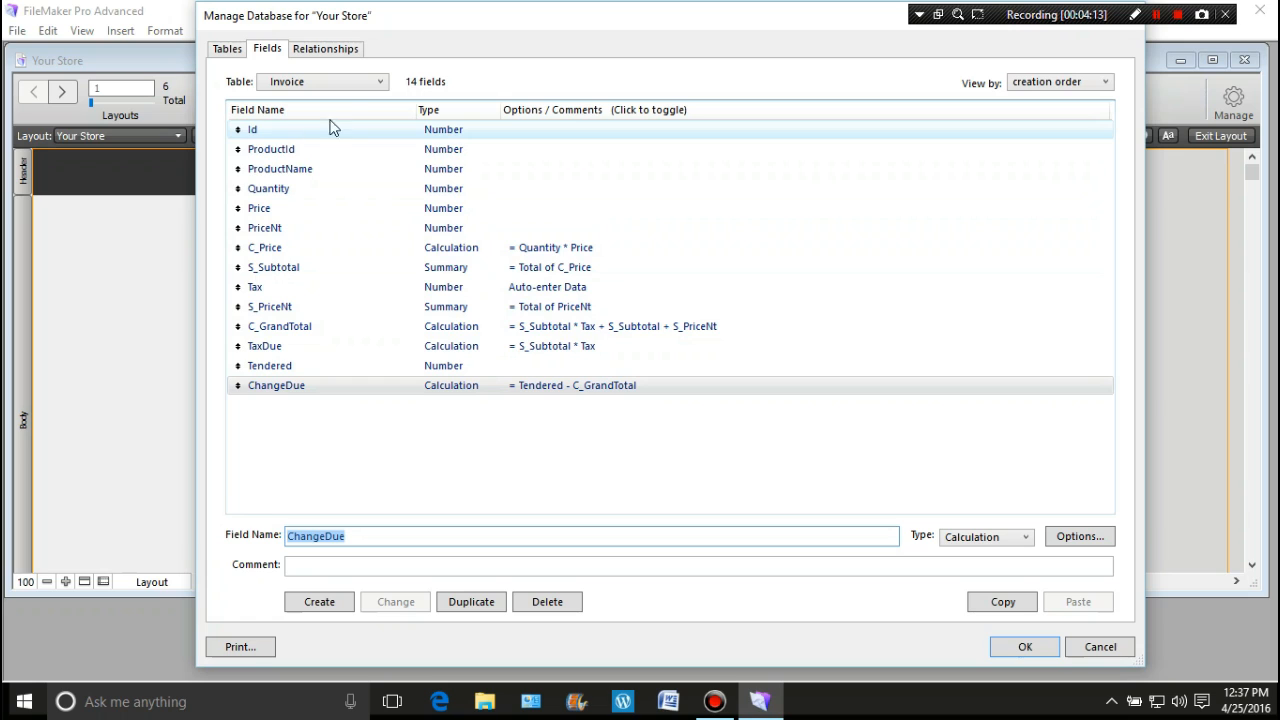
- Show the fields of the Register table and open the database's relationships graph
click(380, 84)
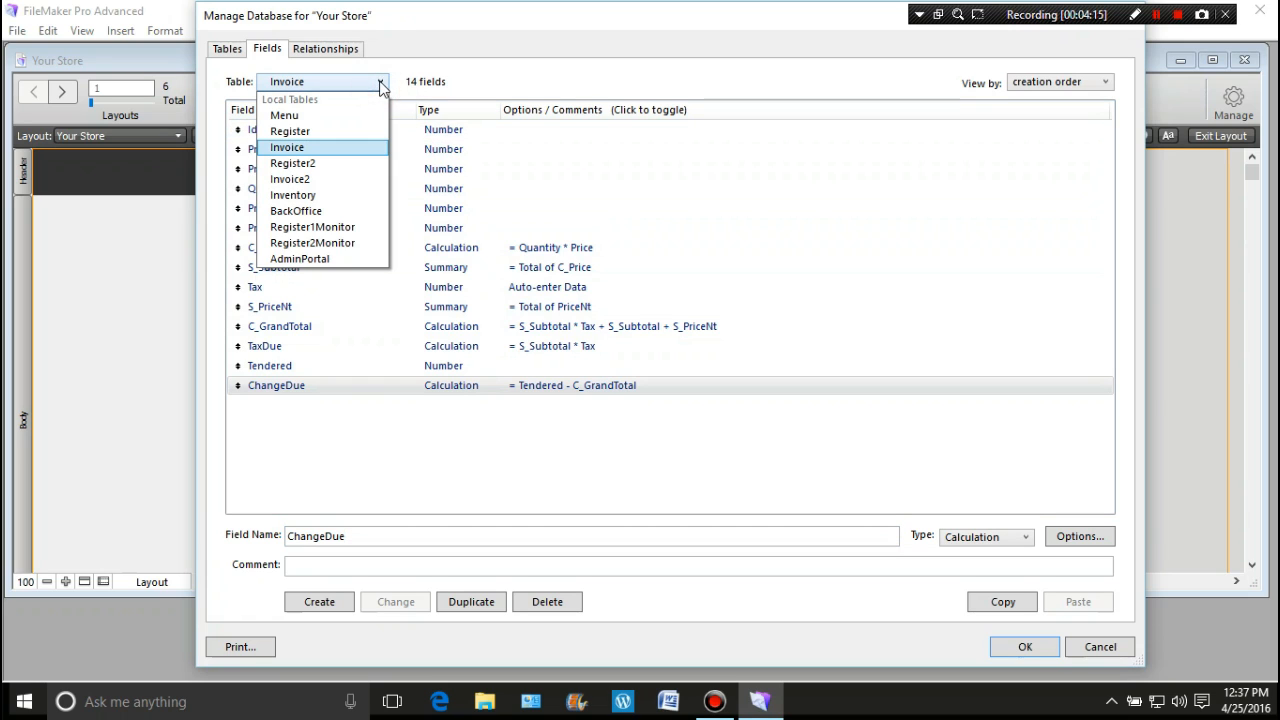
click(325, 132)
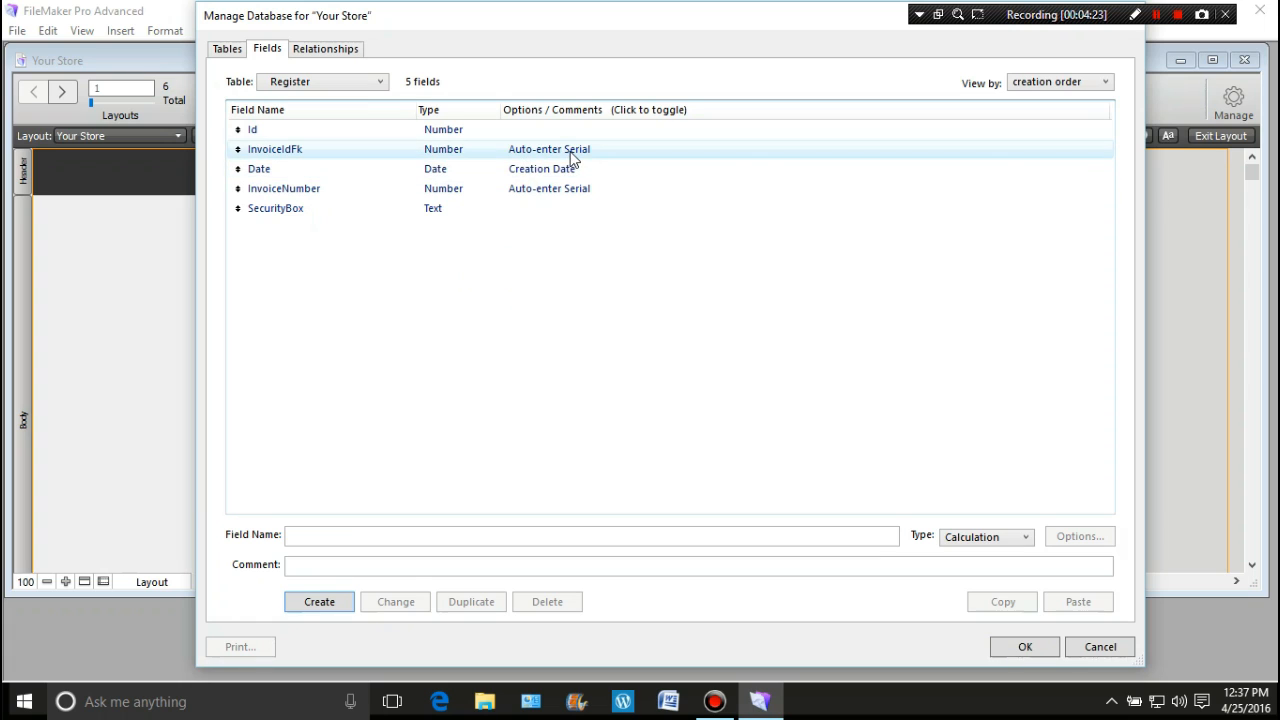
click(347, 50)
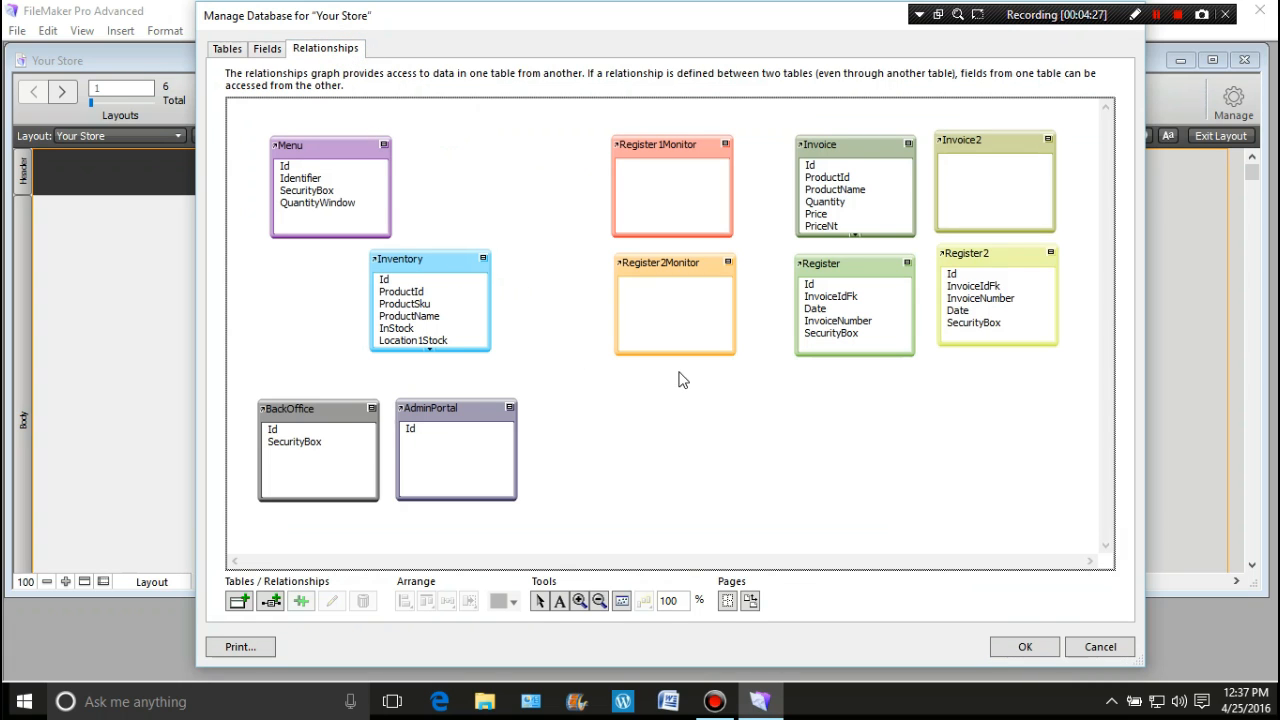
- Rearrange the graph so Inventory sits below Menu, with Register1Monitor and Register2Monitor stacked beside them
drag(690, 142, 520, 140)
drag(666, 262, 551, 264)
drag(456, 268, 357, 272)
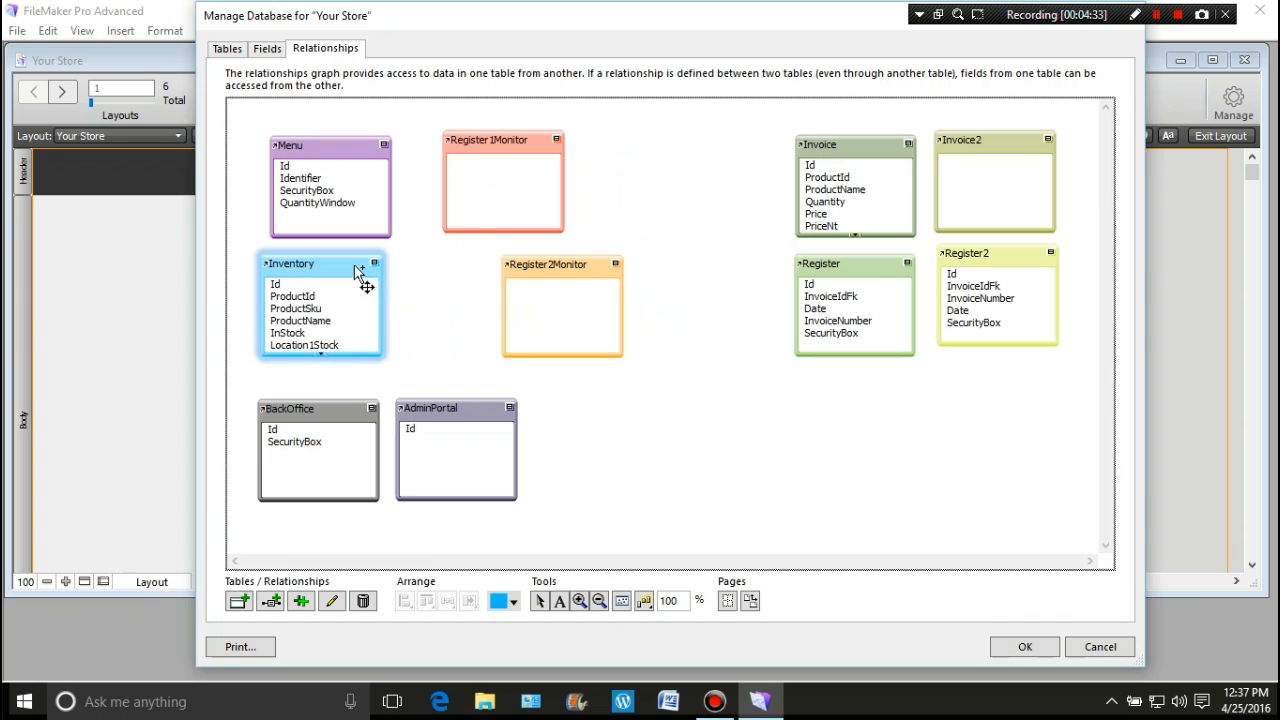
drag(571, 277, 490, 278)
drag(525, 158, 494, 172)
- Place the Register and Invoice tables side by side in the graph, between Register1Monitor and Invoice2
drag(854, 142, 663, 157)
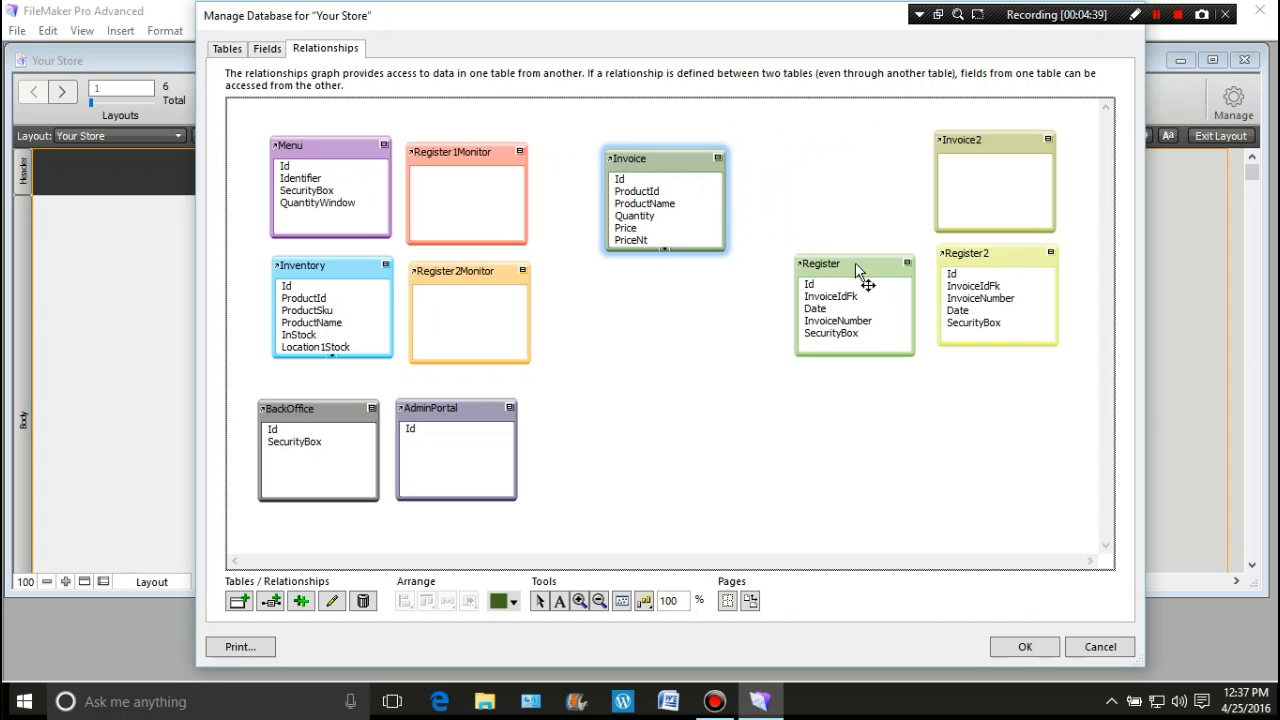
drag(857, 268, 679, 290)
drag(677, 155, 831, 156)
drag(680, 288, 651, 140)
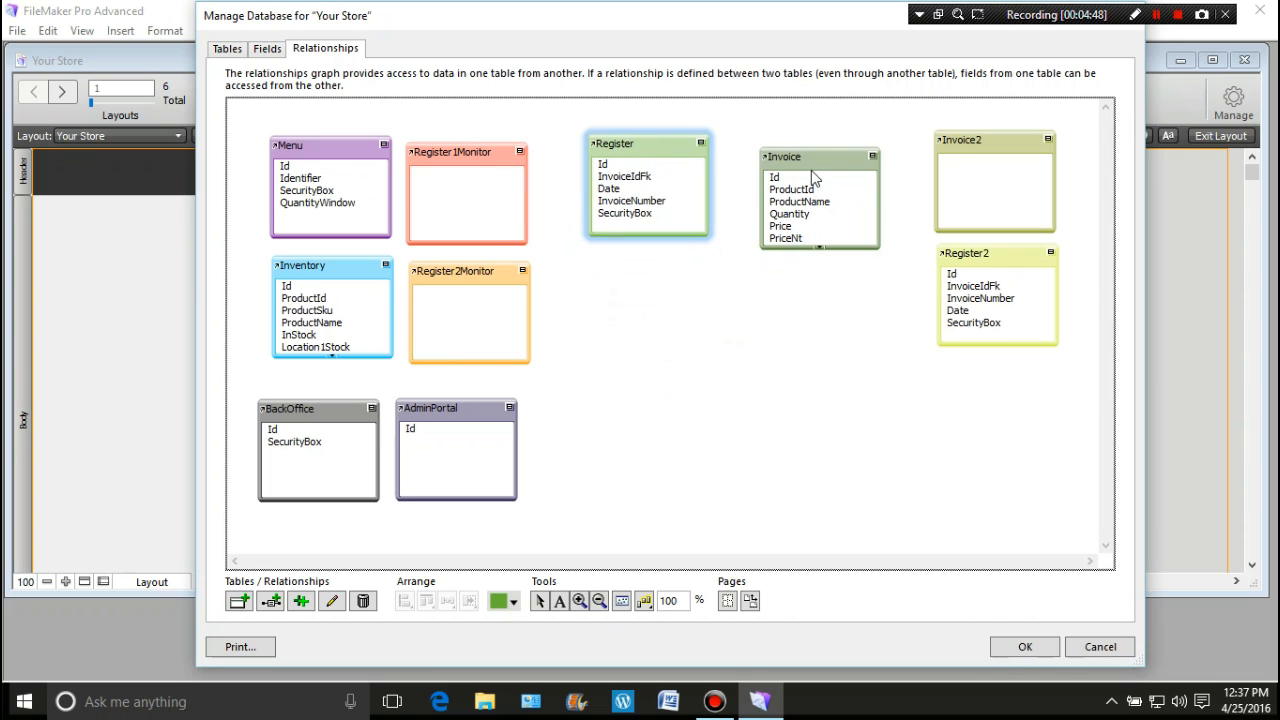
mouse_move(818, 159)
mouse_down()
mouse_move(795, 148)
mouse_move(818, 148)
mouse_up()
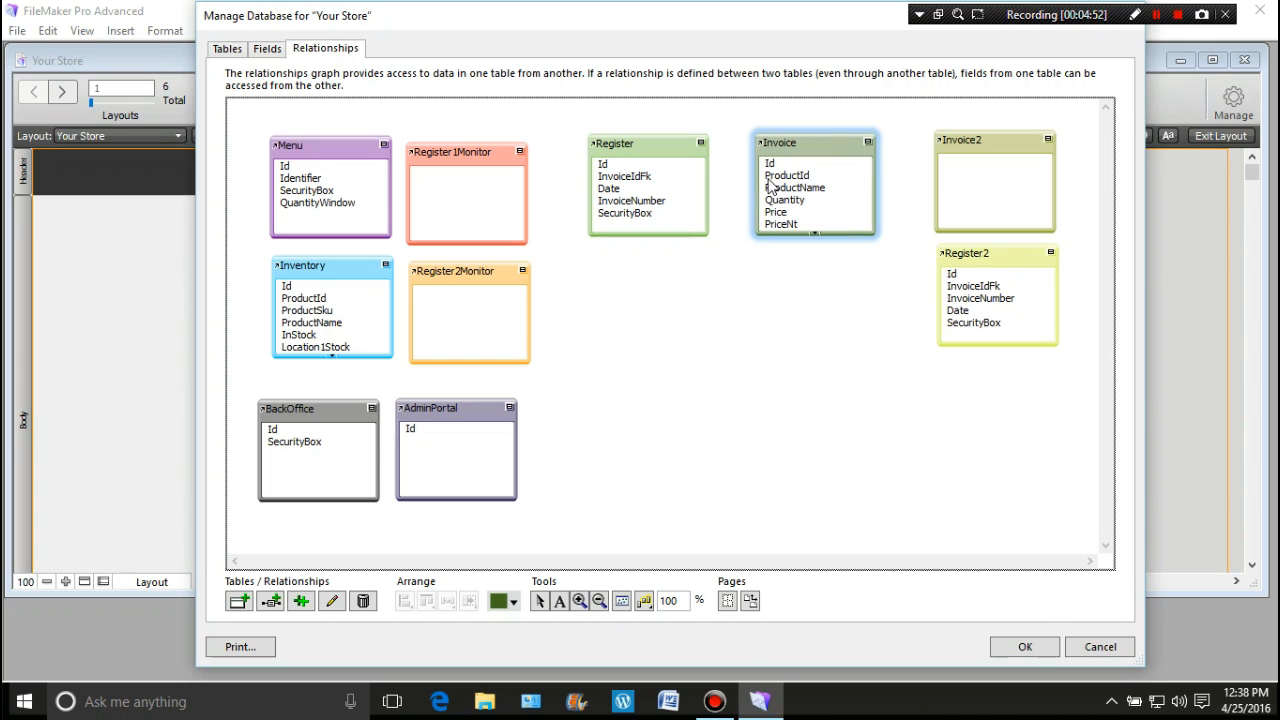
- Relate InvoiceIdFk in the Register table to Id in the Invoice table and move the Register table slightly lower
click(622, 177)
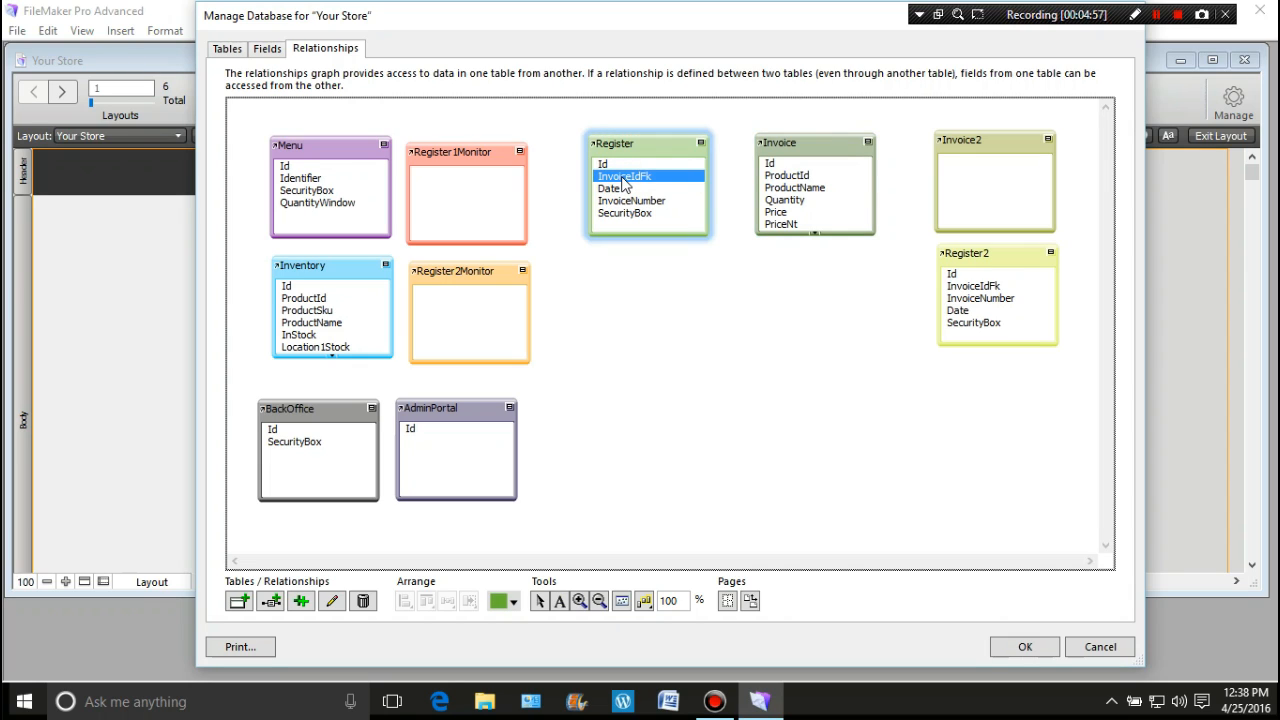
drag(622, 178, 761, 166)
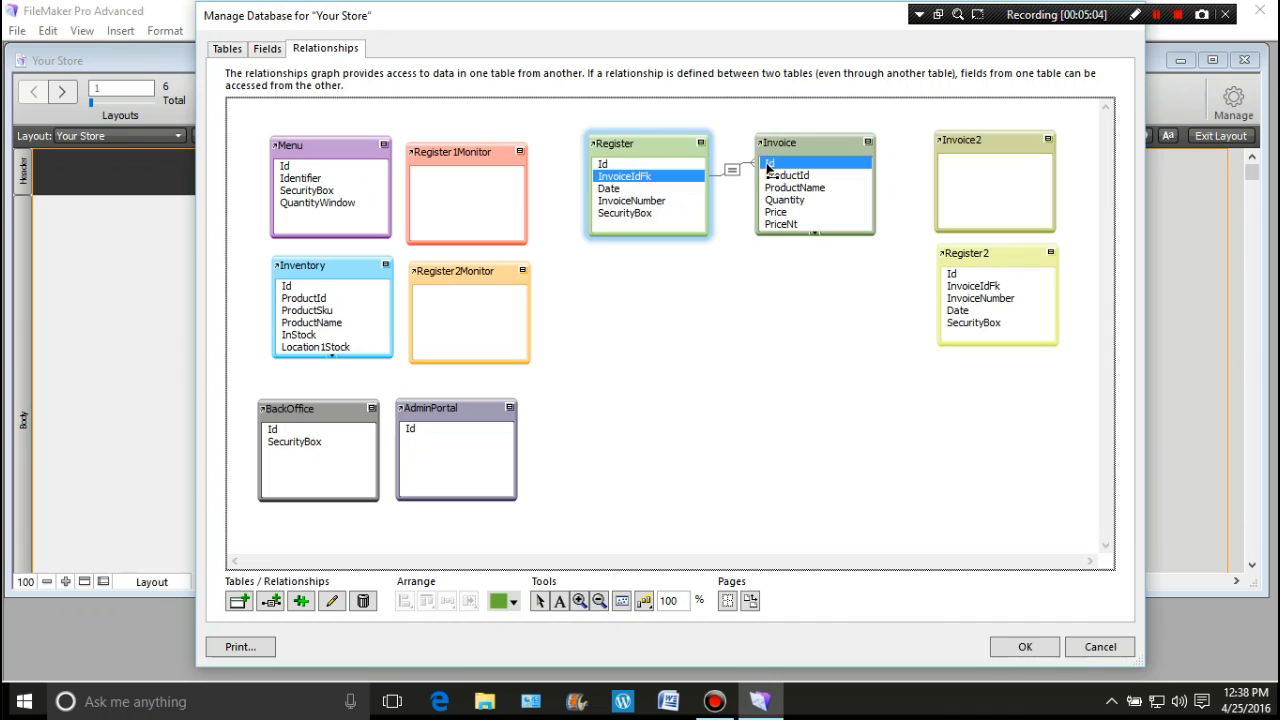
drag(772, 168, 772, 168)
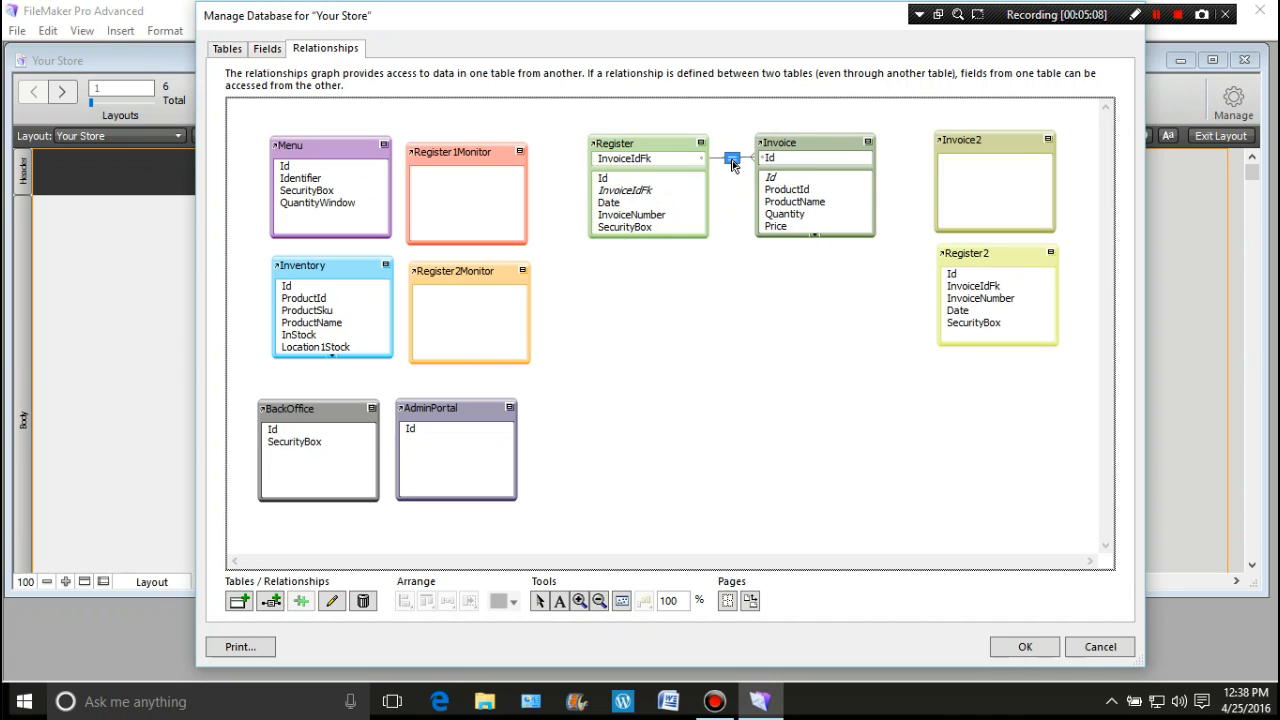
drag(662, 143, 645, 195)
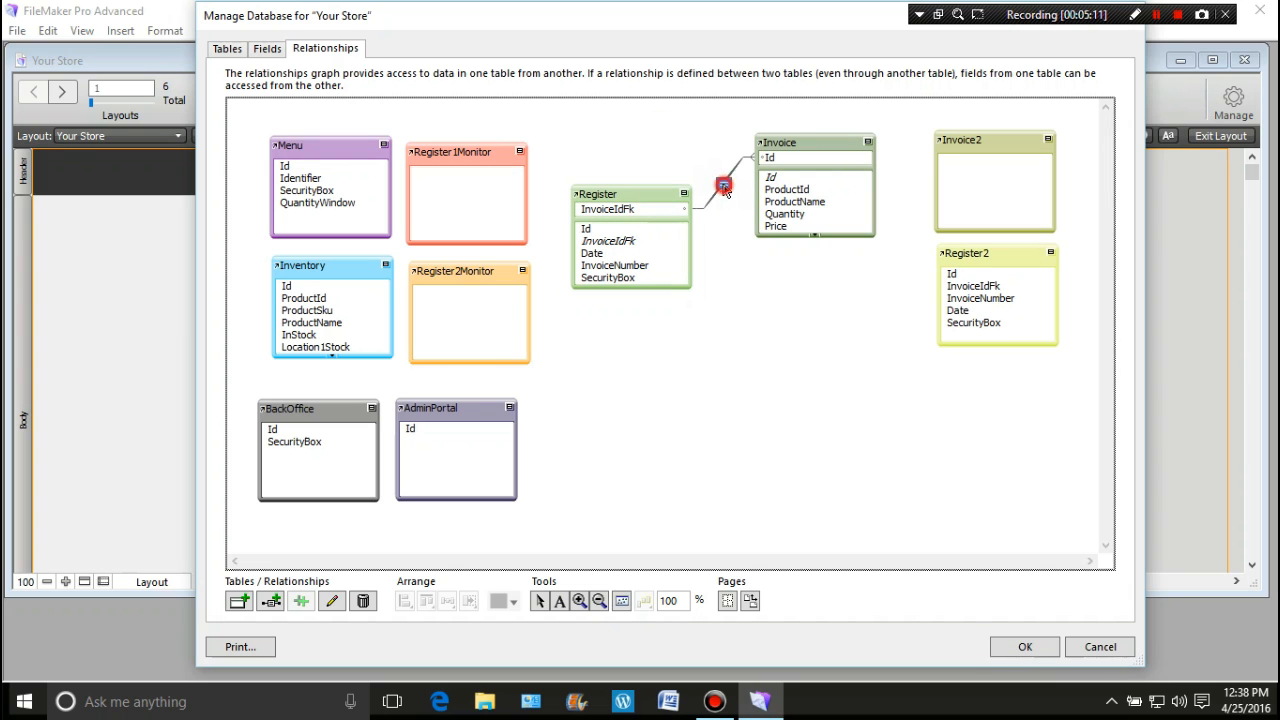
- Set the Register–Invoice relationship to allow record creation and delete related records on both the Register and Invoice sides
double_click(724, 187)
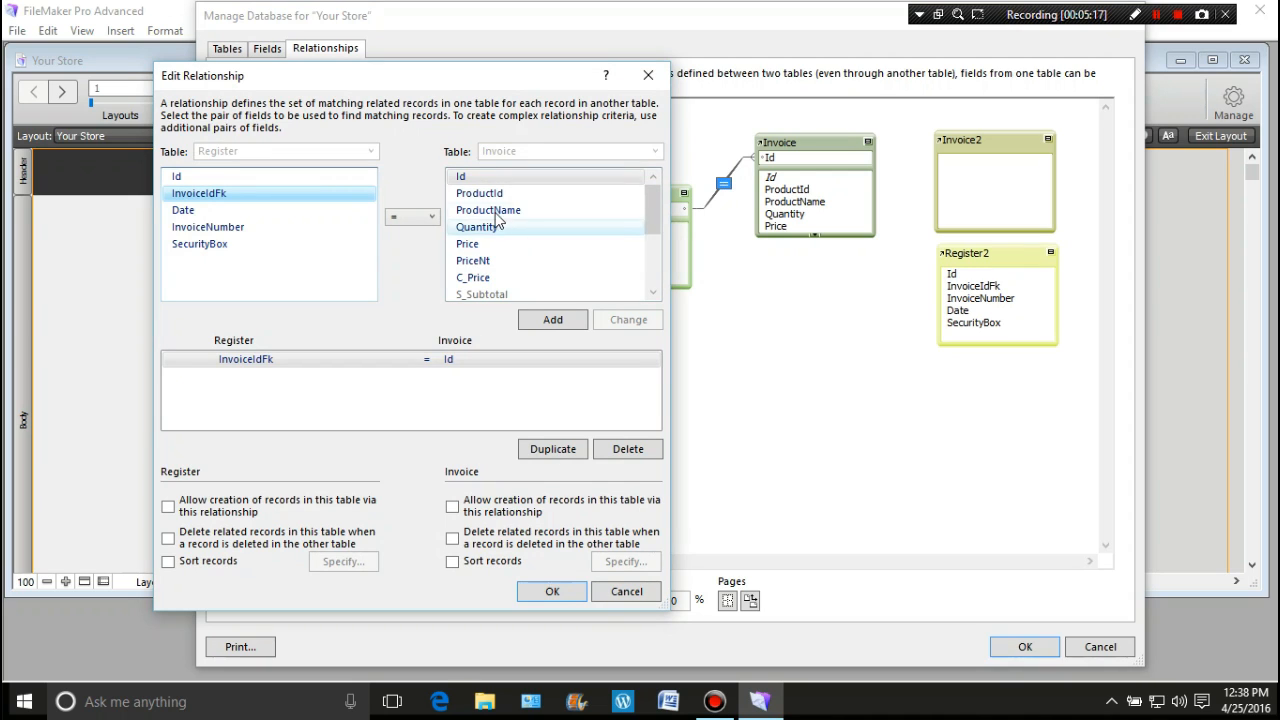
click(432, 217)
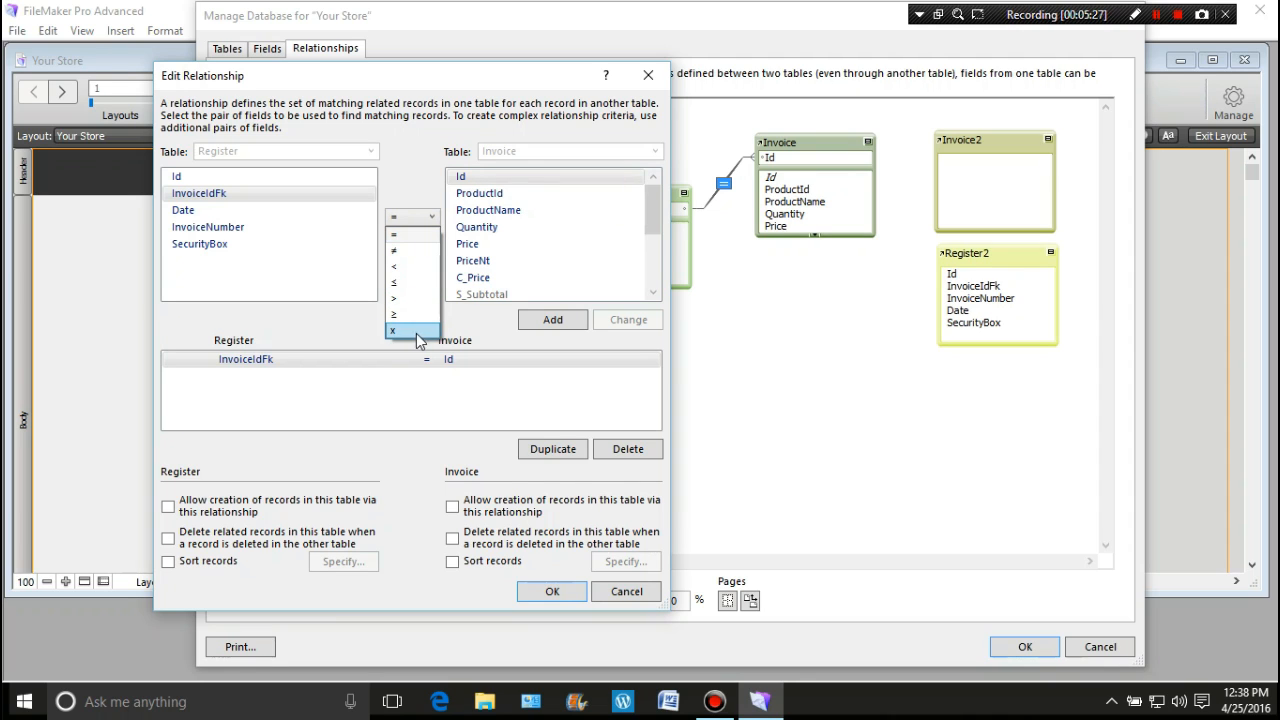
click(411, 222)
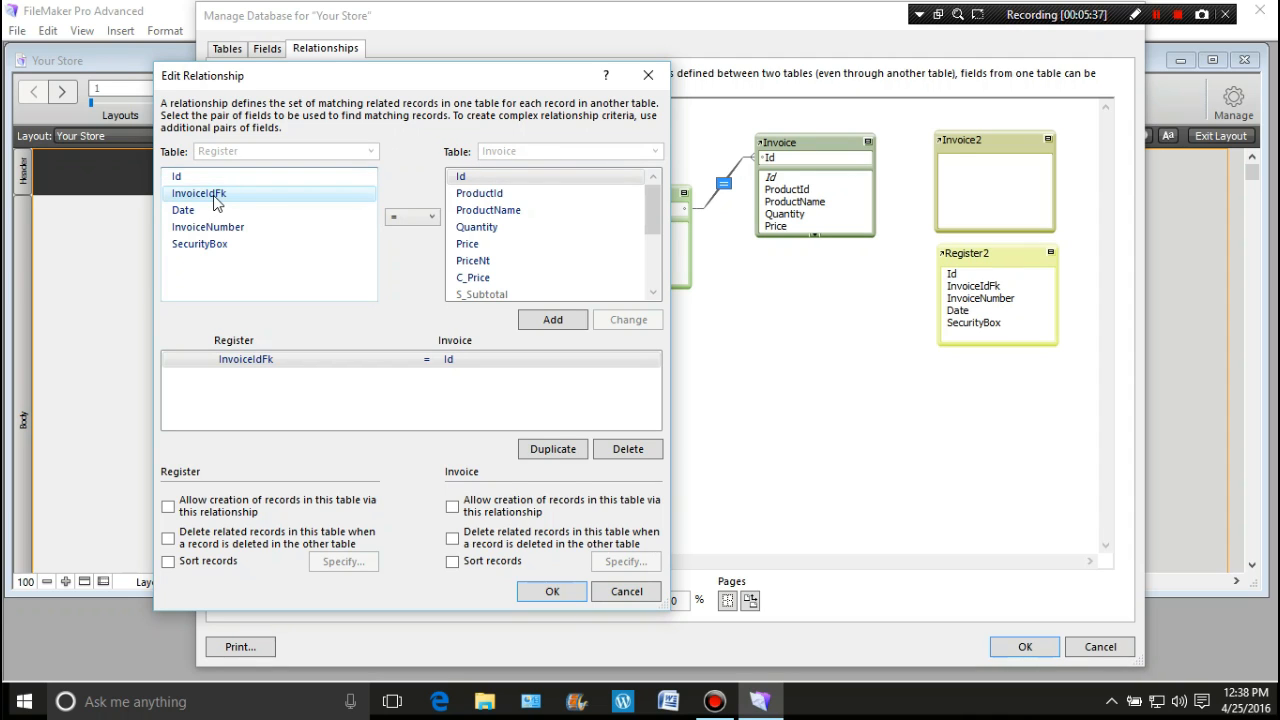
click(488, 181)
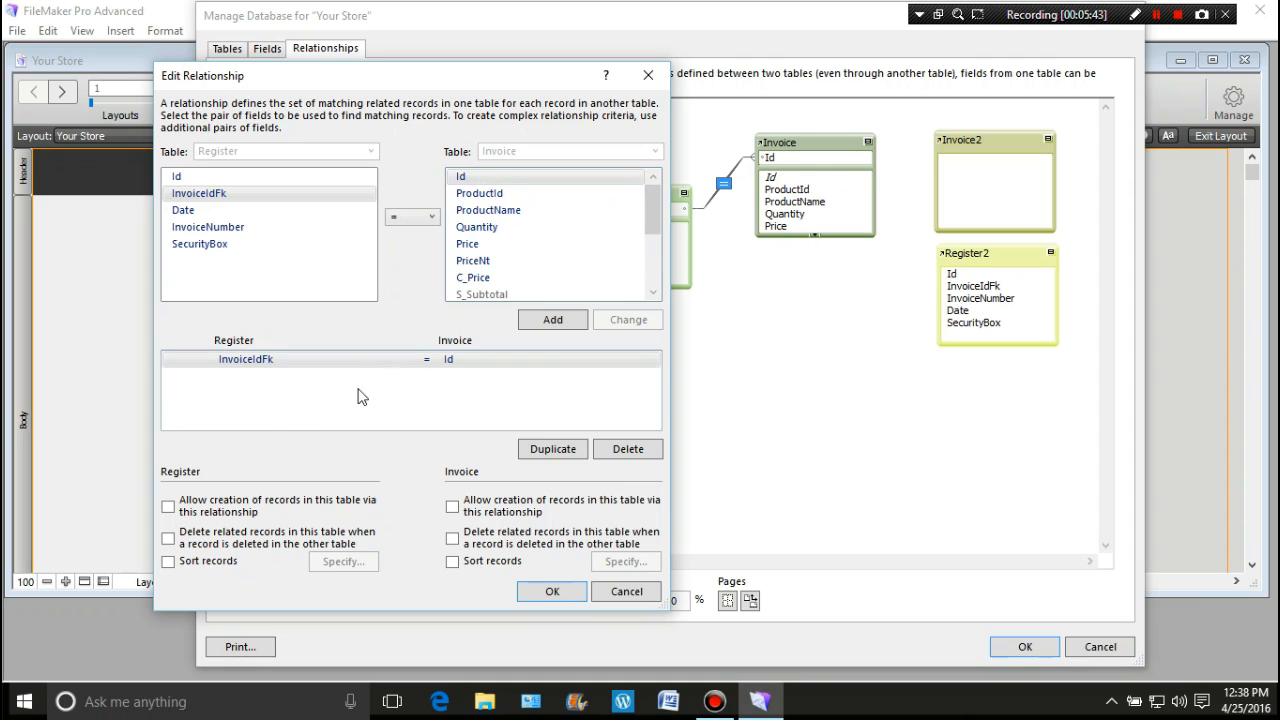
click(168, 507)
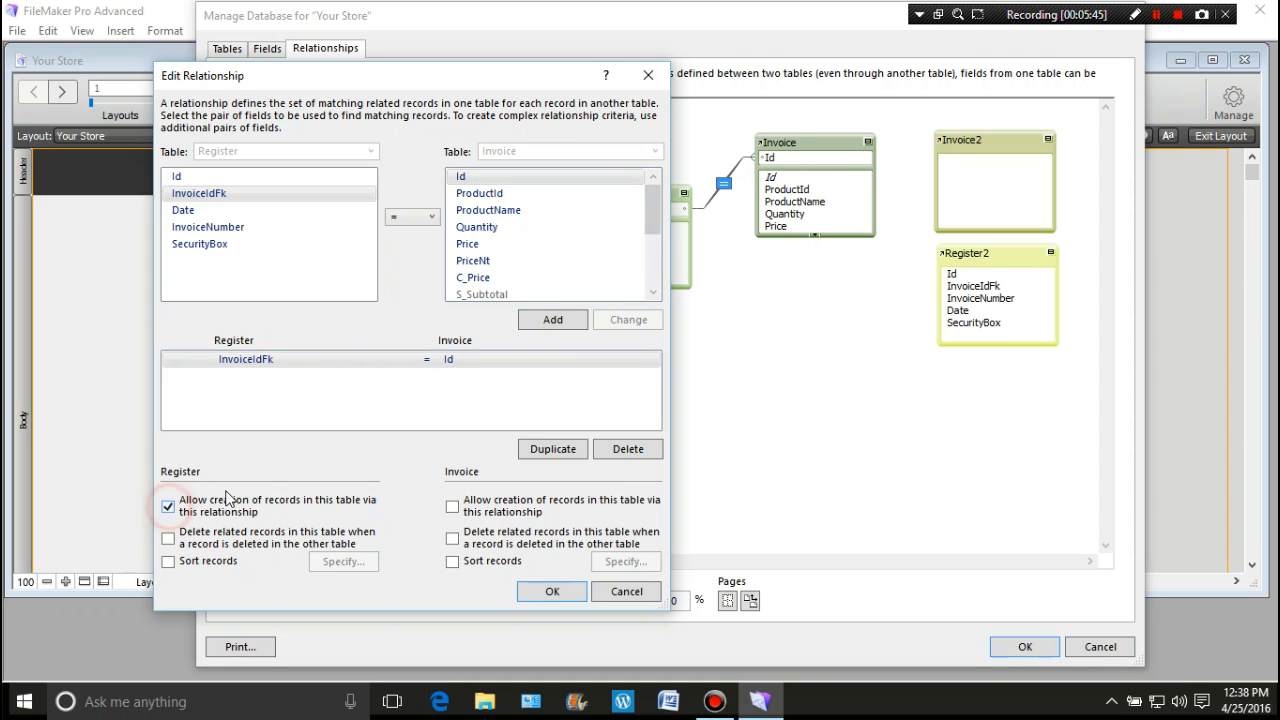
click(453, 507)
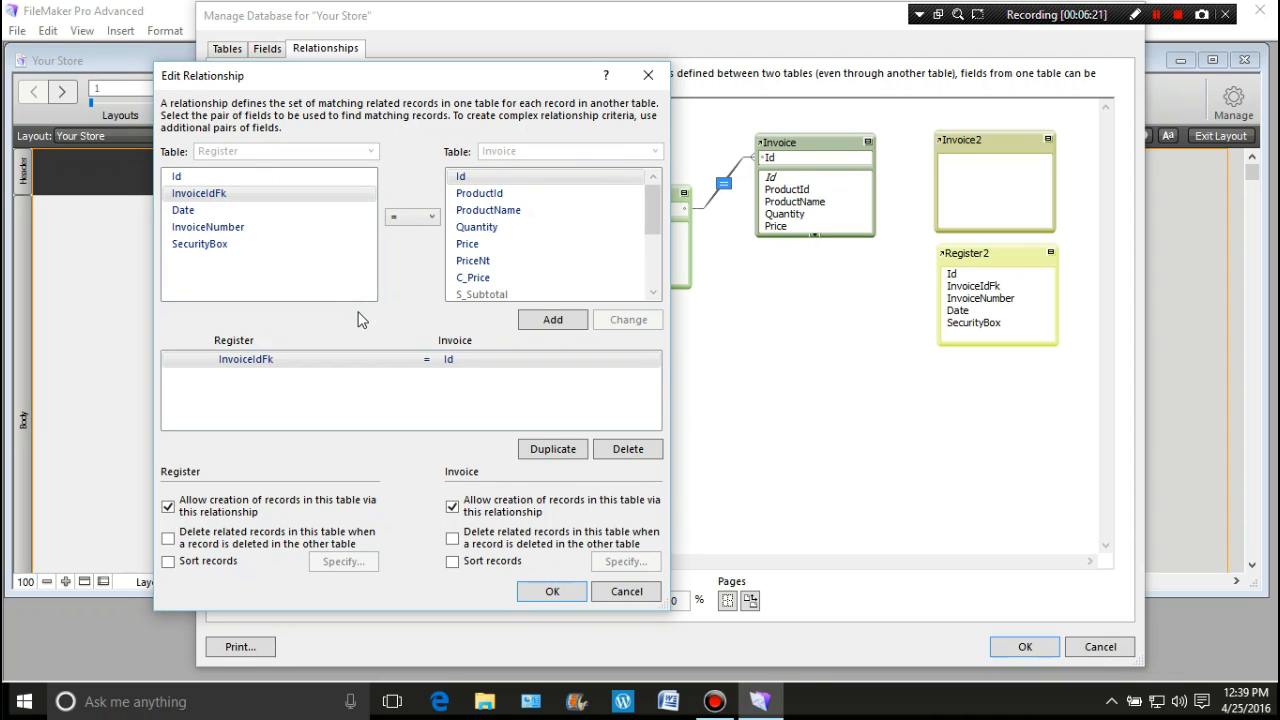
click(168, 540)
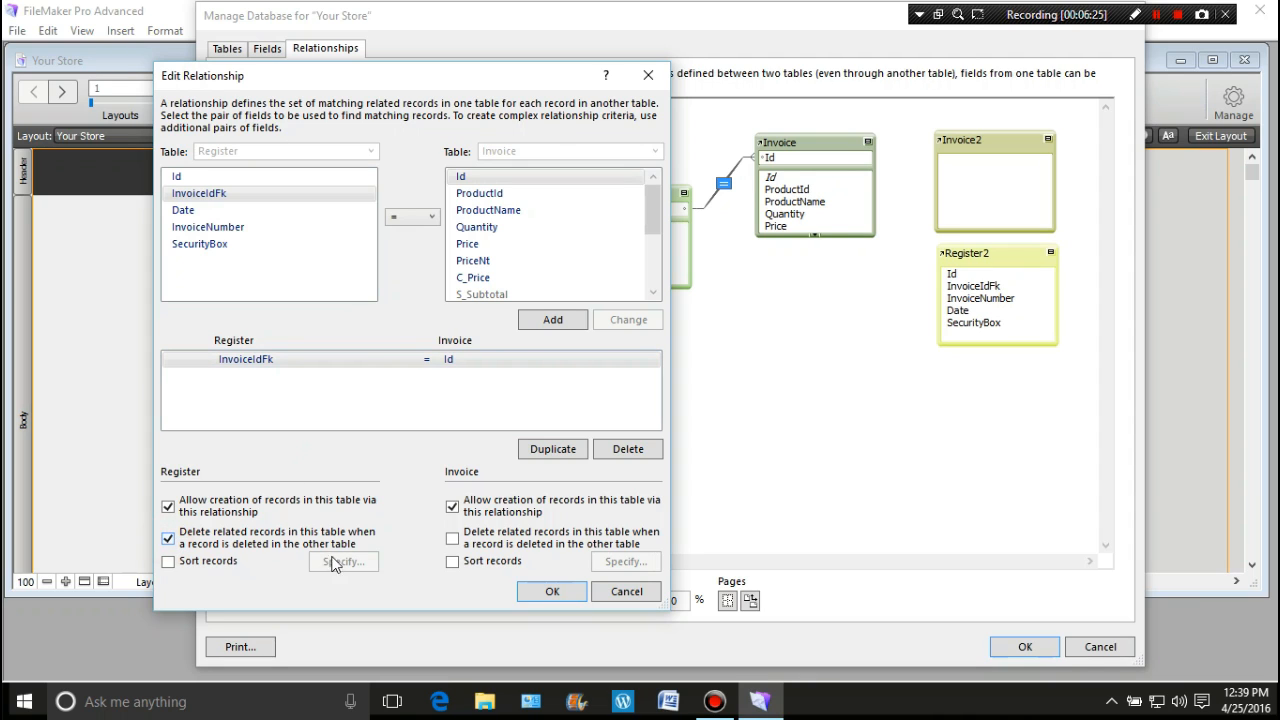
click(452, 540)
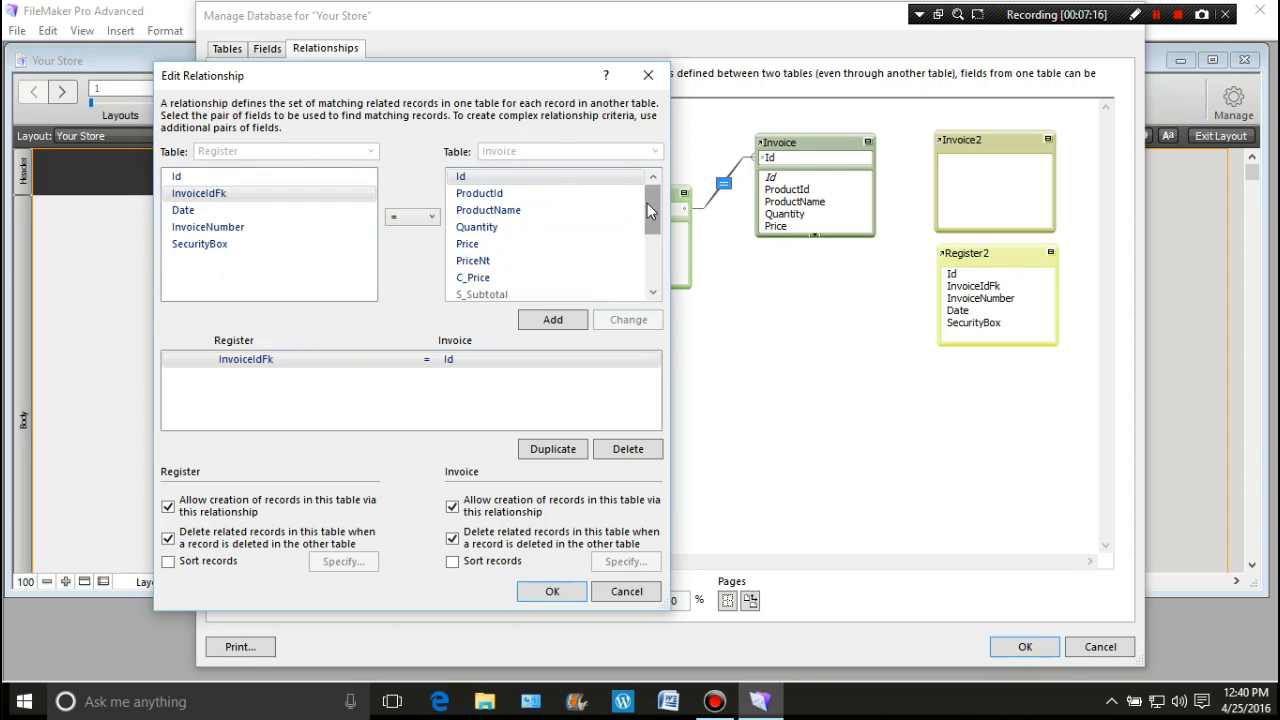
click(566, 592)
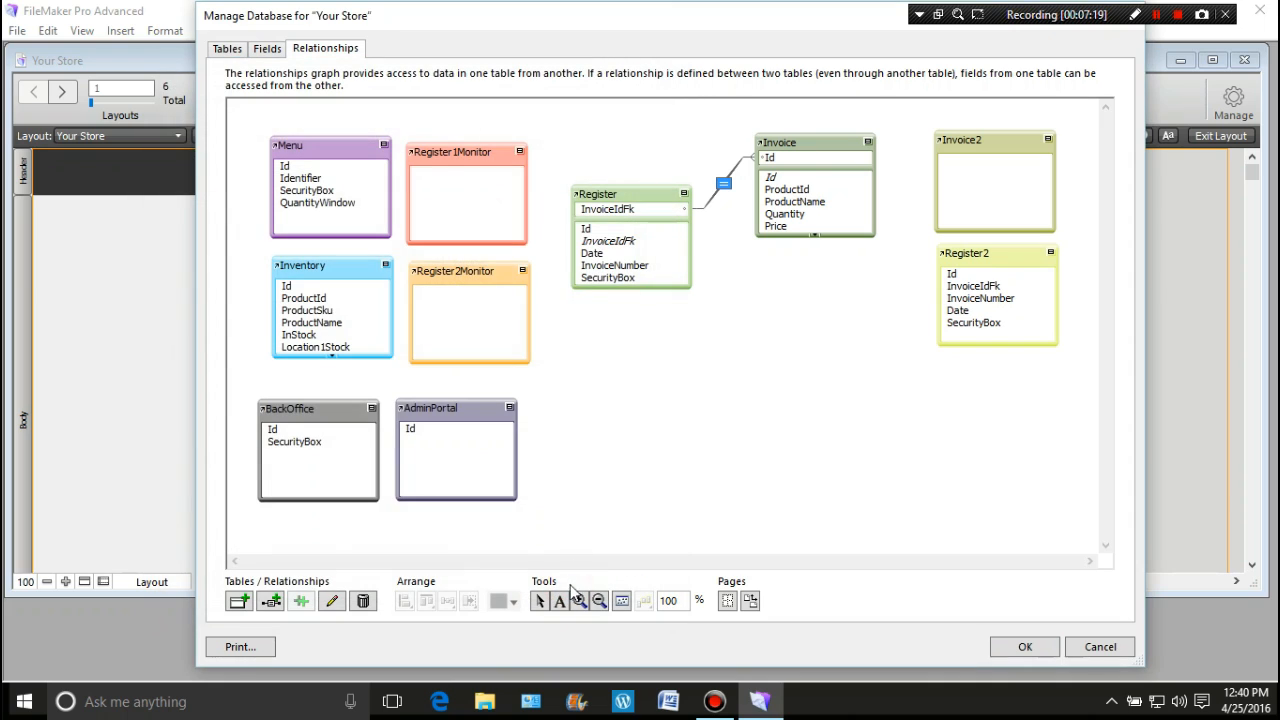
- Move the Register2 table below Register and the Invoice2 table below Invoice in the relationships graph
click(791, 331)
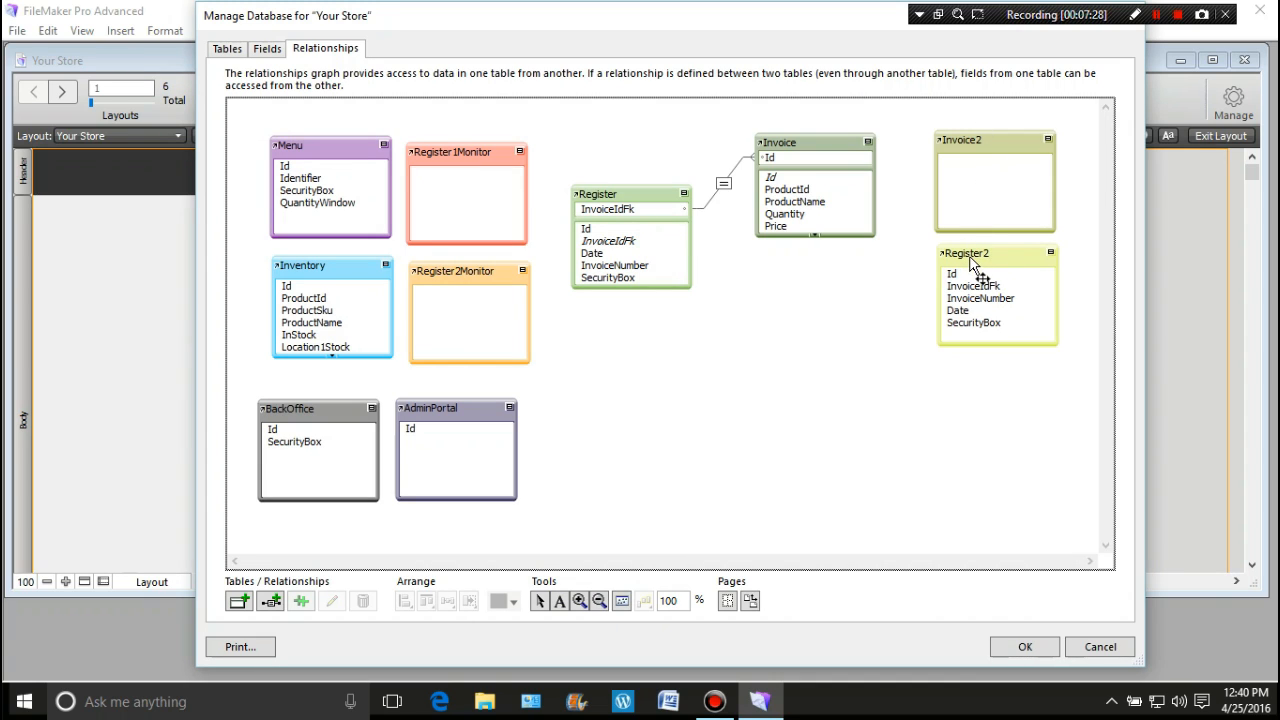
drag(975, 258, 595, 328)
drag(1005, 140, 826, 266)
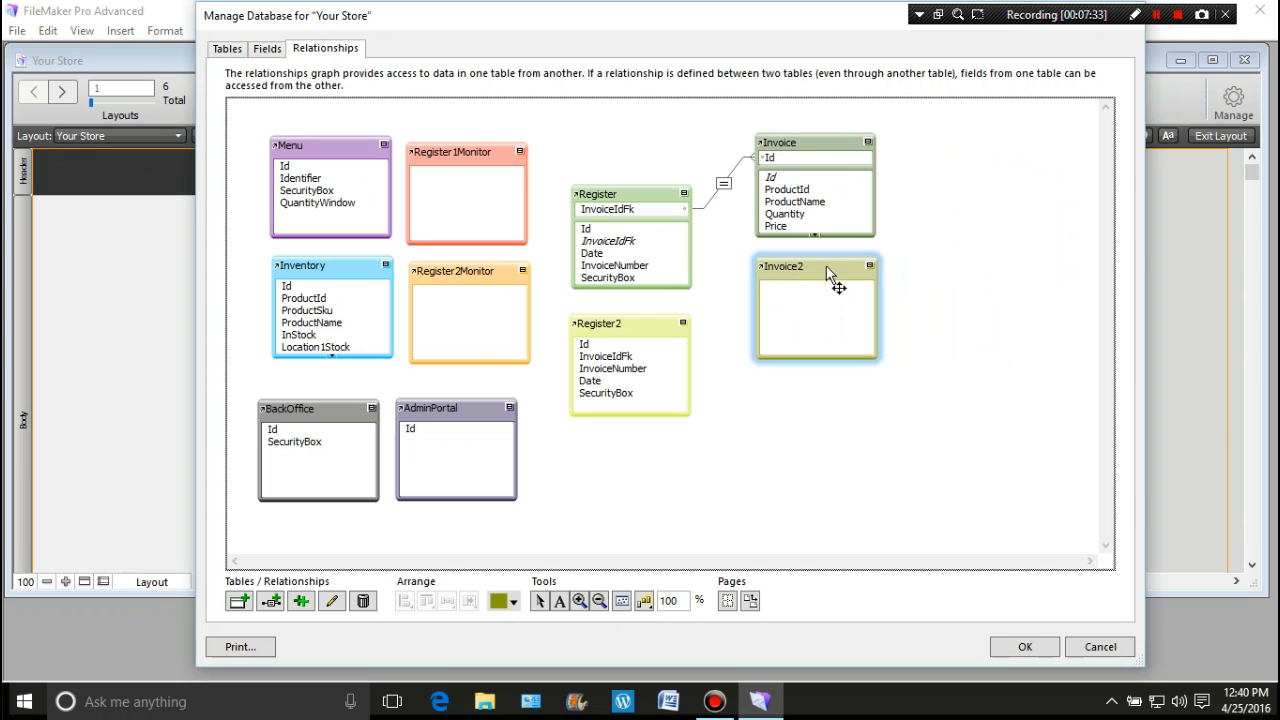
click(777, 435)
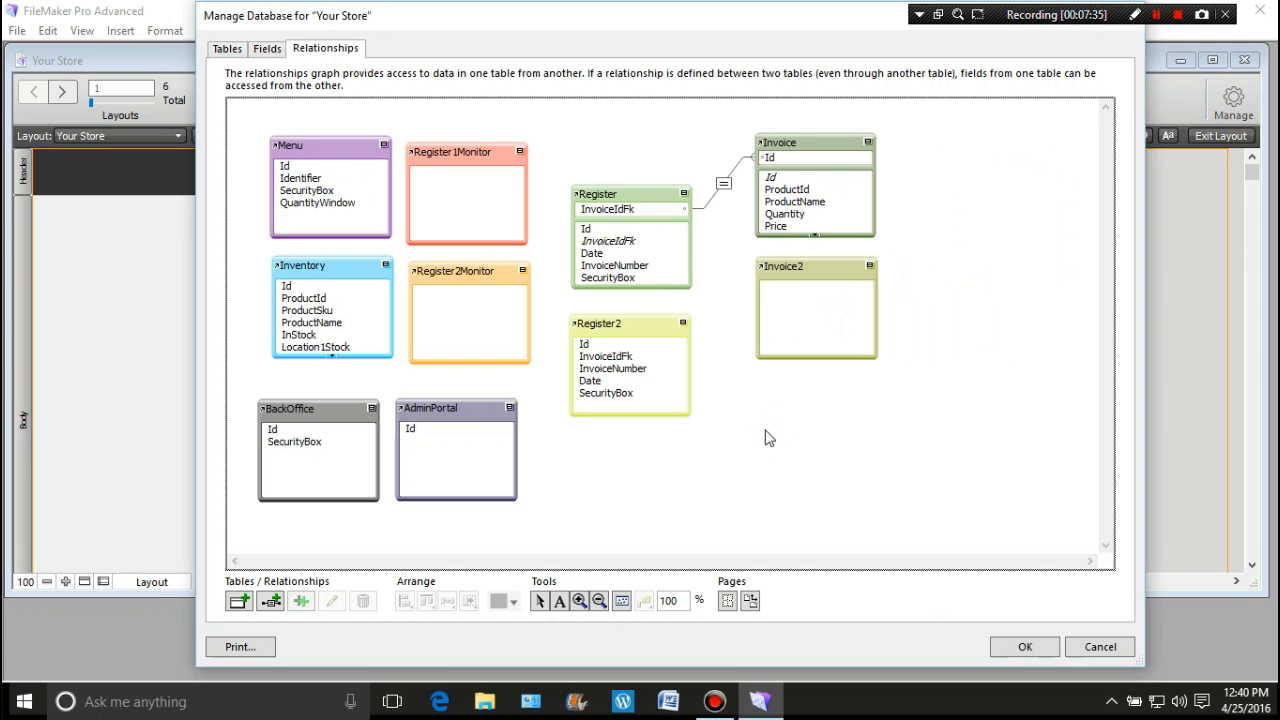
- Create a Number field named Id in the Invoice2 table
click(262, 50)
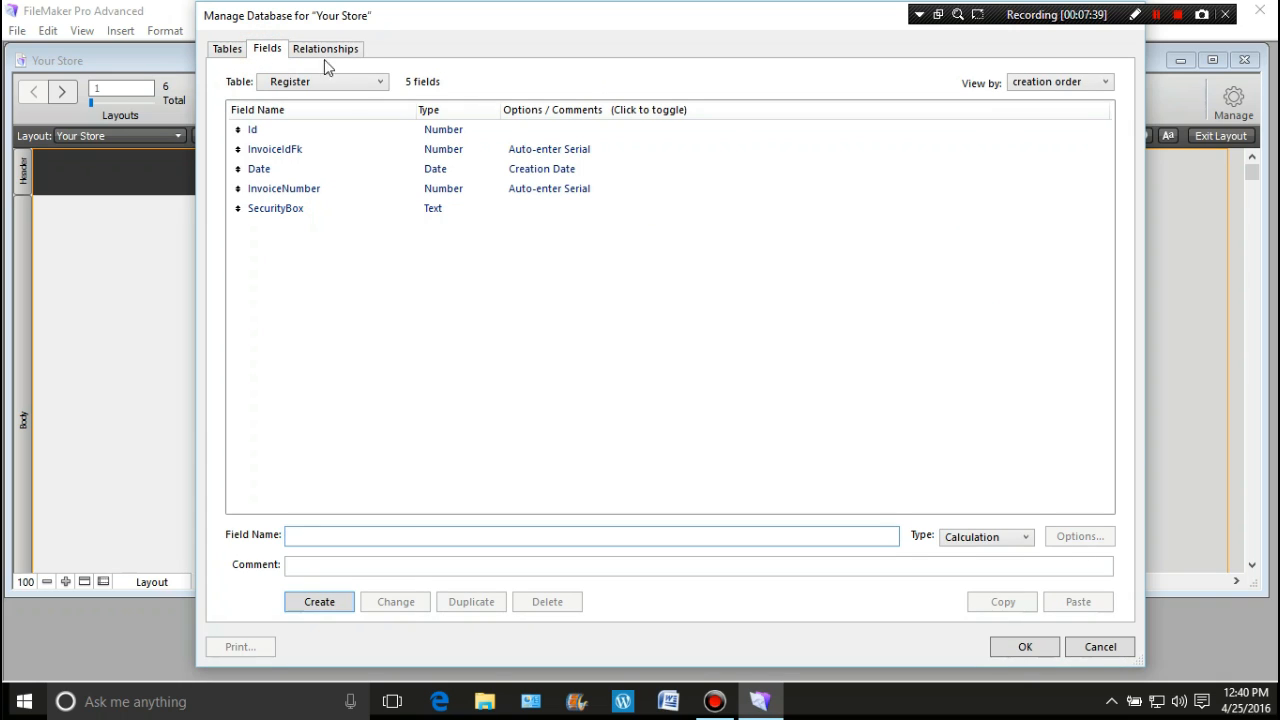
click(381, 82)
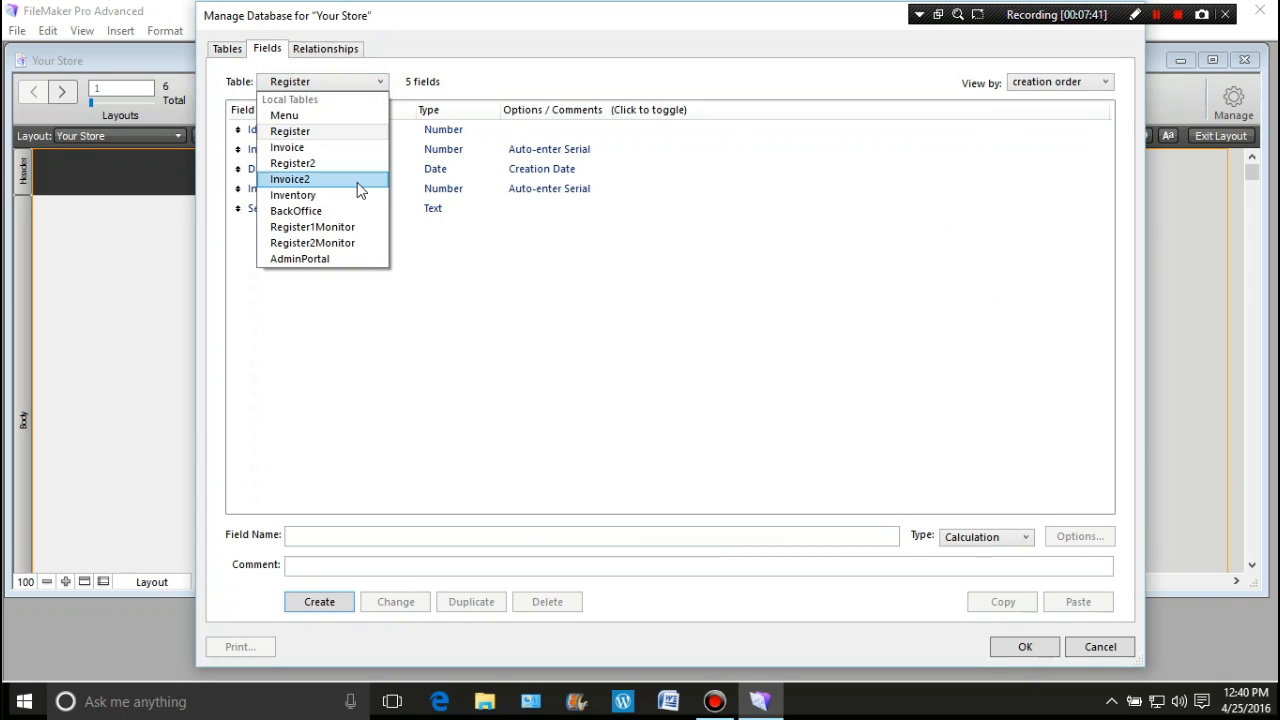
click(348, 184)
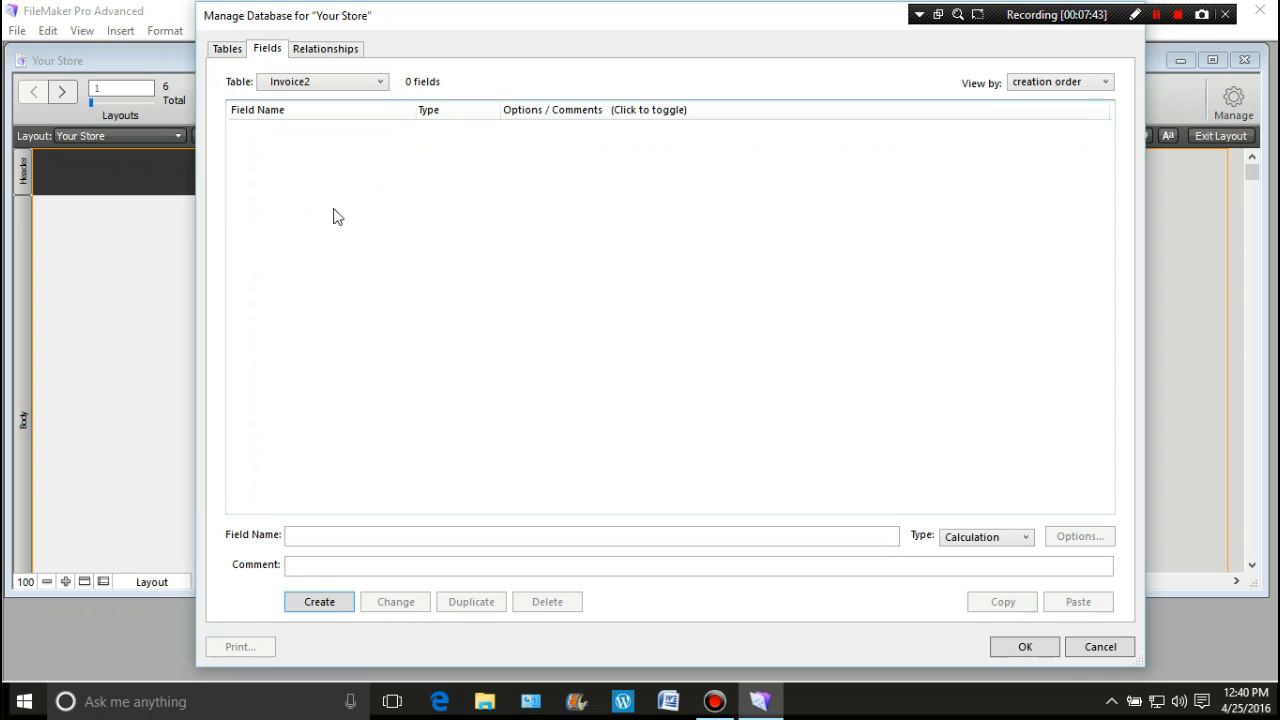
click(344, 535)
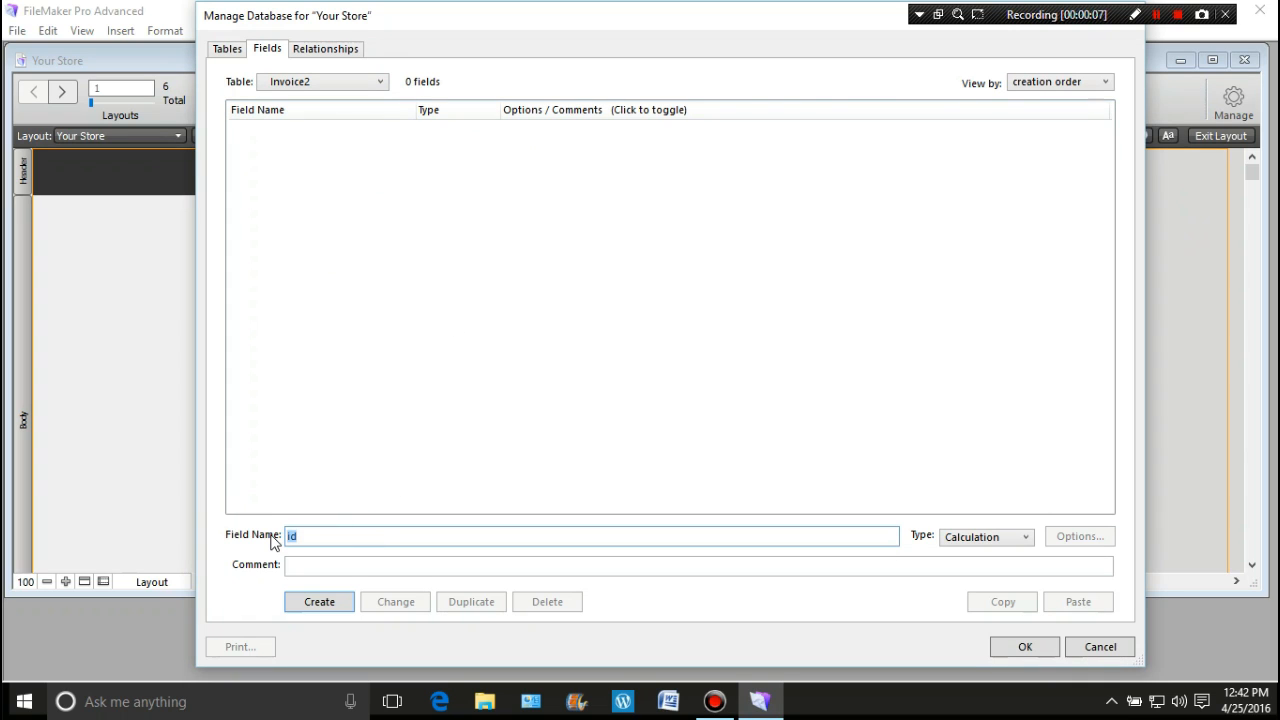
text(Id)
key(ctrl+n)
click(331, 602)
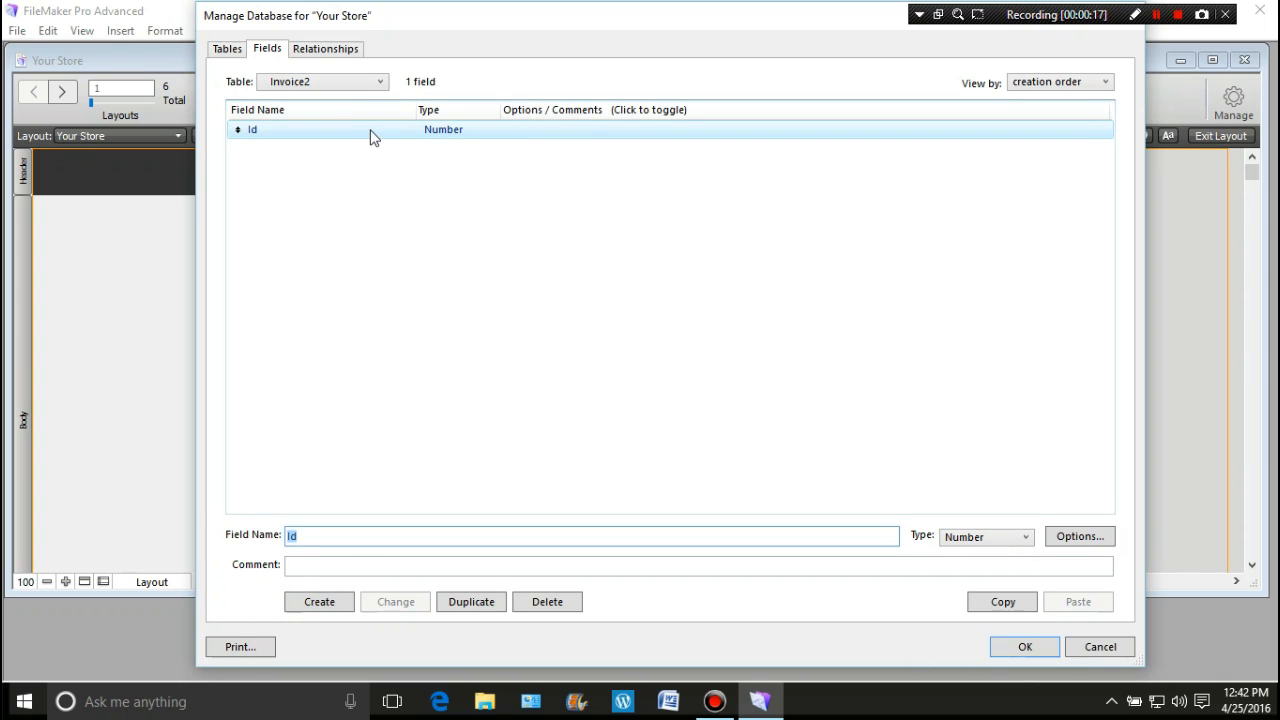
- Relate InvoiceIdFk in the Register2 table to Id in the Invoice2 table in the relationships graph
click(325, 50)
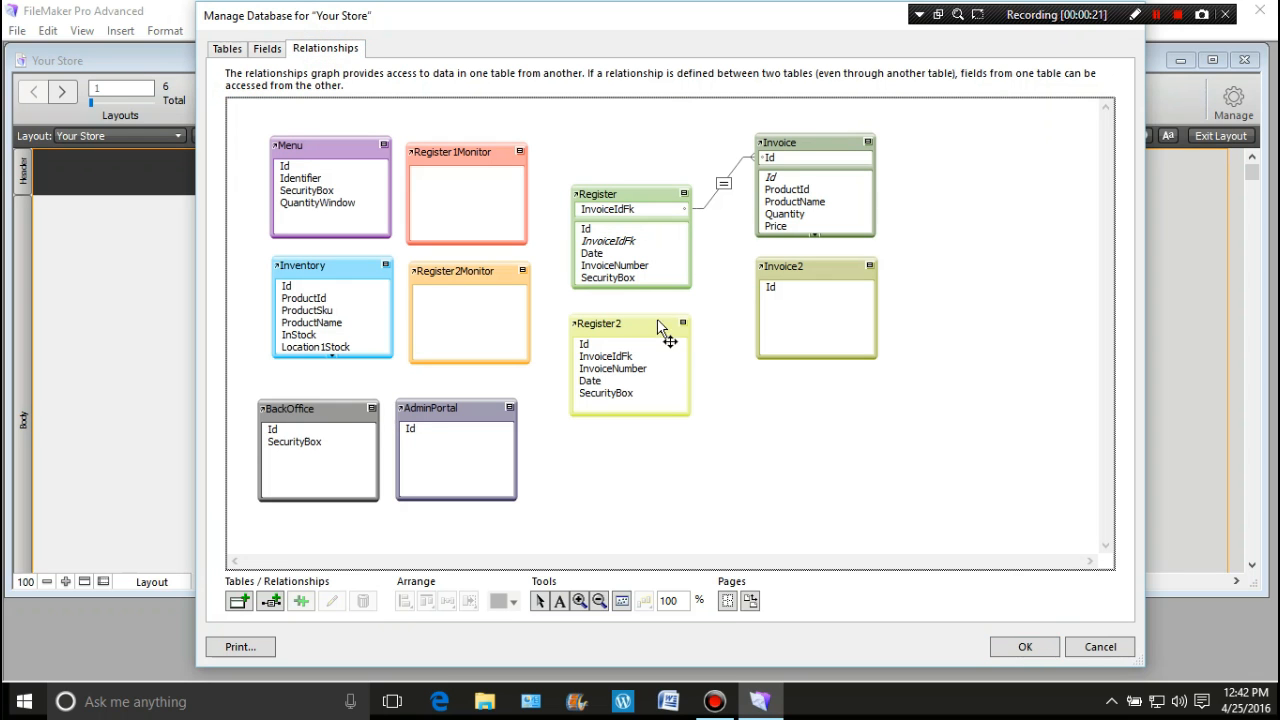
click(620, 356)
drag(620, 356, 785, 287)
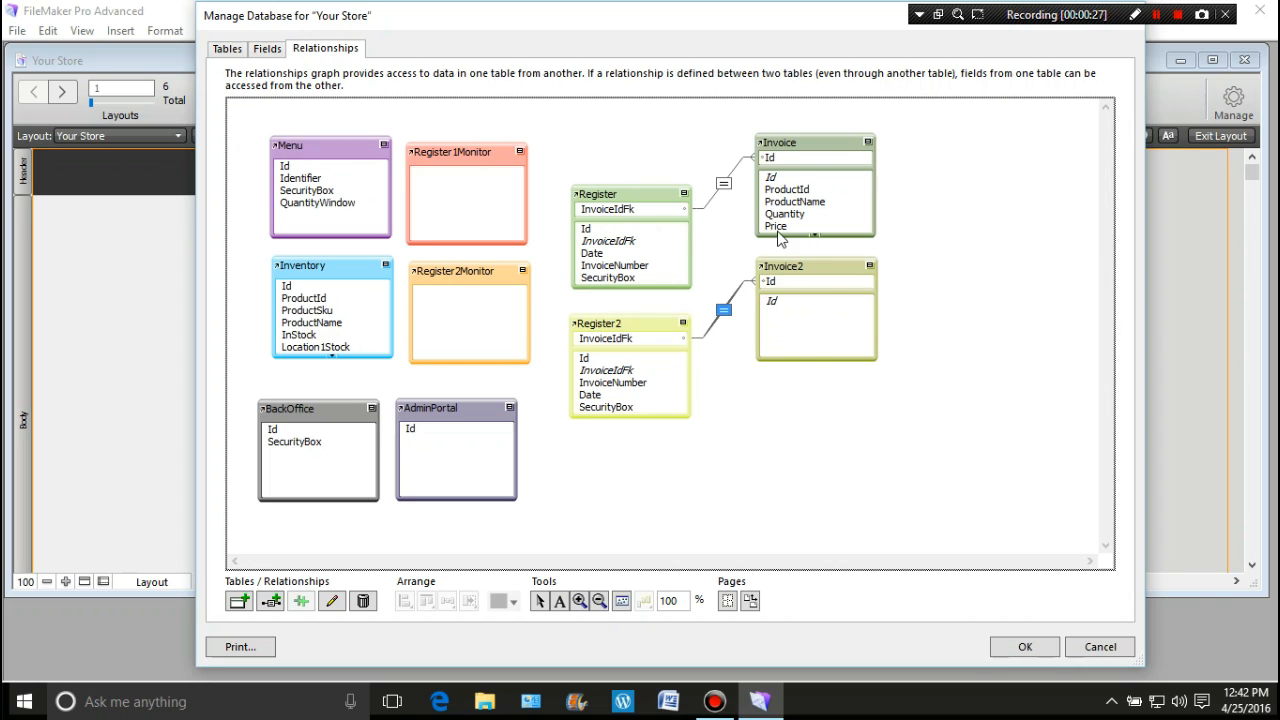
click(822, 264)
click(822, 264)
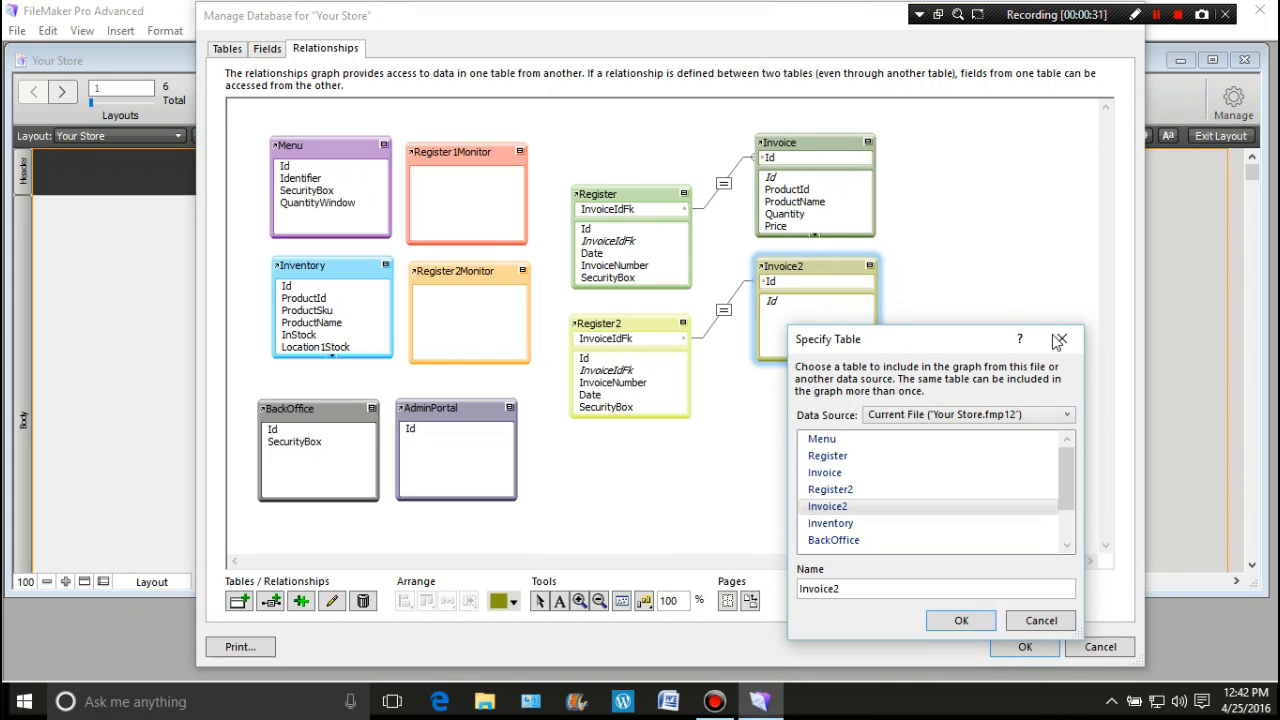
click(1062, 339)
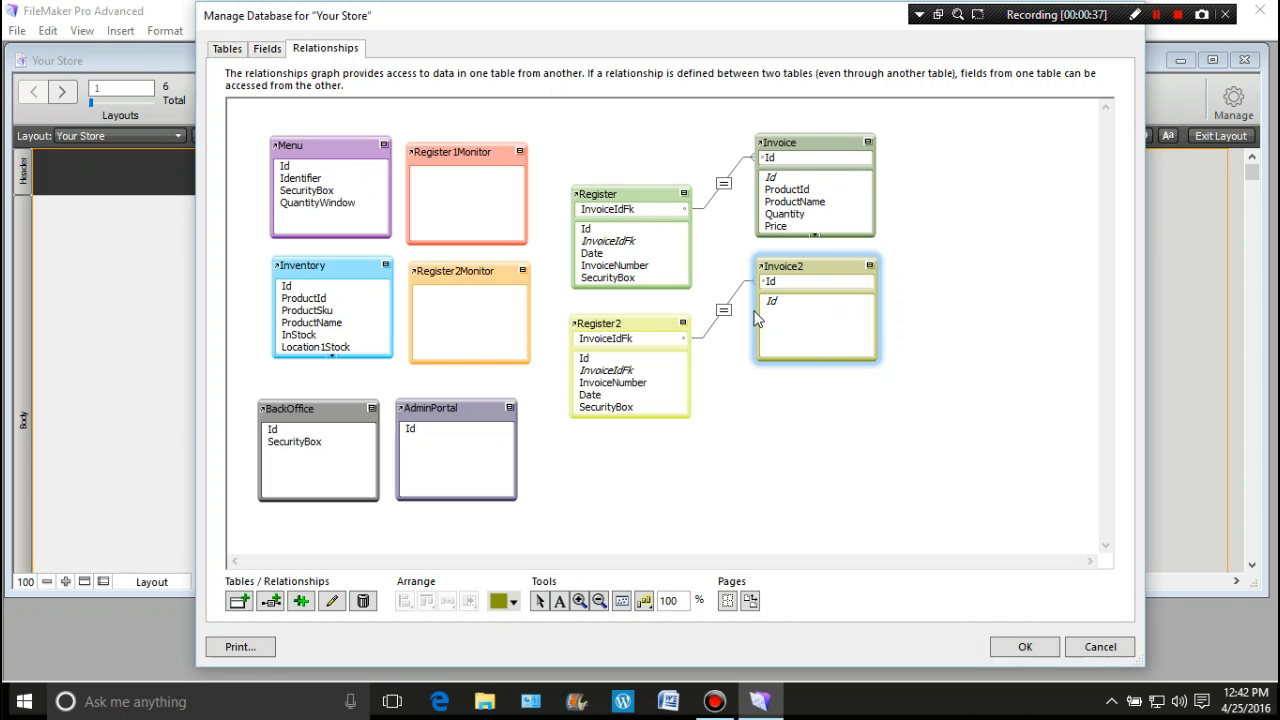
- Set the Register2–Invoice2 relationship to allow record creation and delete related records on both the Register2 and Invoice2 sides
click(723, 312)
double_click(723, 313)
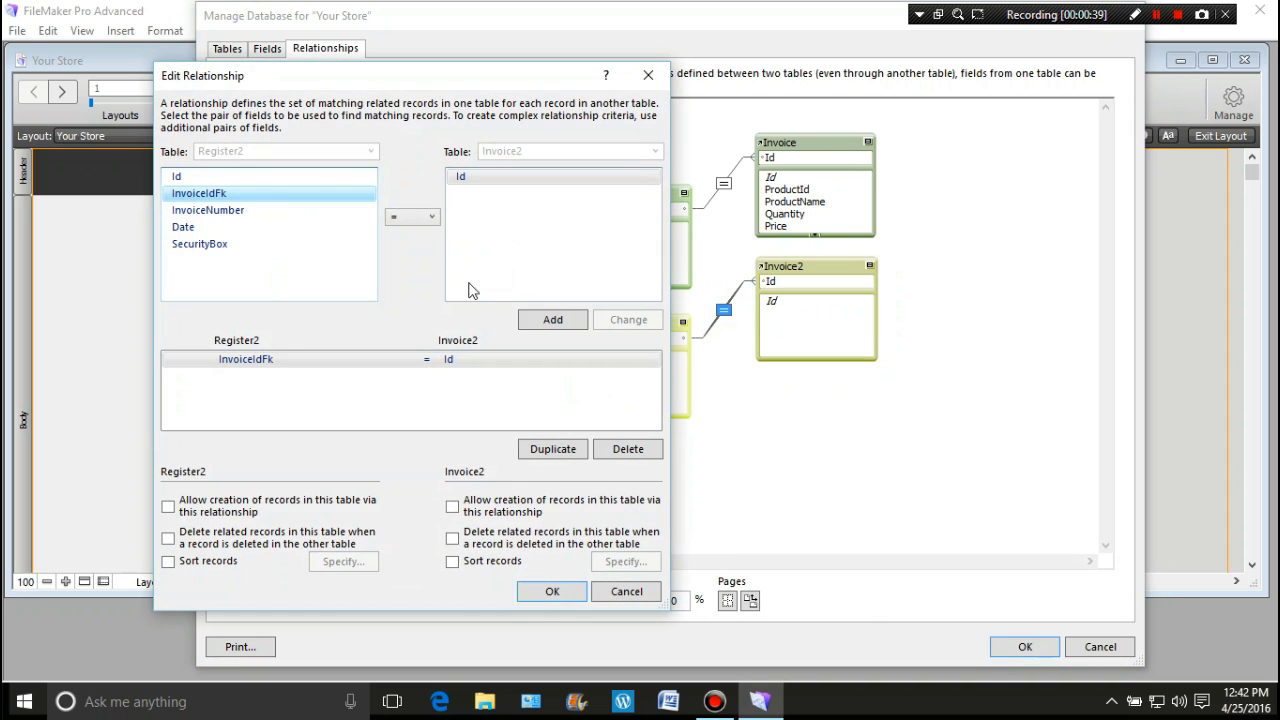
click(168, 507)
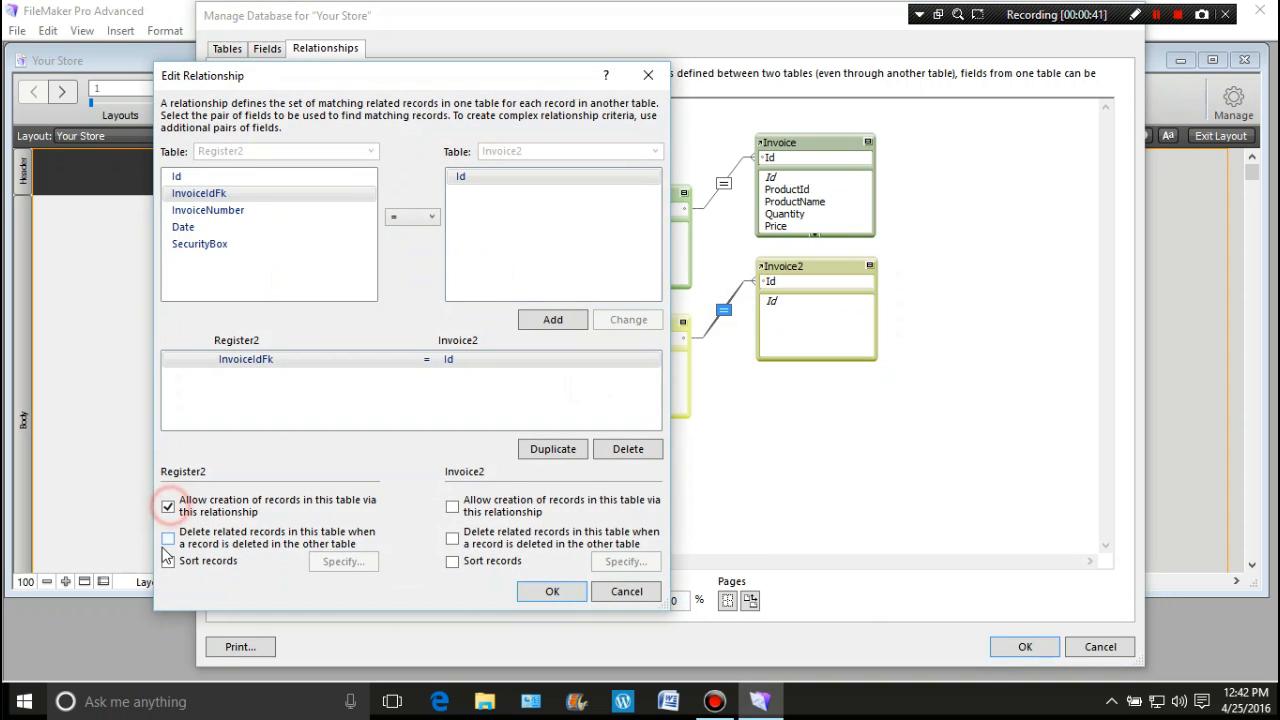
click(168, 538)
click(452, 507)
click(454, 541)
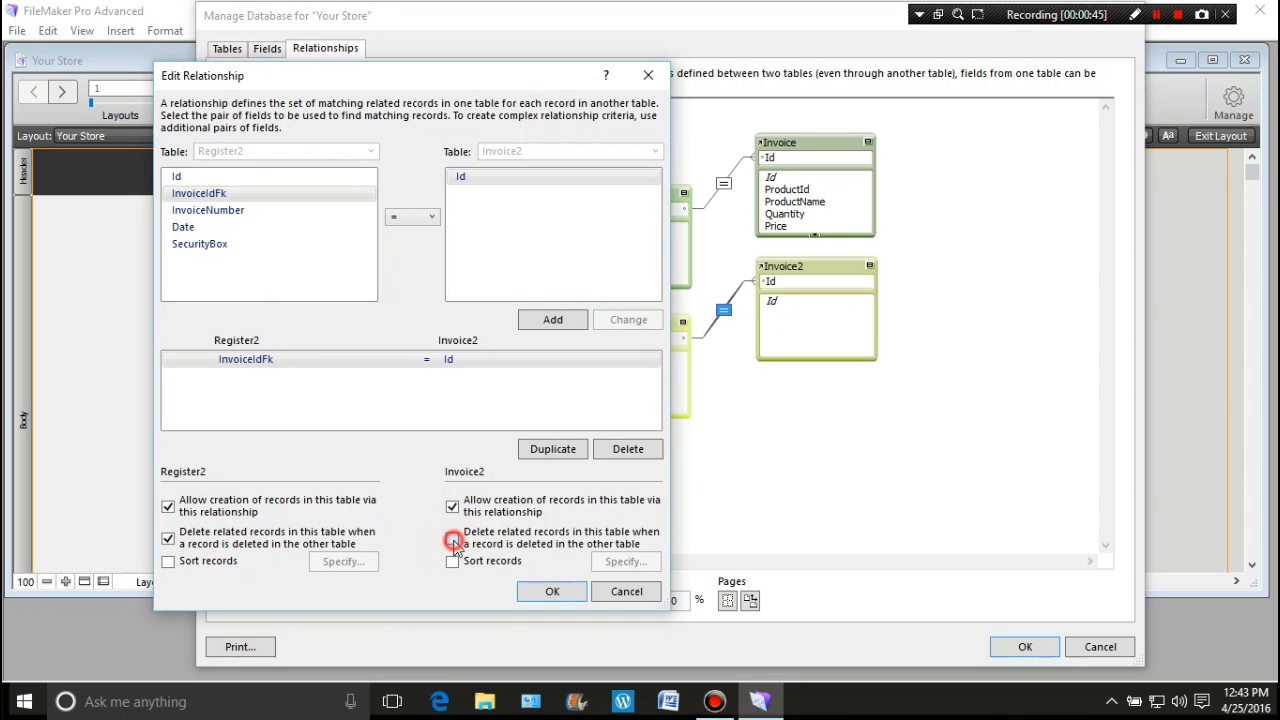
click(550, 593)
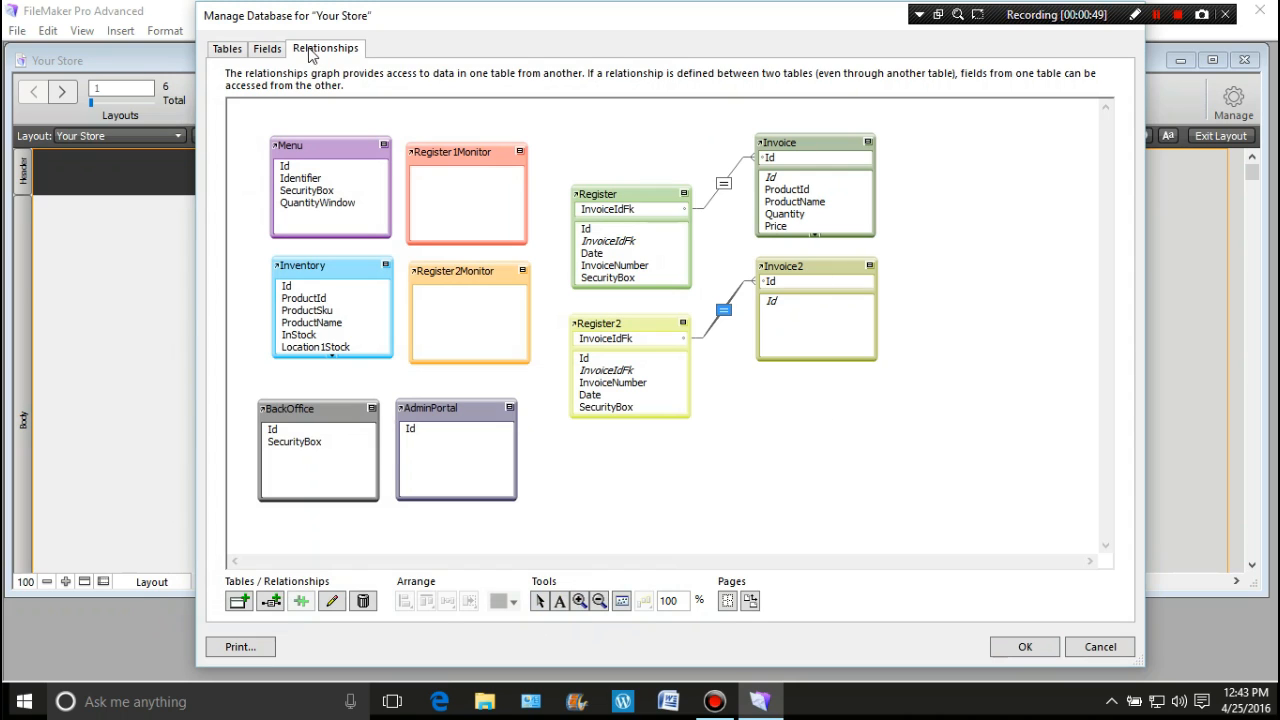
- Show the fields of the Invoice table and select all of them from Id to ChangeDue
click(267, 50)
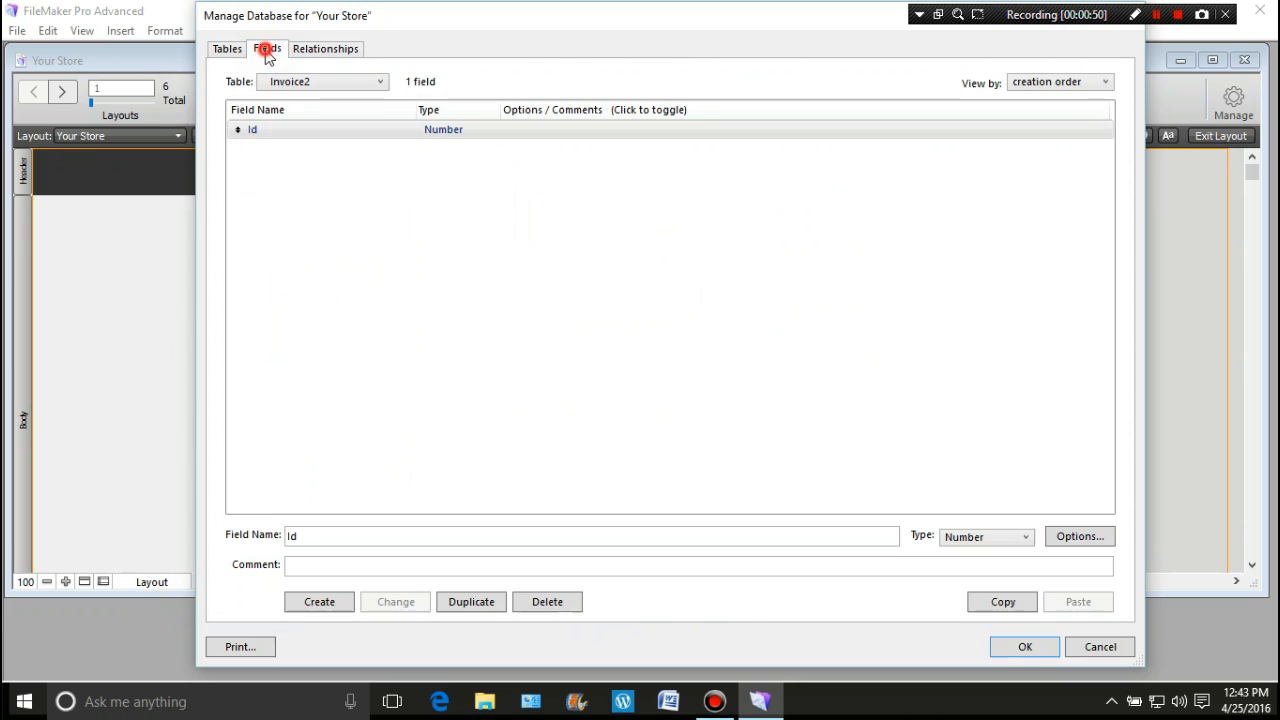
click(378, 84)
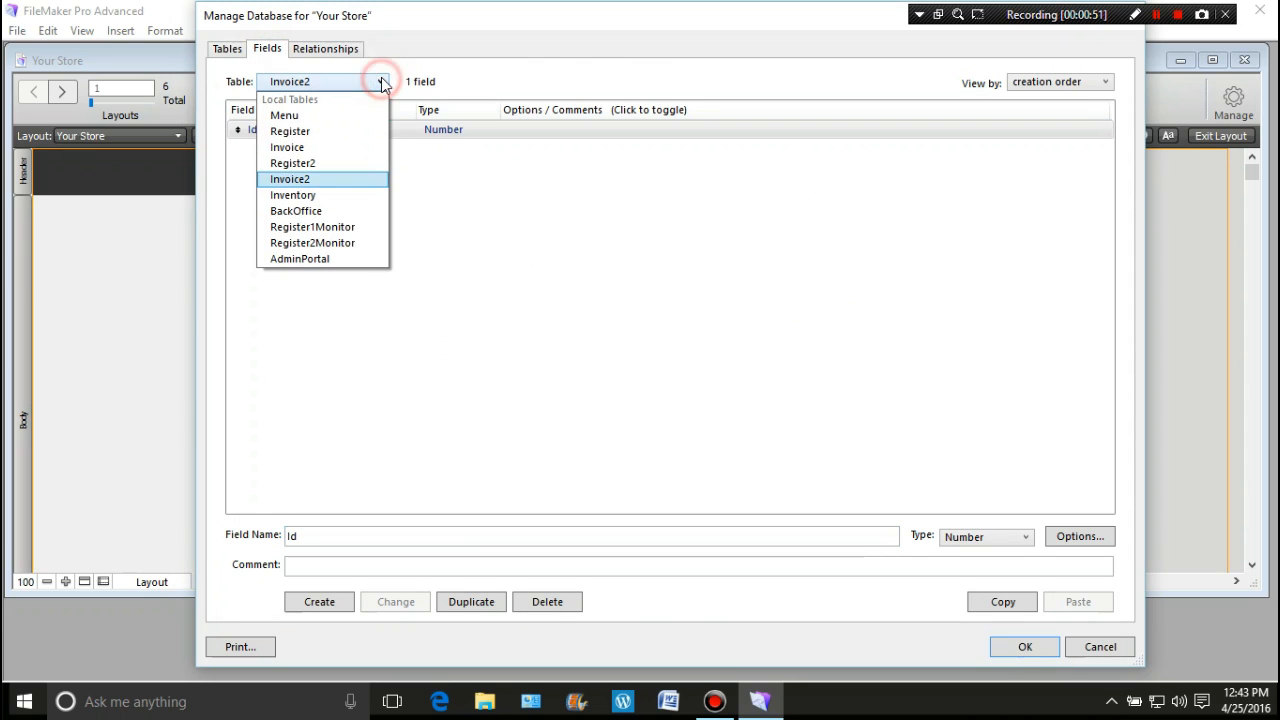
click(339, 148)
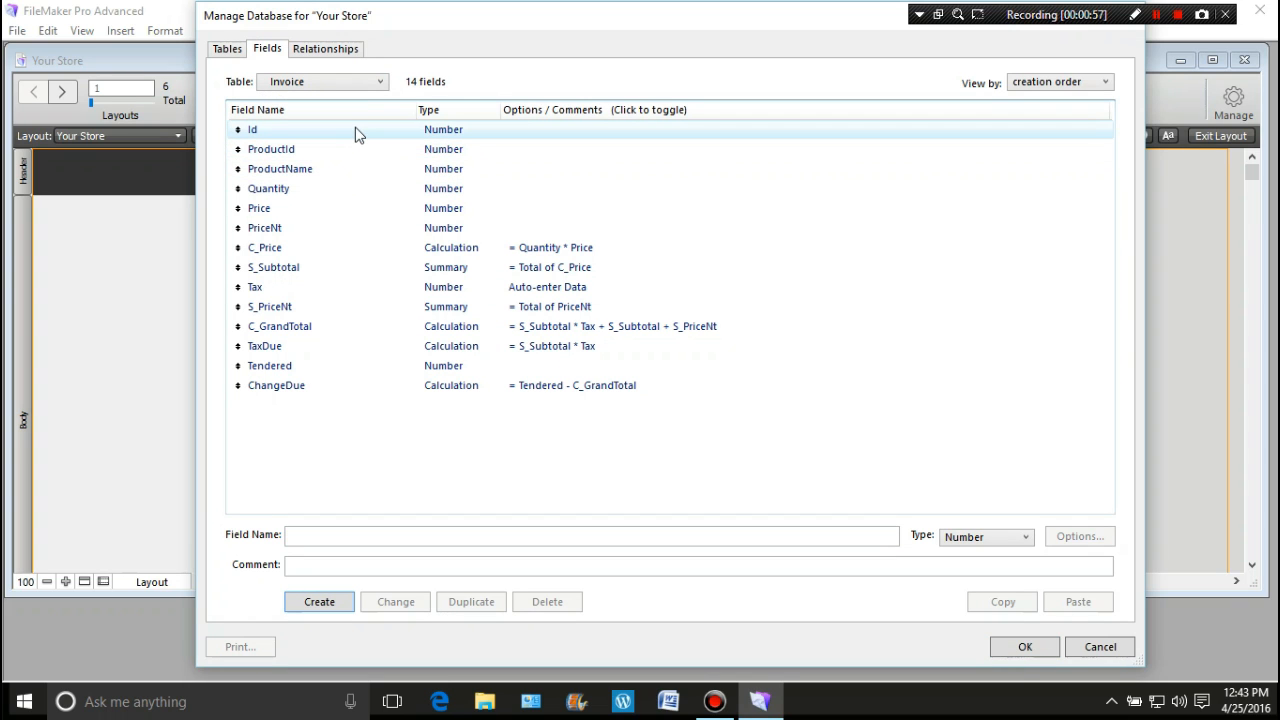
key(Down)
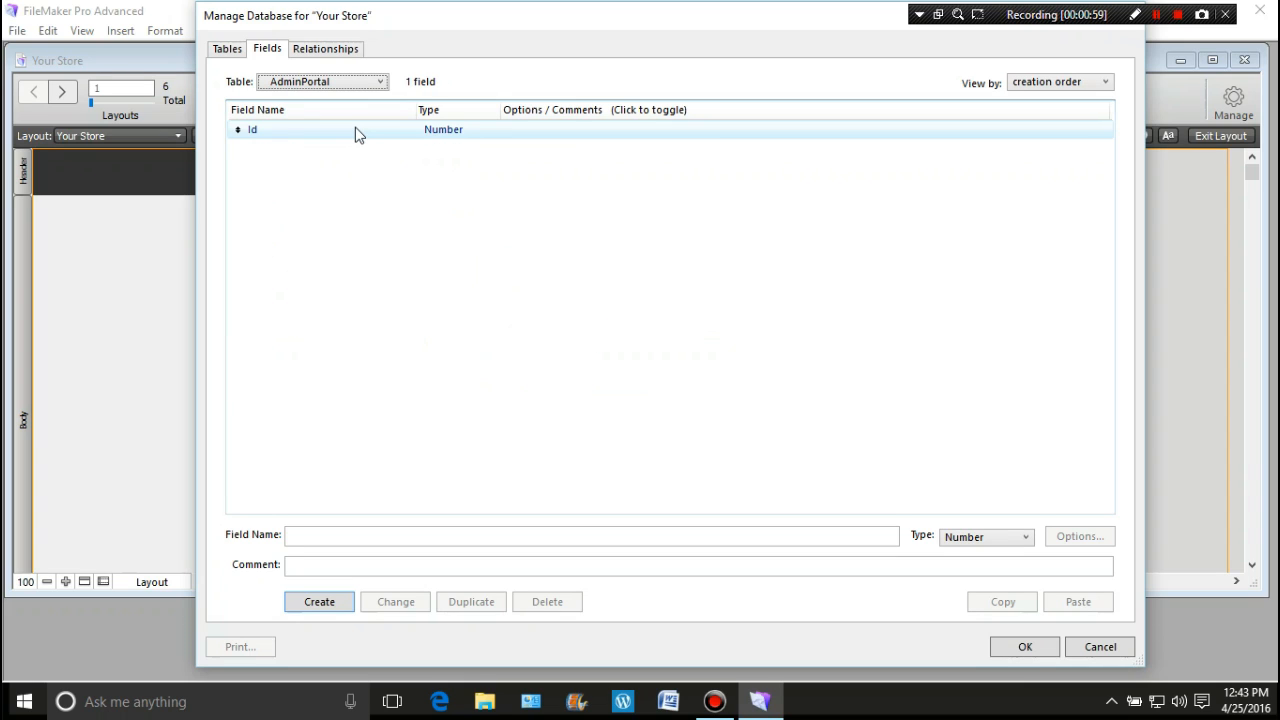
click(381, 81)
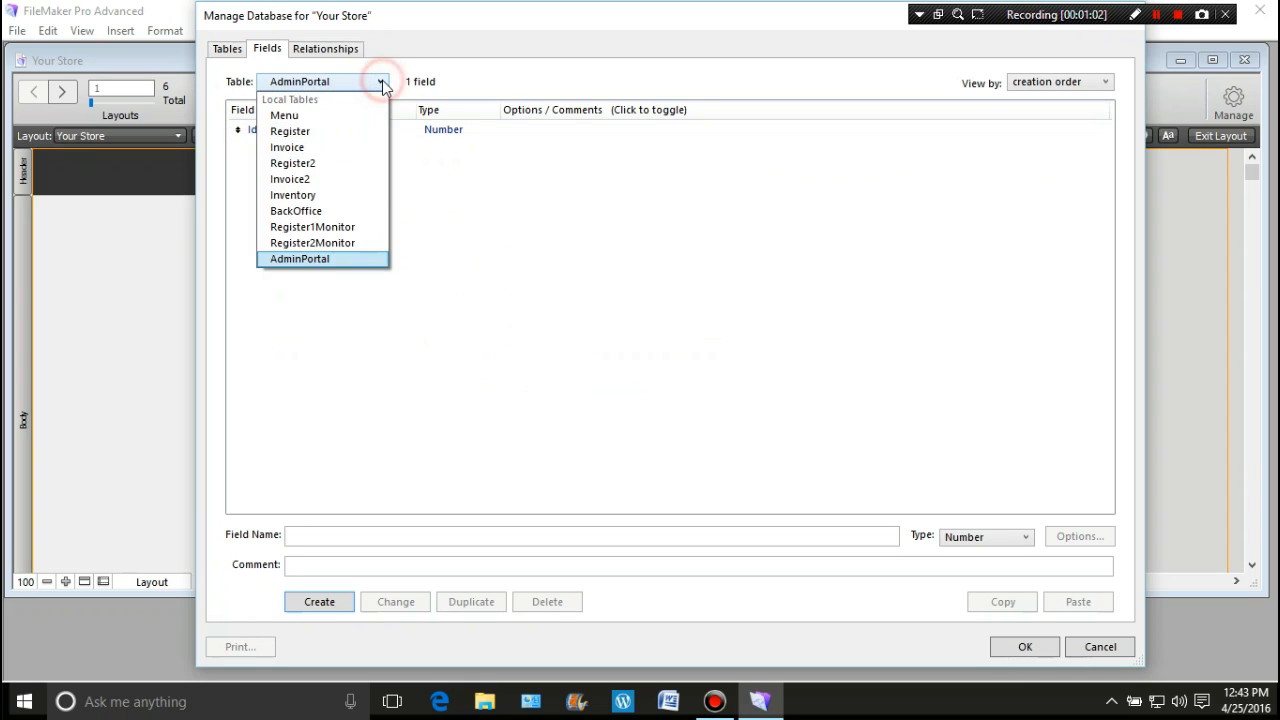
click(351, 147)
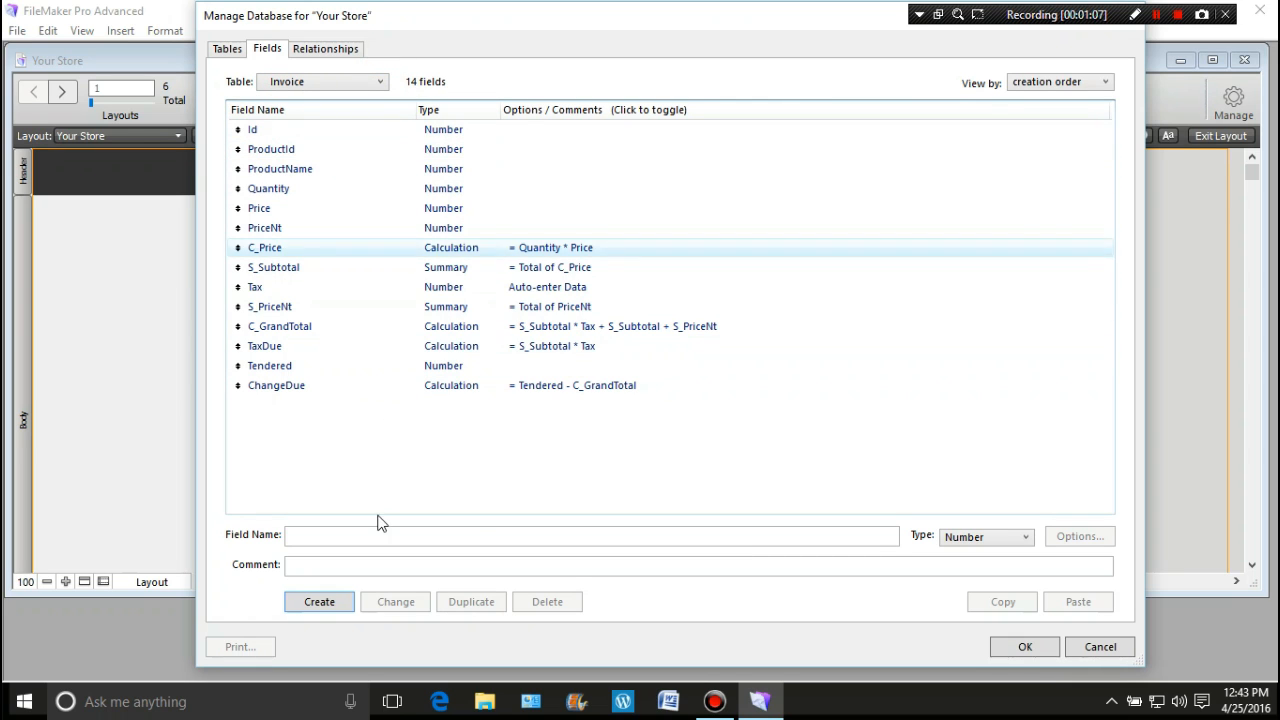
click(365, 132)
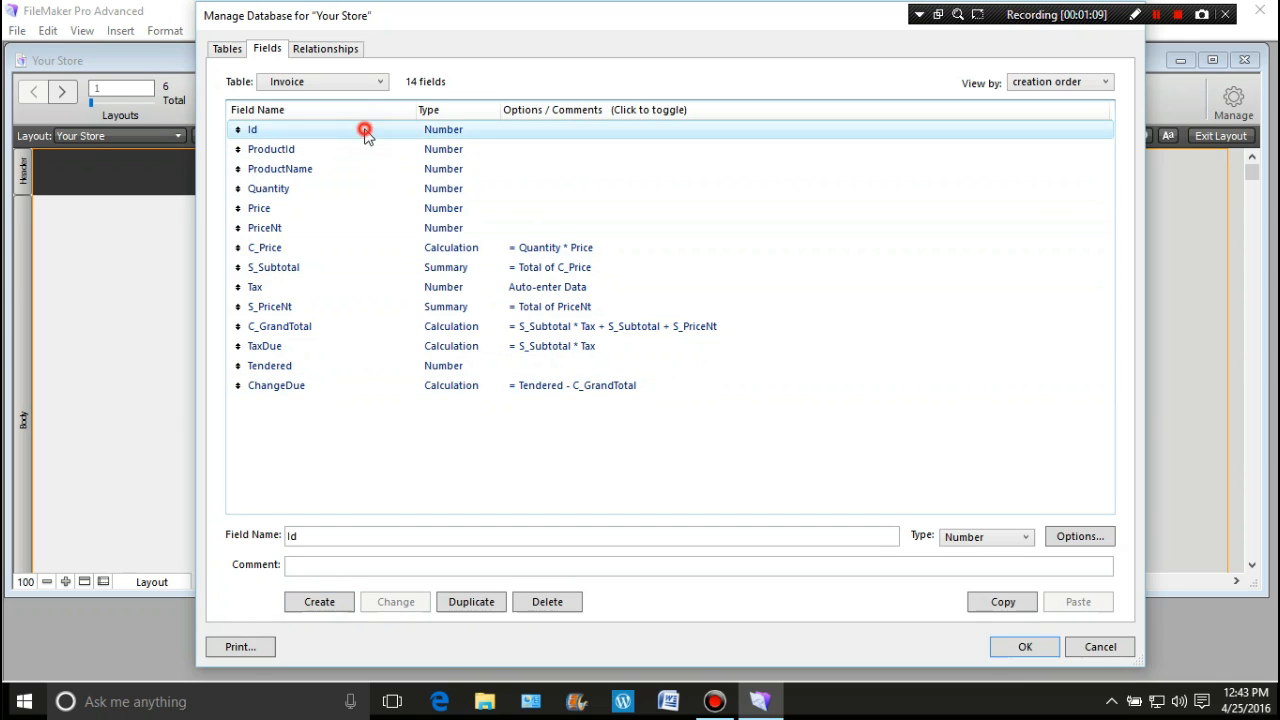
shift+click(357, 388)
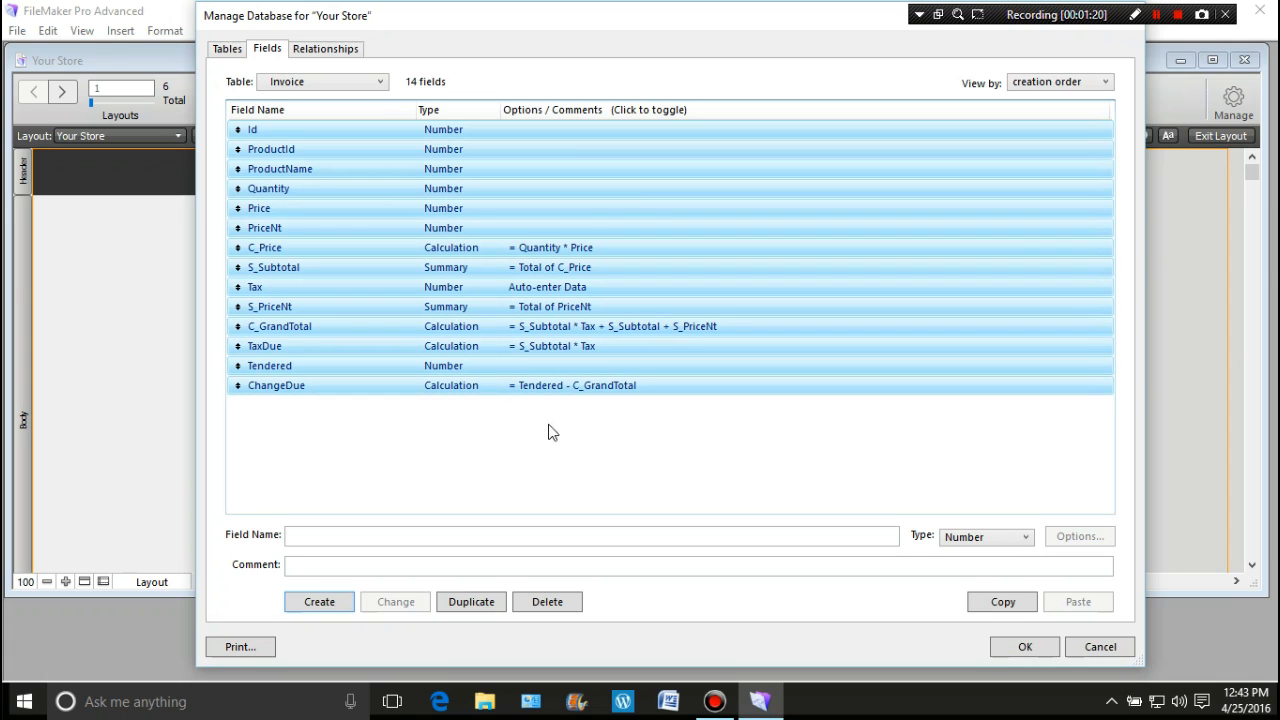
- Deselect the Invoice fields and show the fields of the Menu table
click(453, 463)
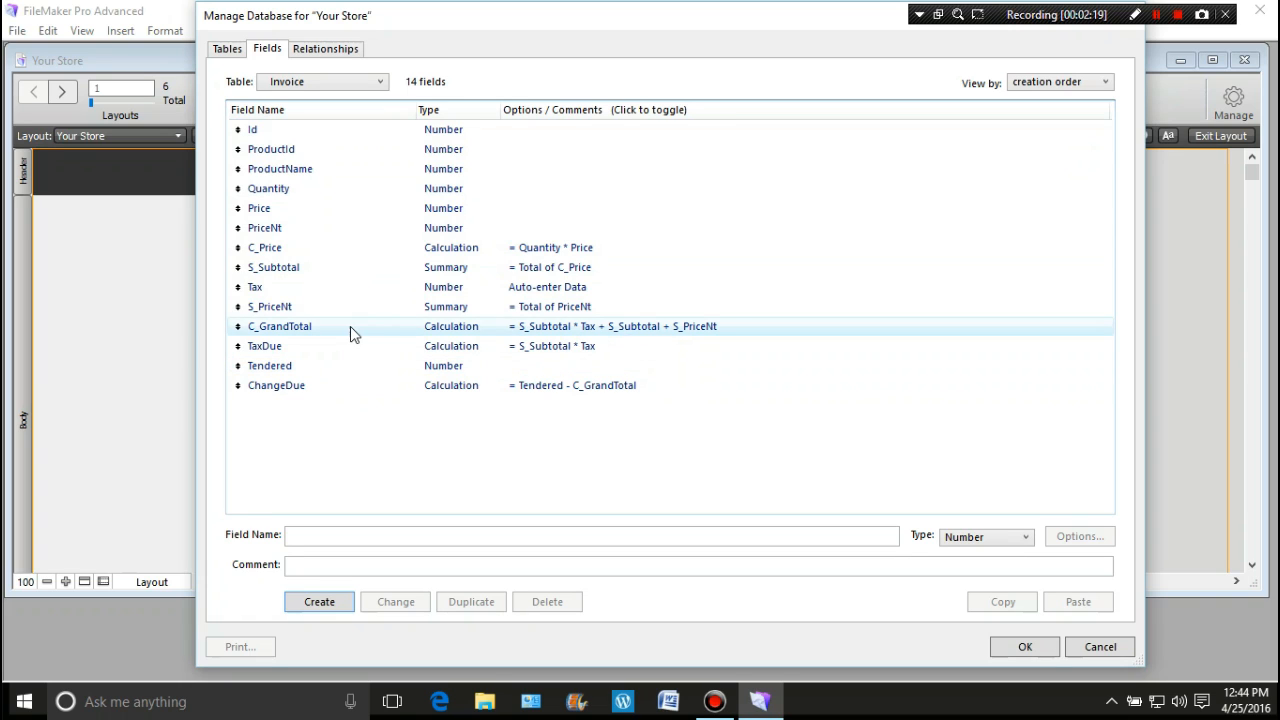
click(380, 81)
click(334, 115)
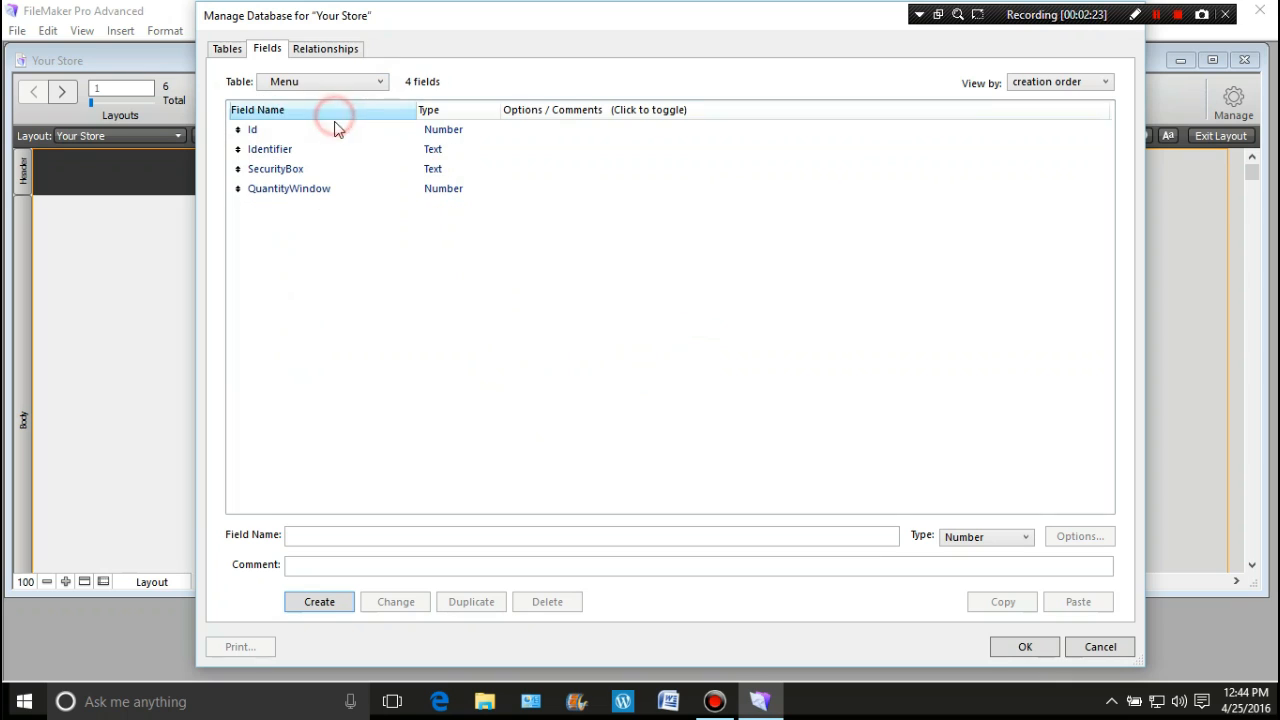
- Review the fields of the Register, Invoice, Register1Monitor, Register2Monitor and AdminPortal tables one after another
click(380, 83)
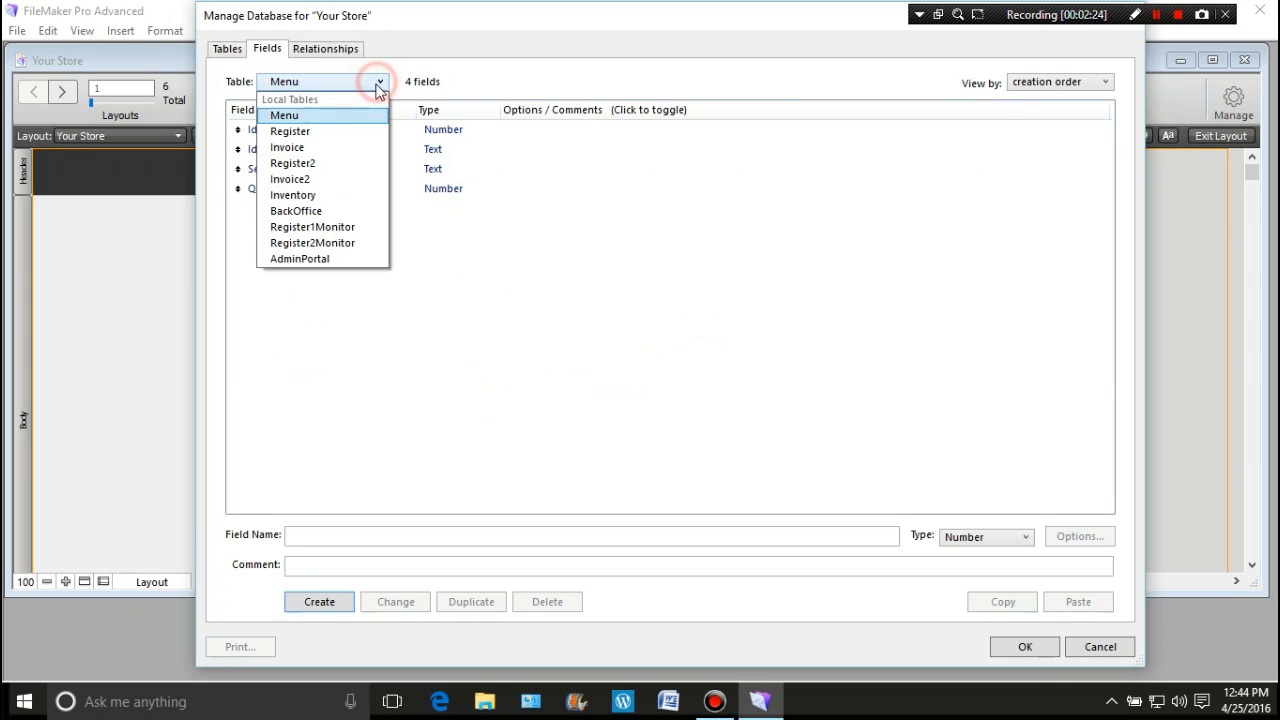
click(355, 130)
click(379, 83)
click(353, 143)
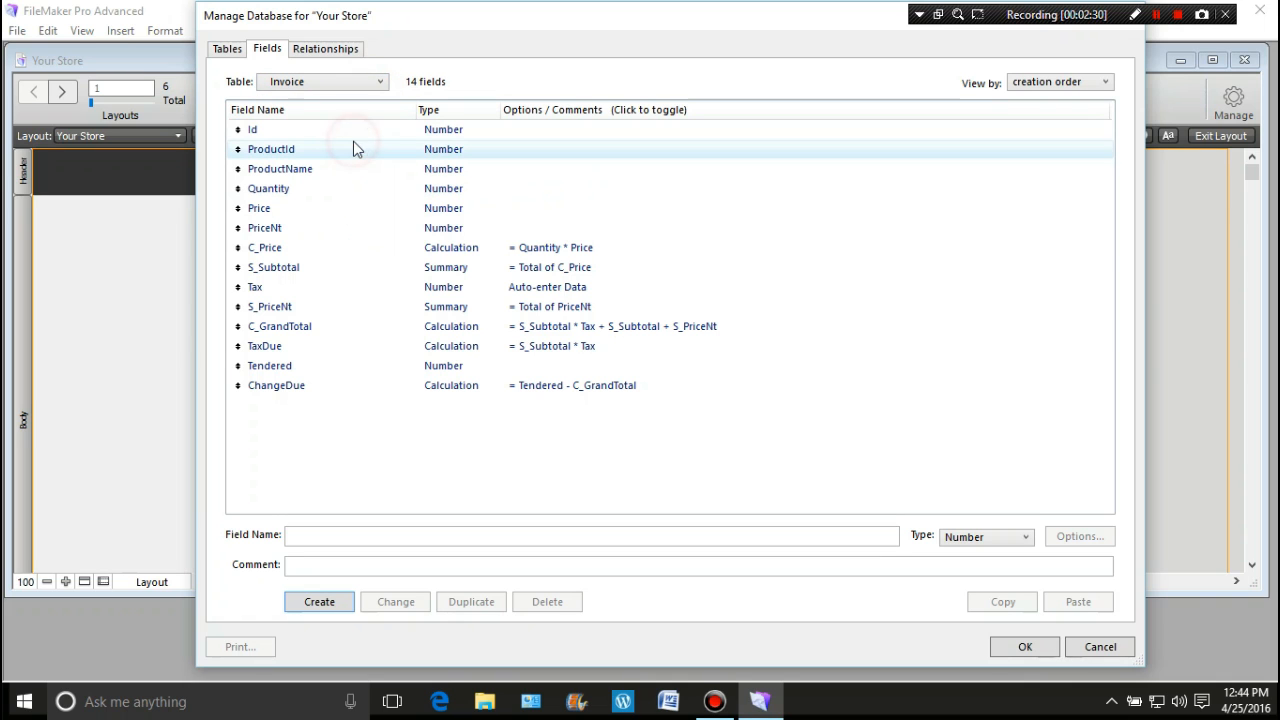
click(1178, 15)
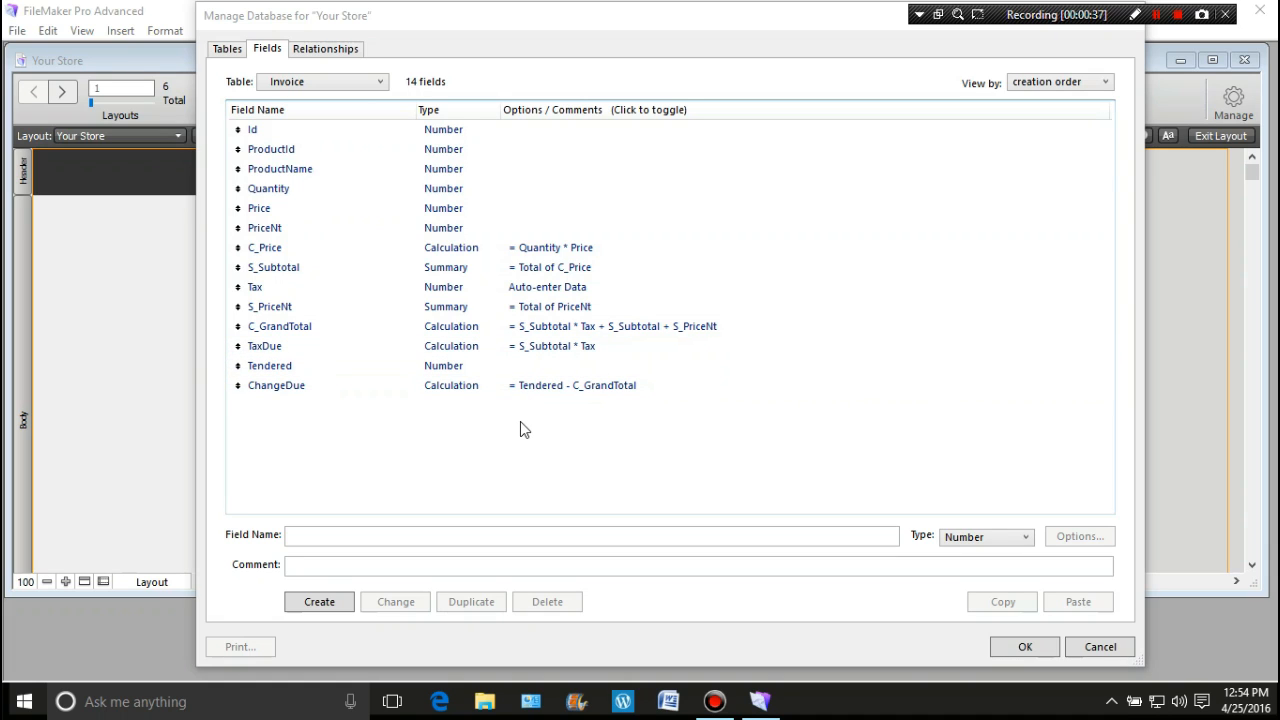
click(380, 84)
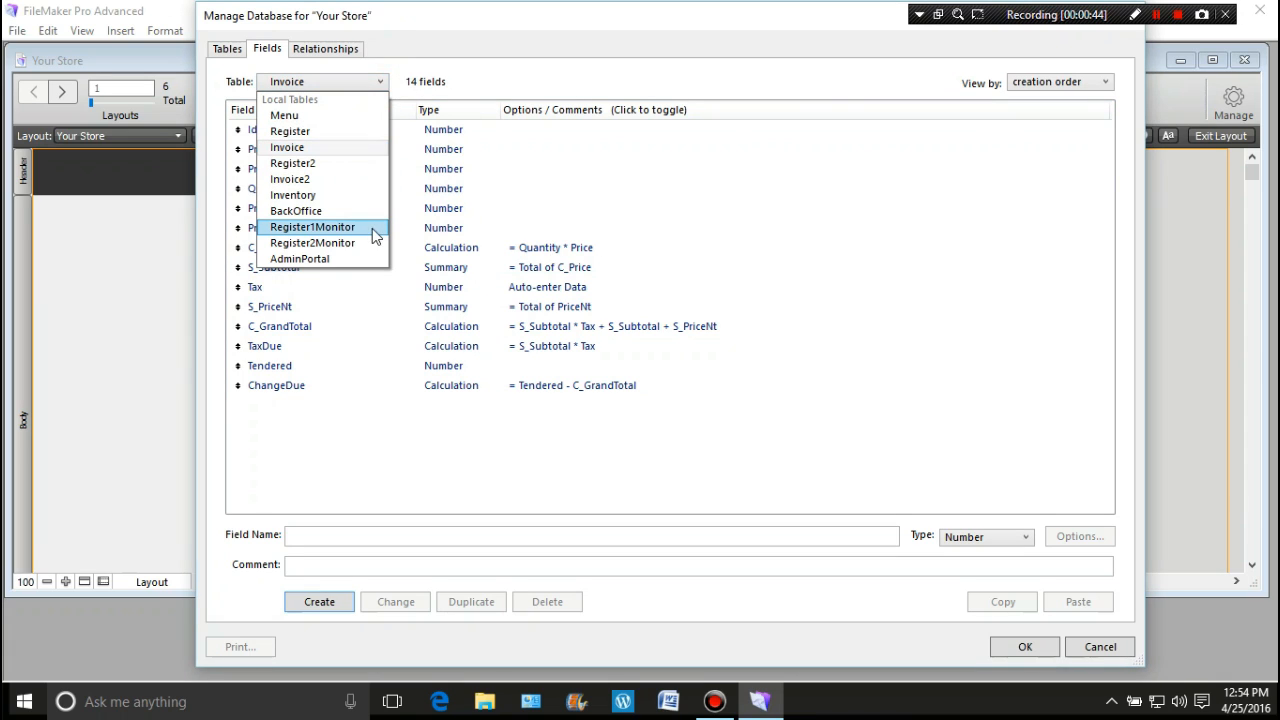
click(360, 227)
click(384, 86)
click(367, 243)
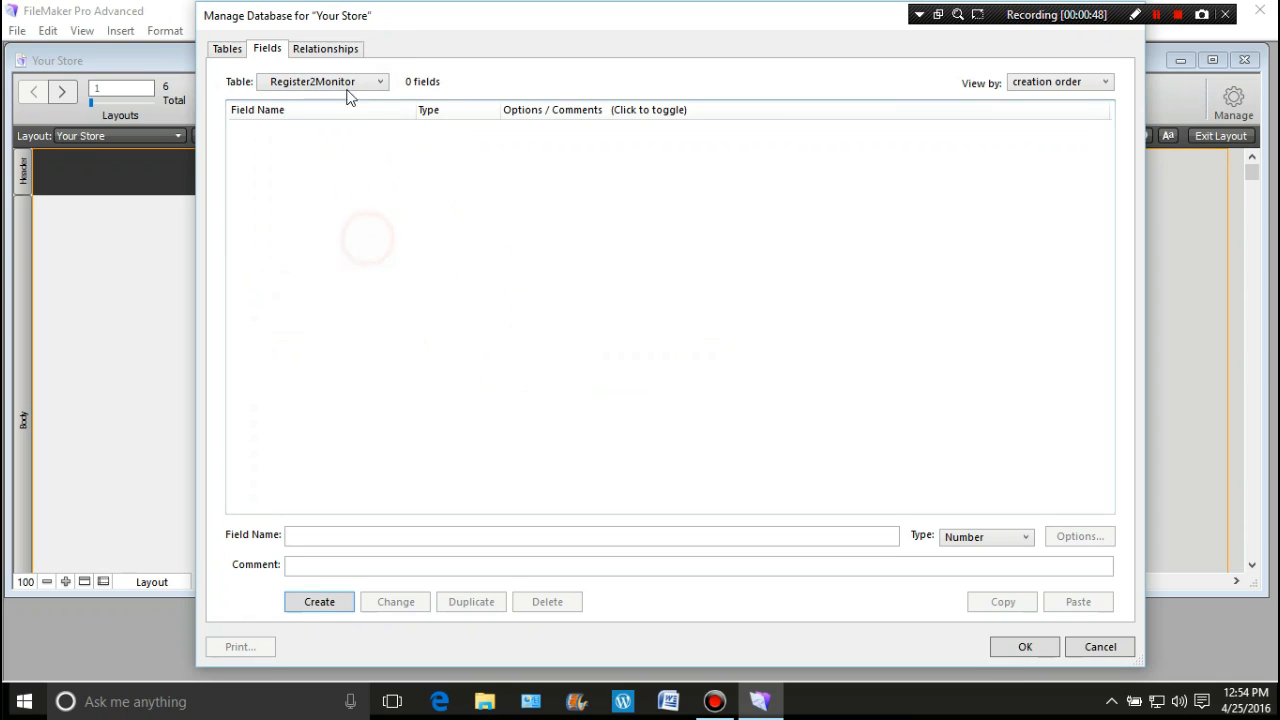
click(381, 84)
click(352, 259)
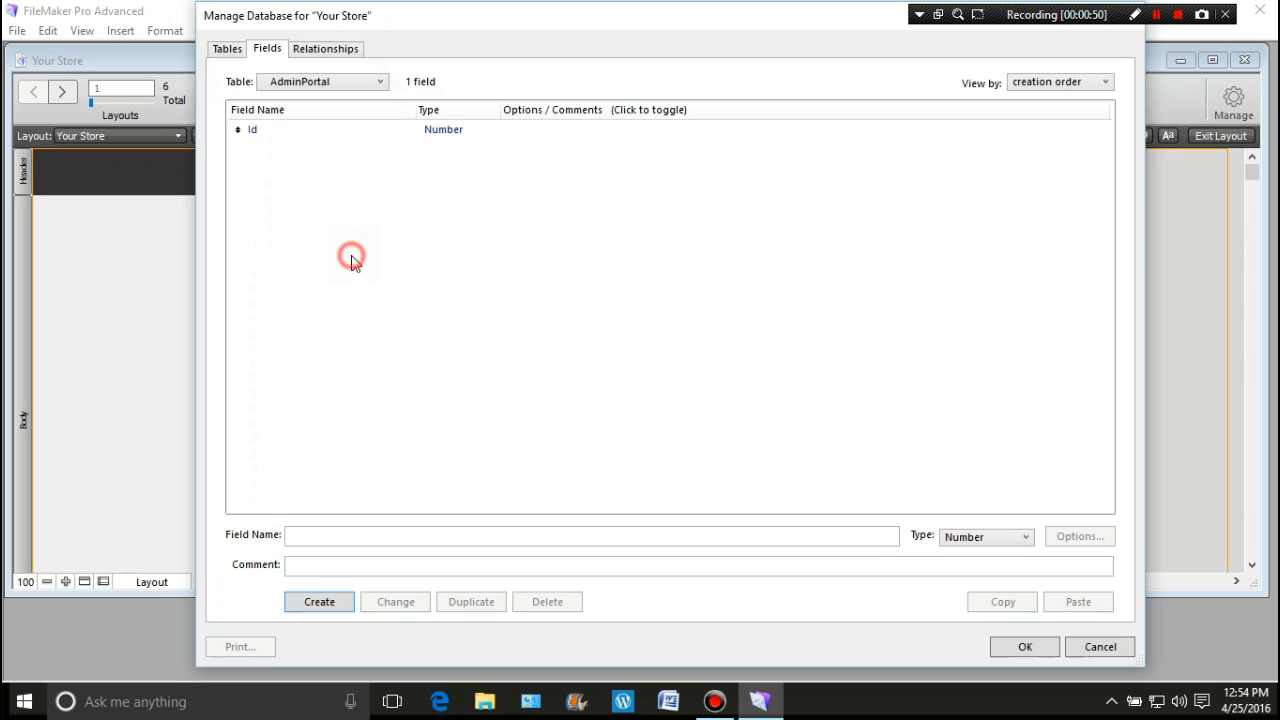
- Create a Number field named Id in the Register1Monitor table
click(381, 84)
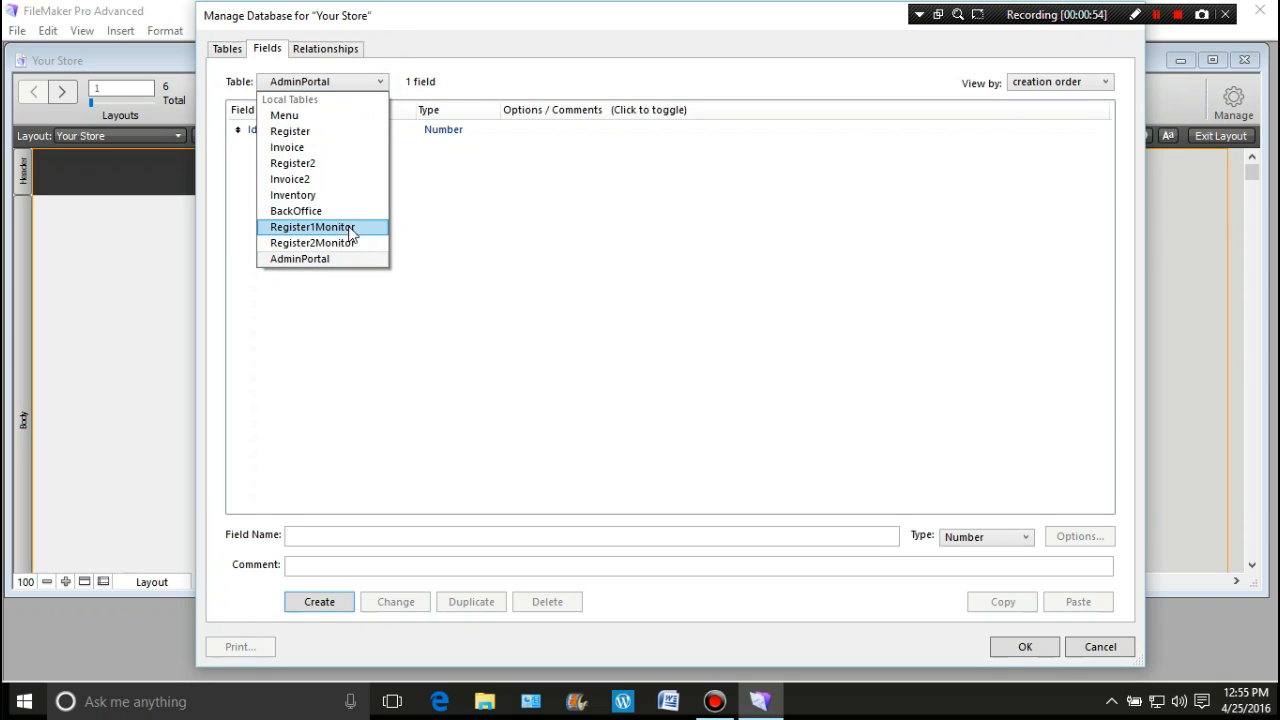
click(364, 234)
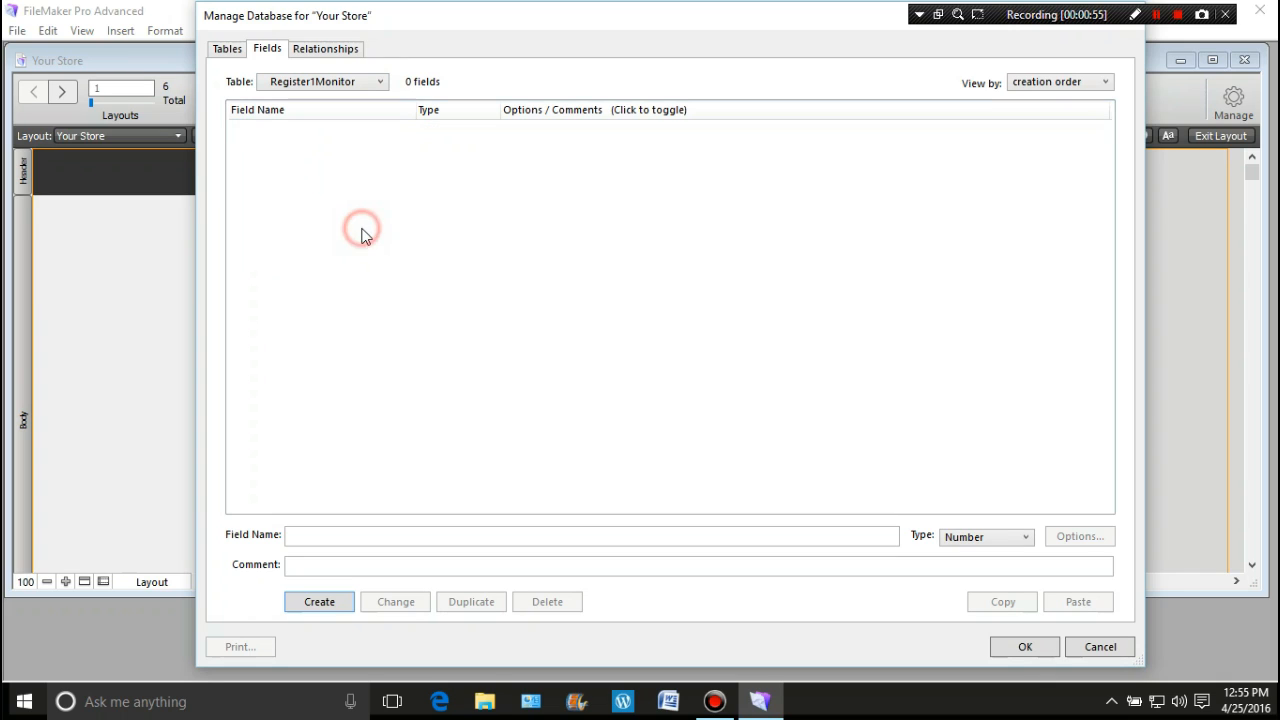
click(299, 533)
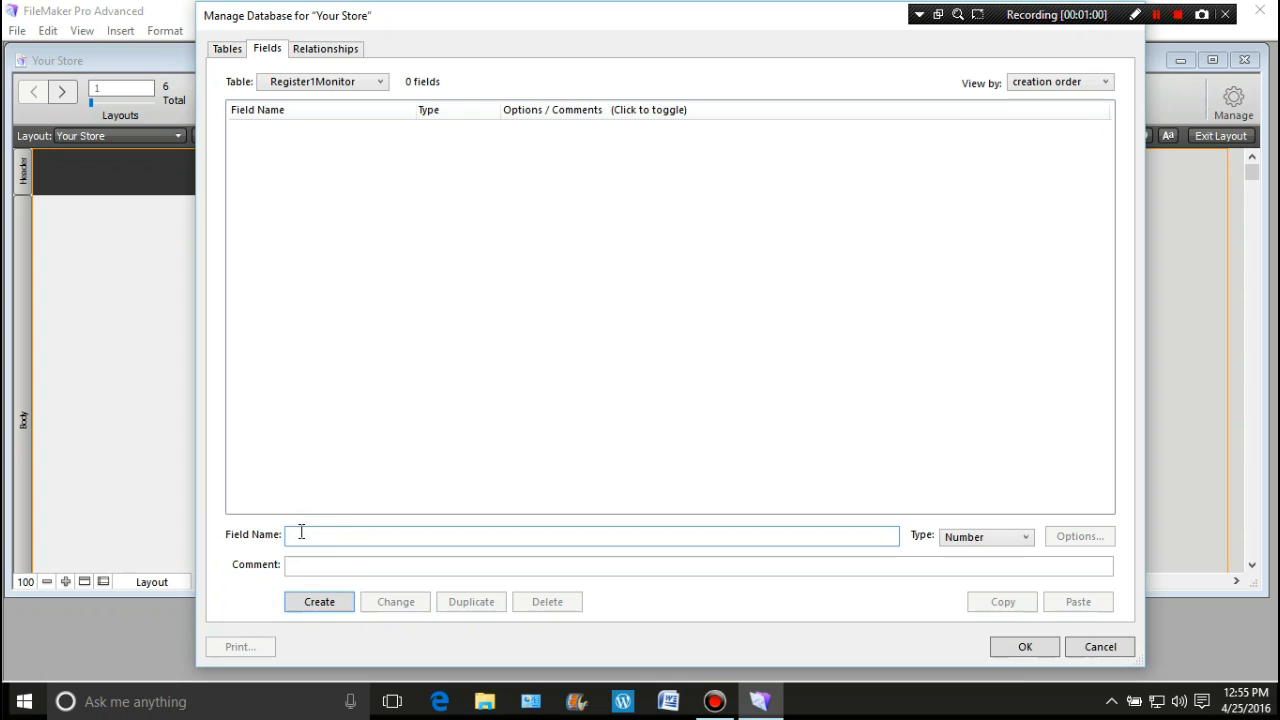
text(Id)
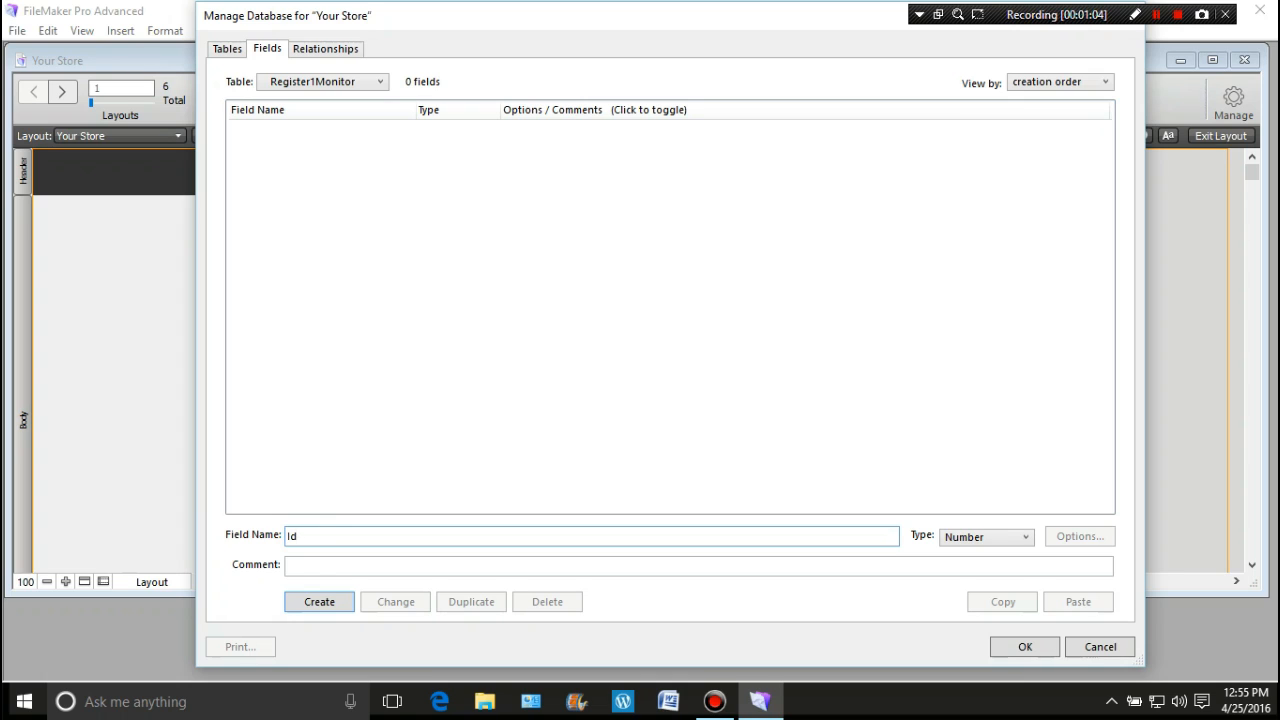
key(Return)
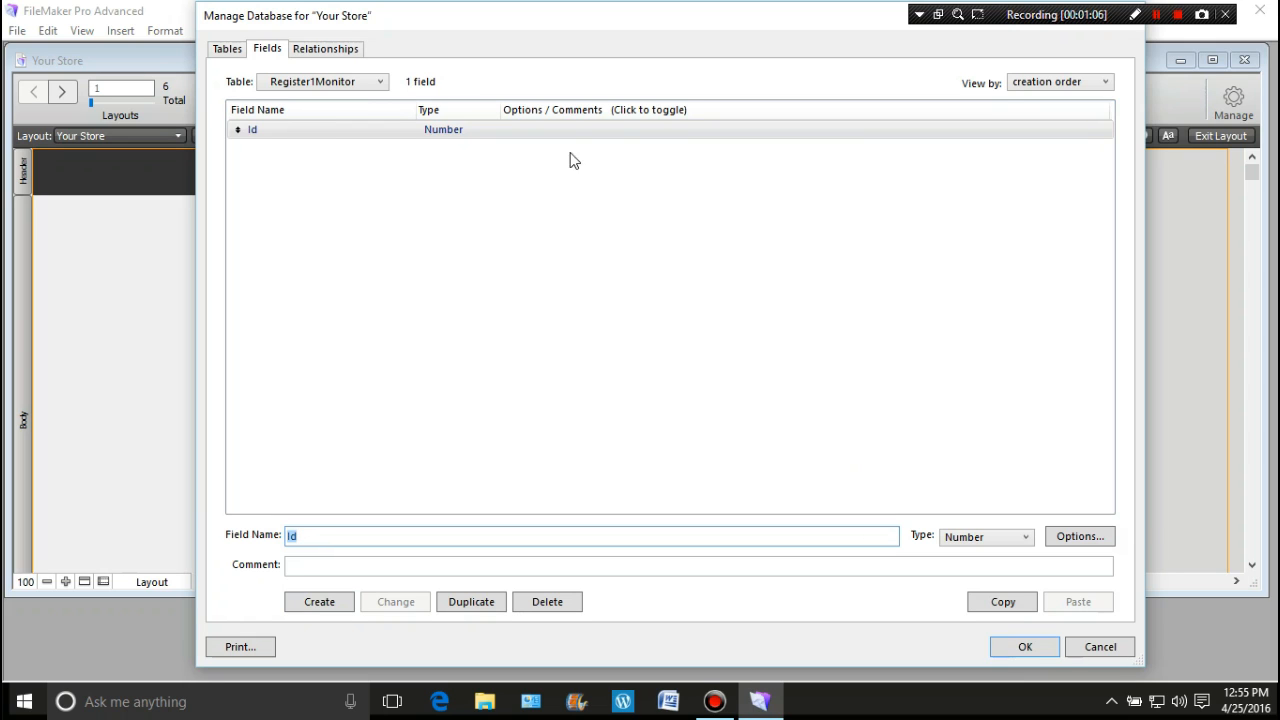
- Create a Number field named Id in the Register2Monitor table and save the database definition changes
click(381, 82)
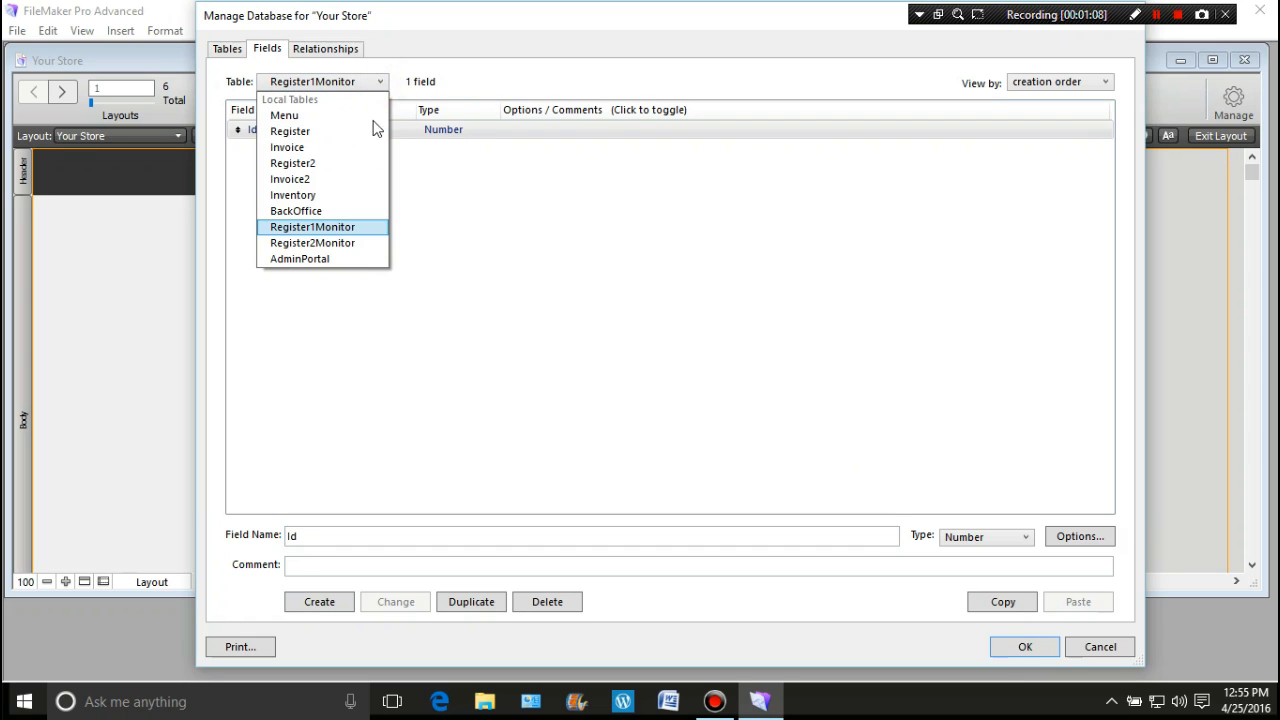
click(362, 245)
click(326, 534)
text(Id)
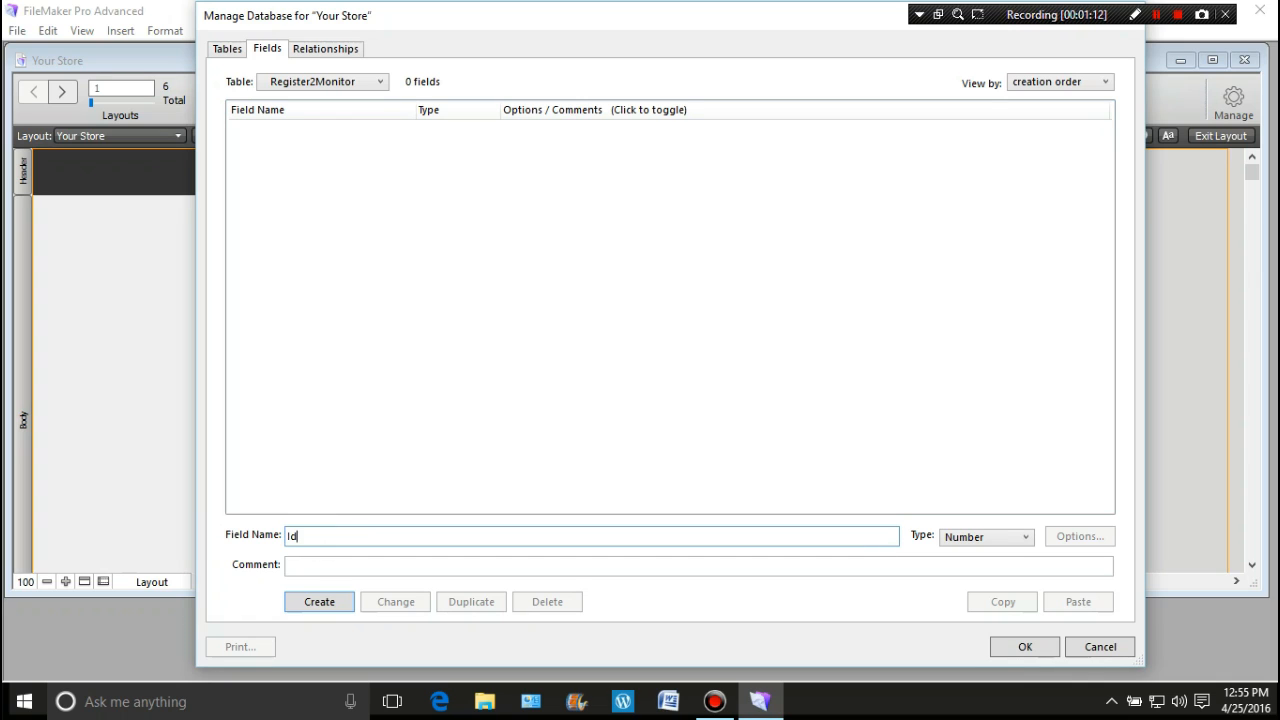
key(Return)
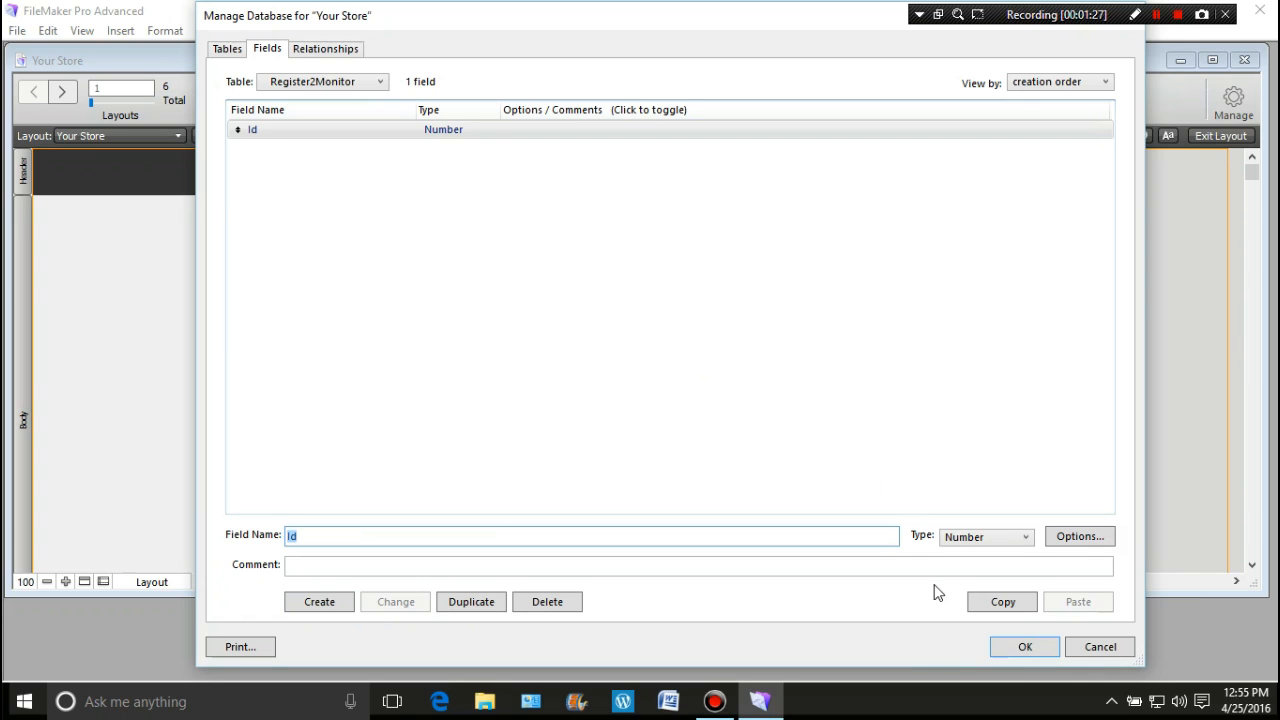
click(1006, 646)
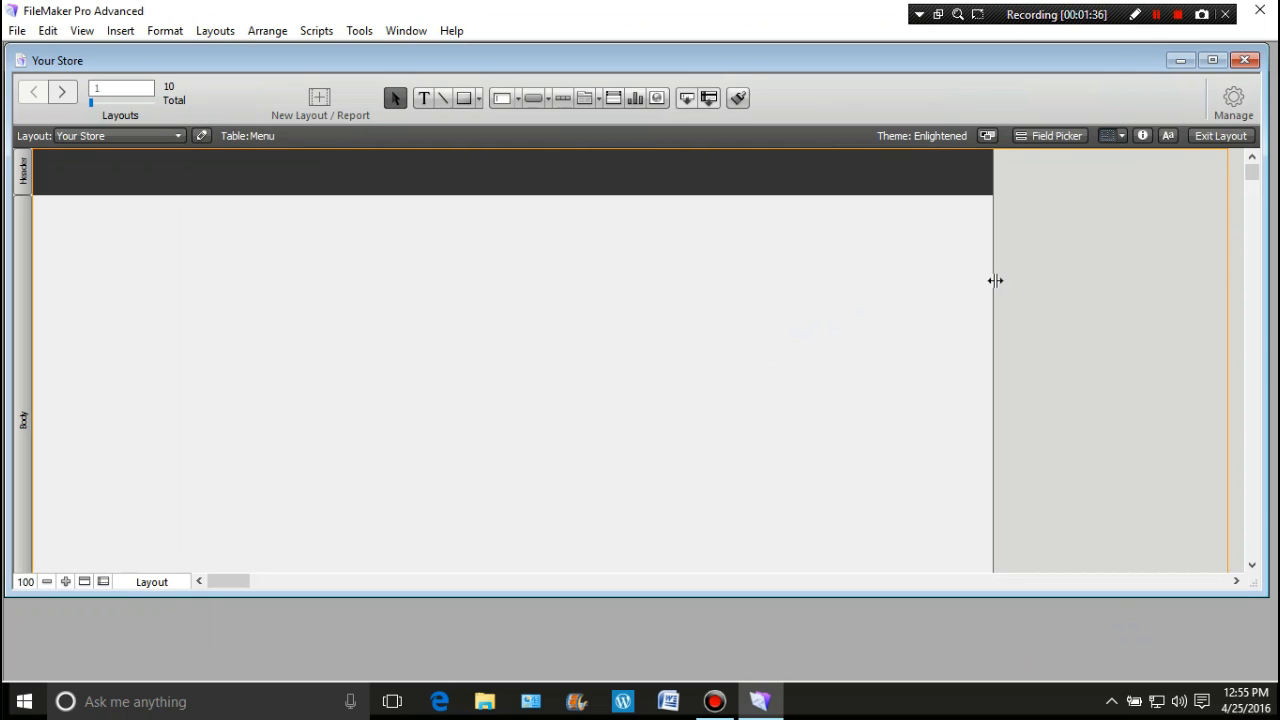
- Widen the Your Store layout to the page boundary and extend its body downward until the footer meets the page's lower edge
drag(995, 280, 1228, 279)
scroll(933, 303, down, 5)
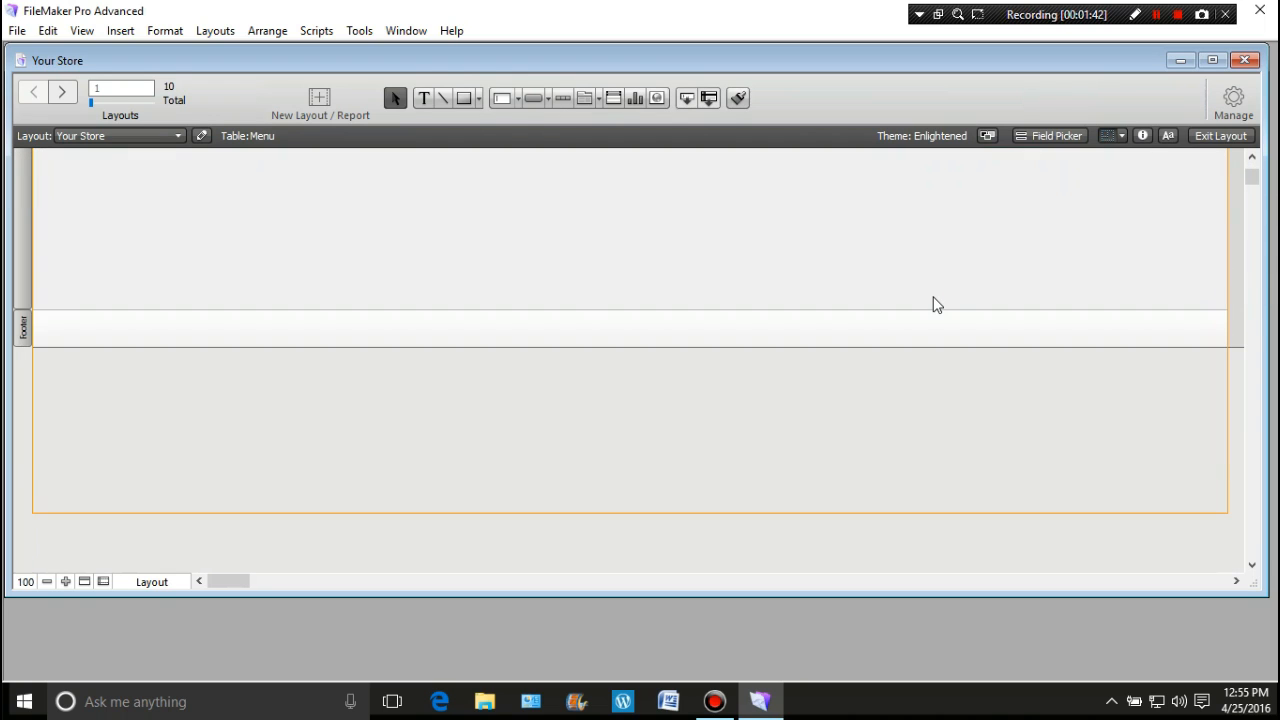
drag(606, 309, 600, 474)
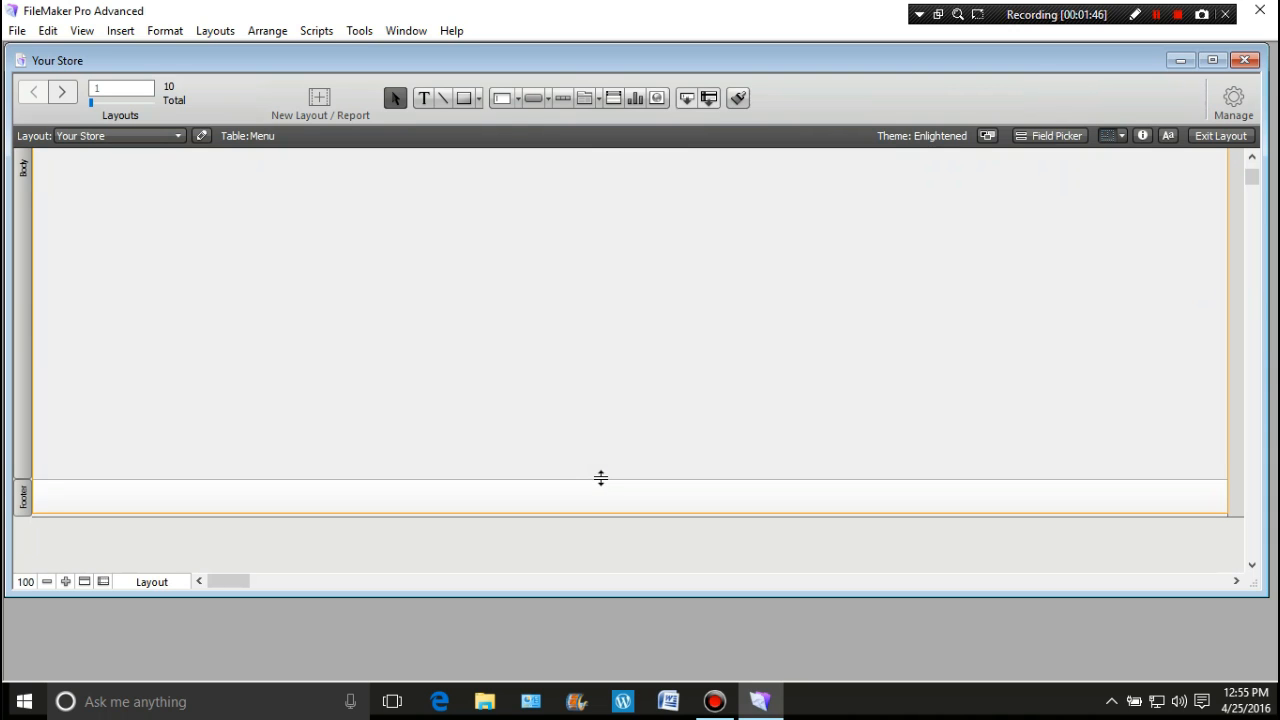
scroll(653, 421, up, 3)
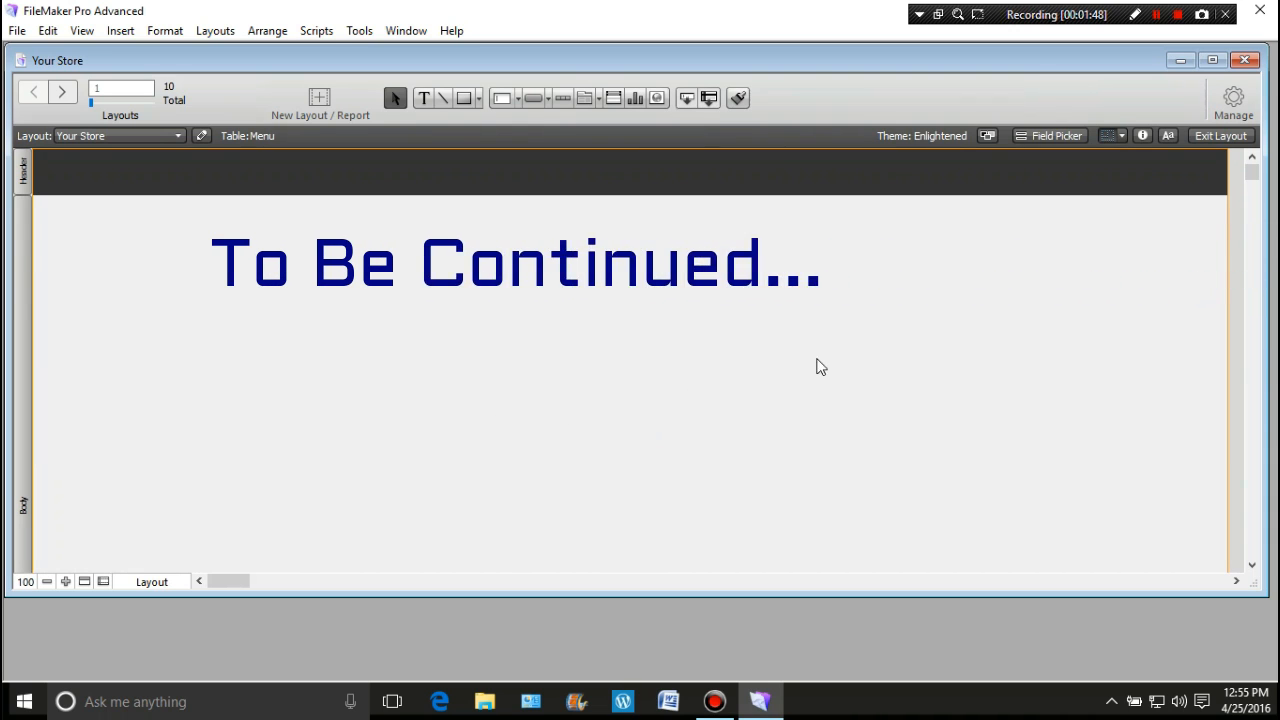